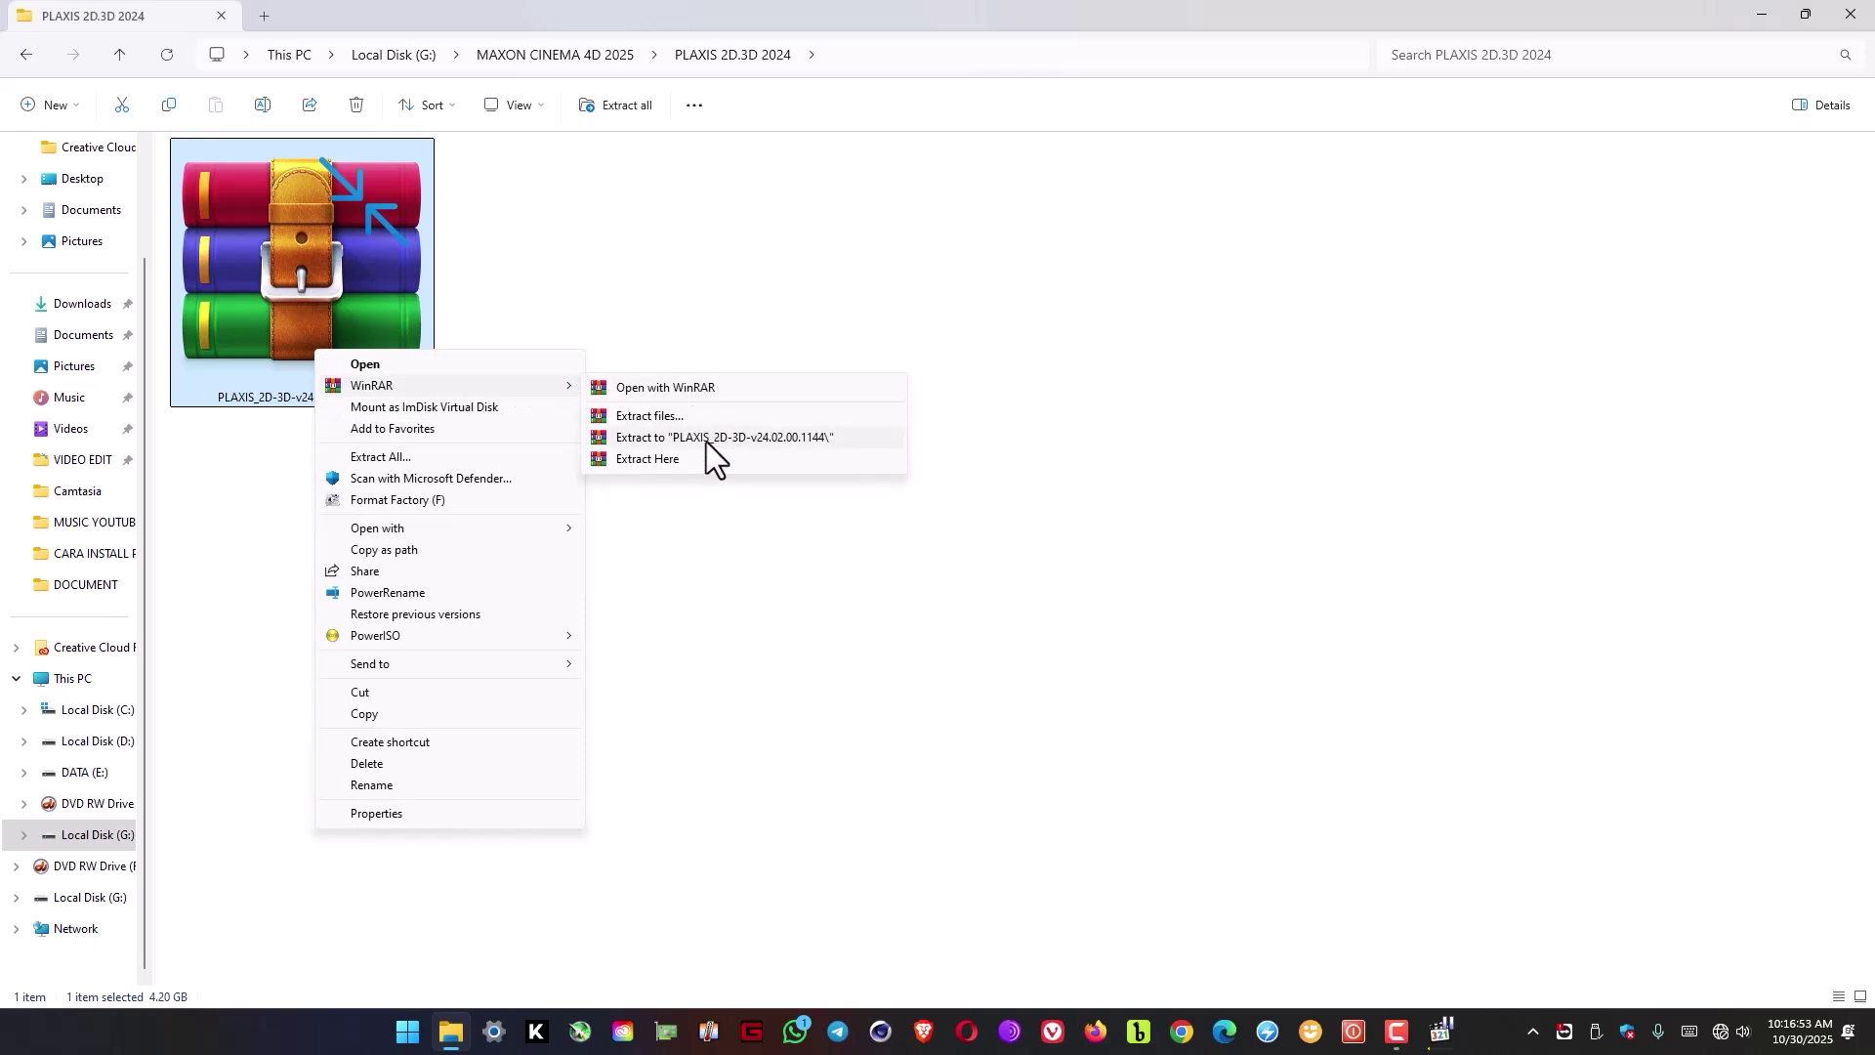
Extract the PLAXIS_2D-3D-v24.02.00.1144 archive to its own folder and open the extracted PLAXIS 2D 2024.2 v24.02.00.1144 x64 subfolder.
left_click(780, 438)
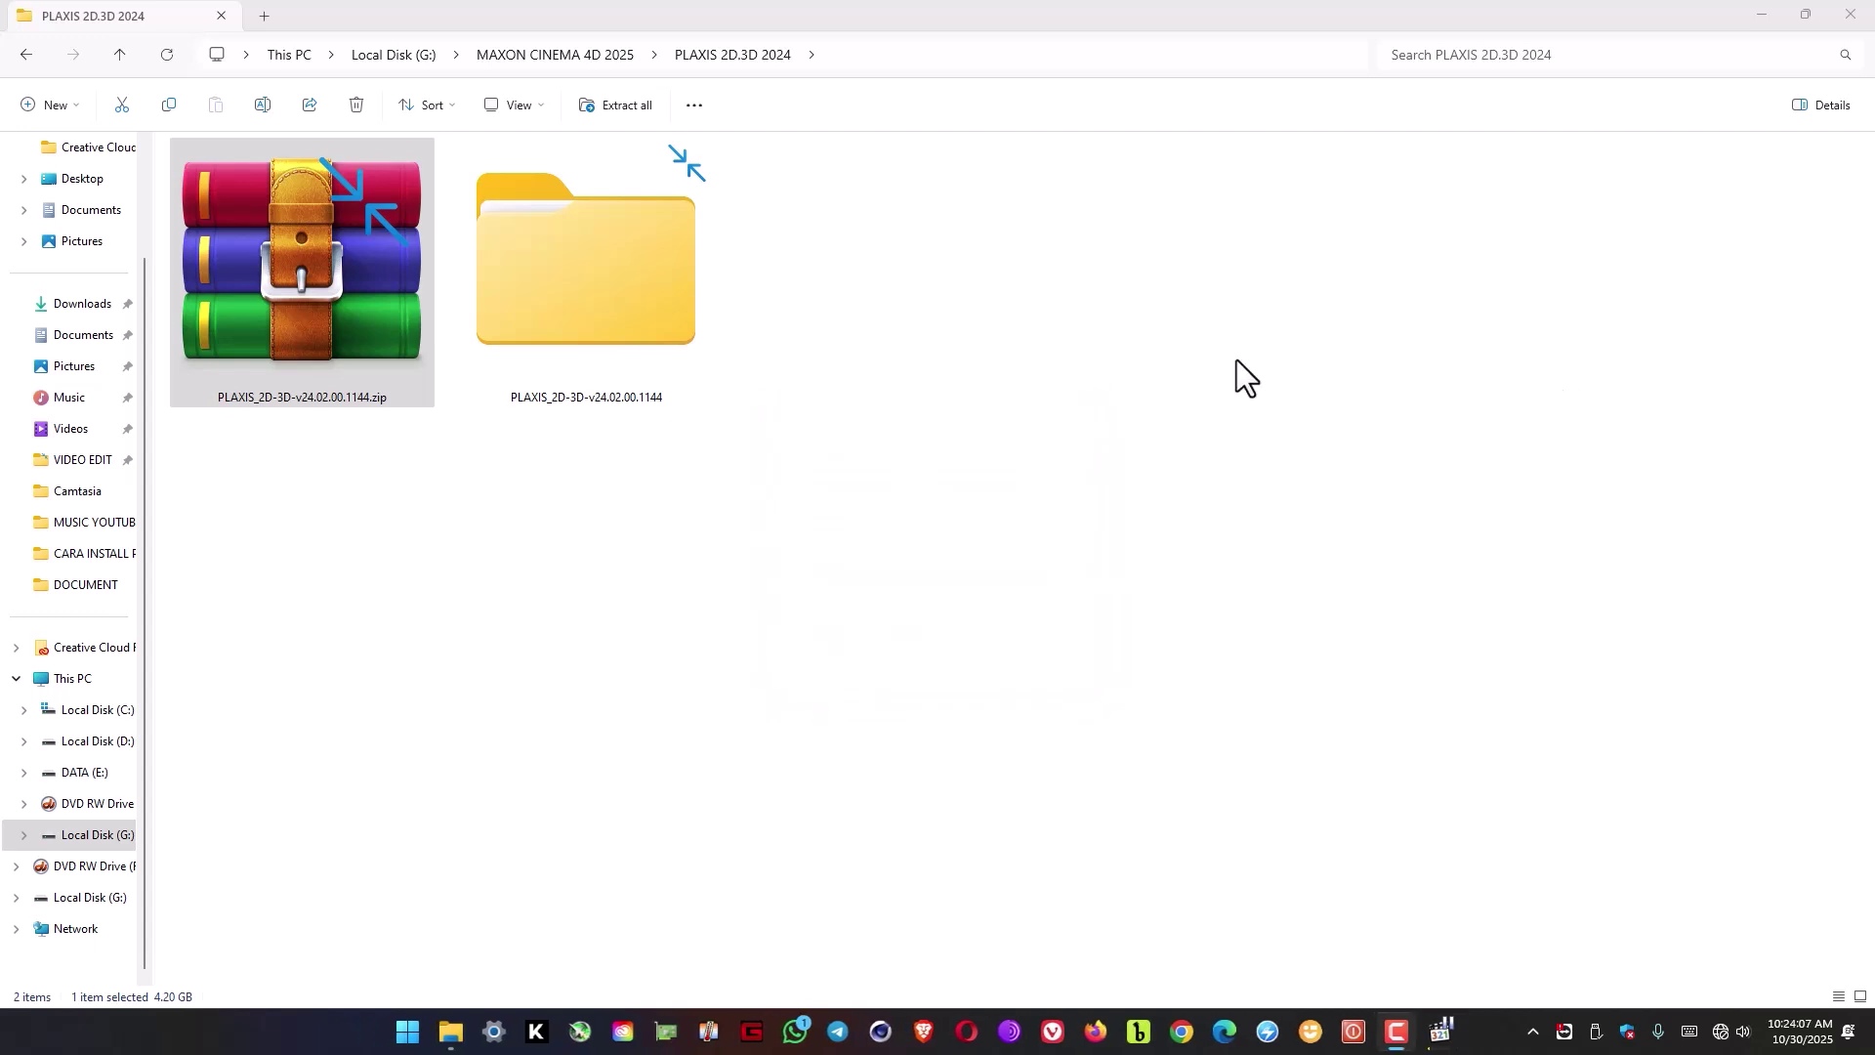
double_click(613, 326)
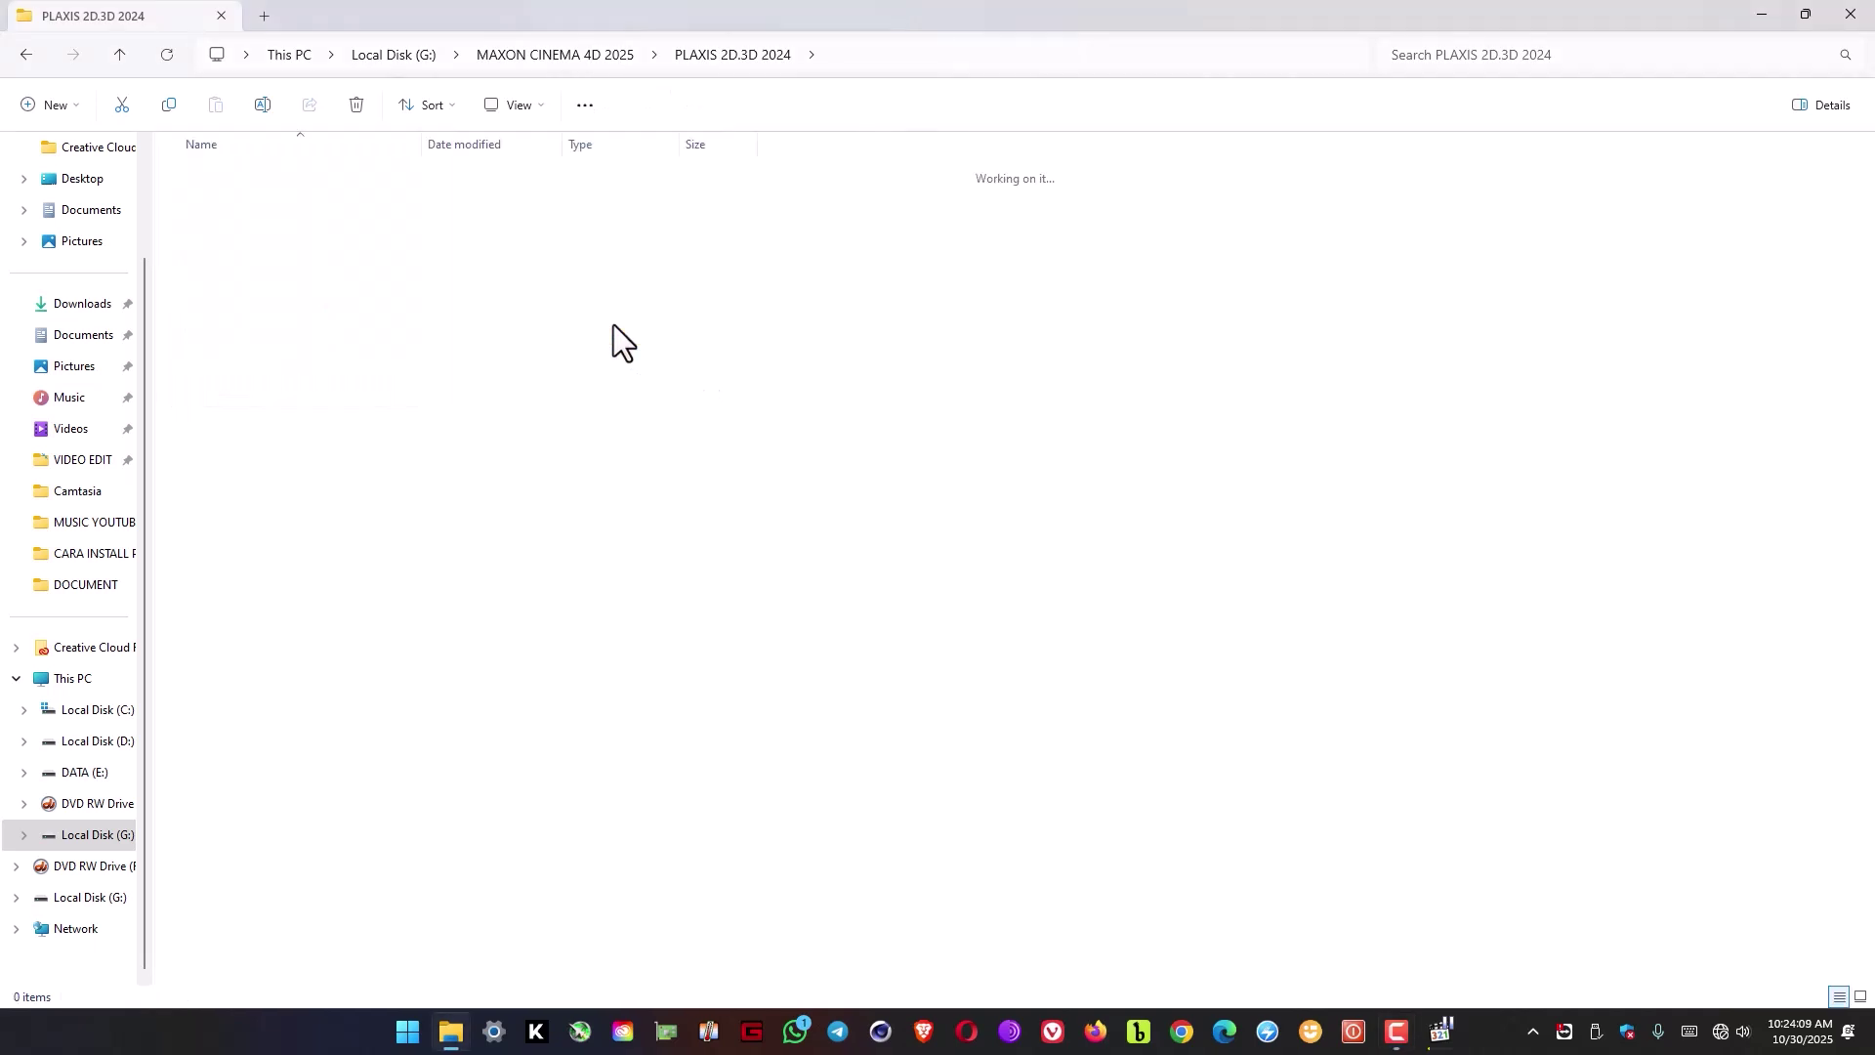
double_click(309, 180)
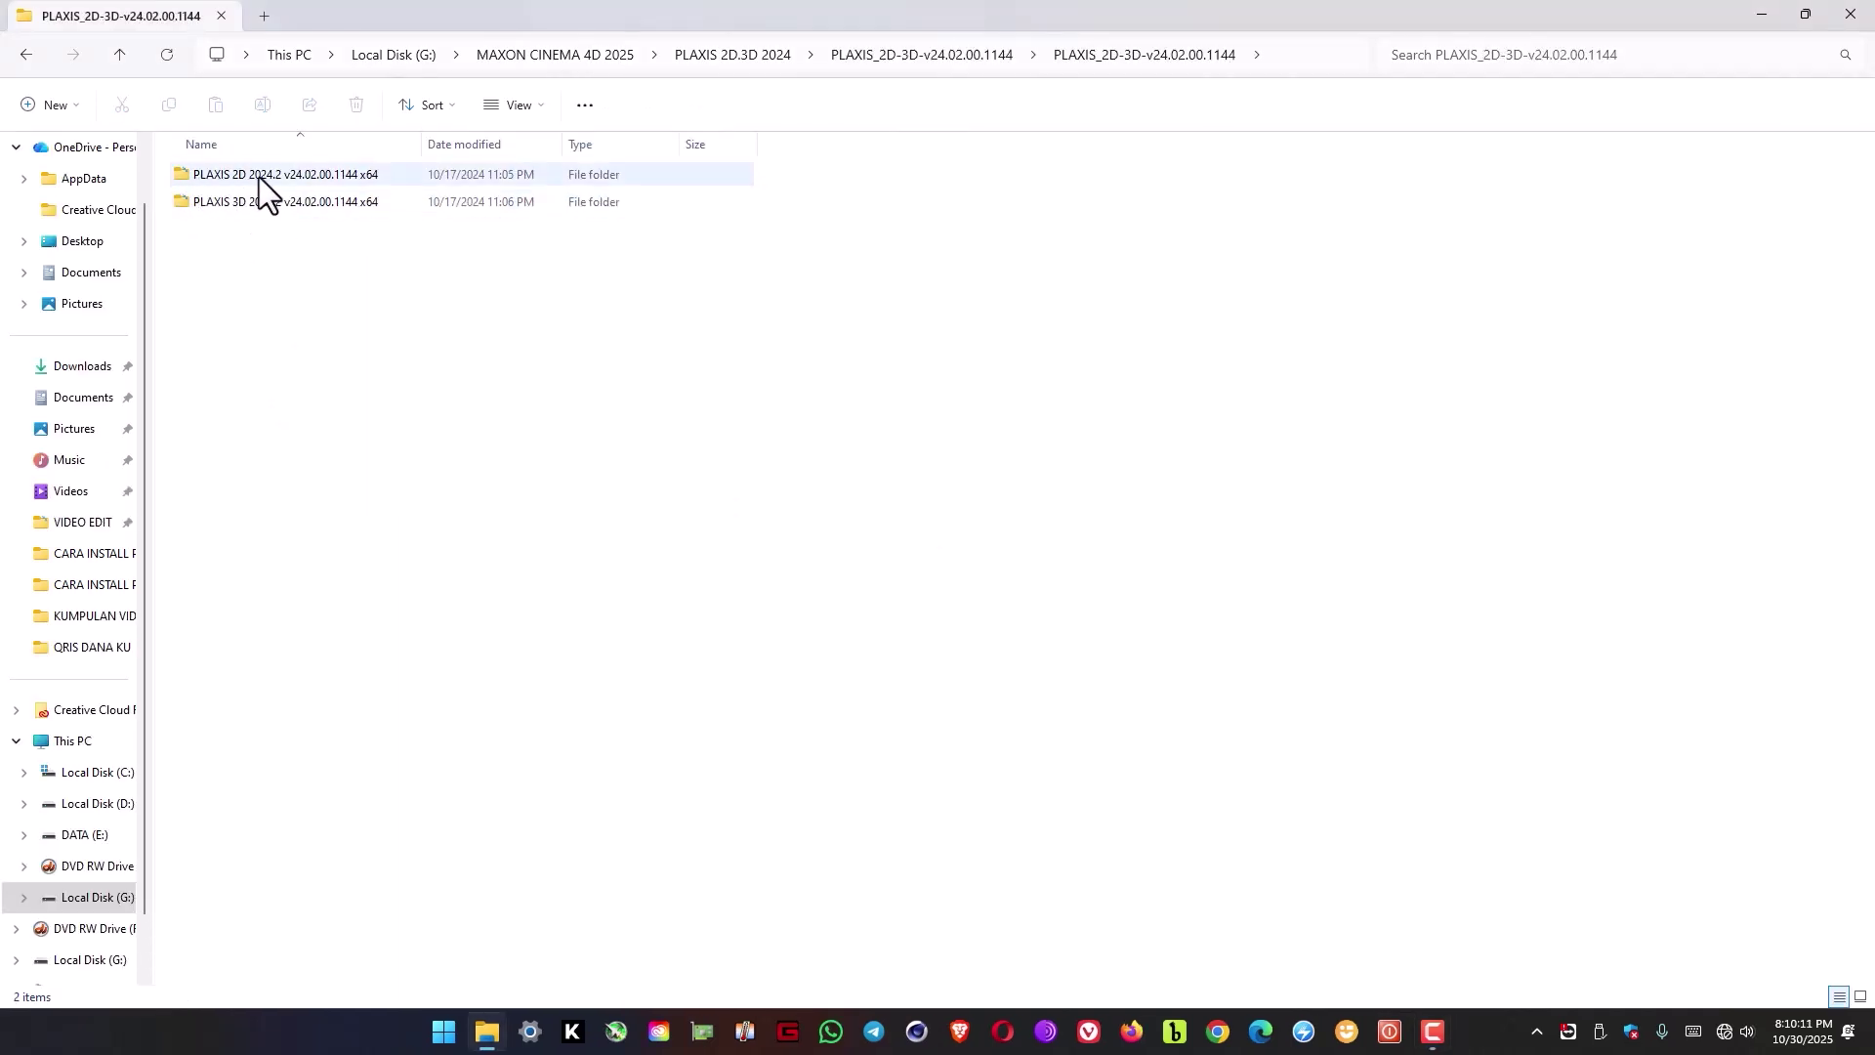
double_click(297, 177)
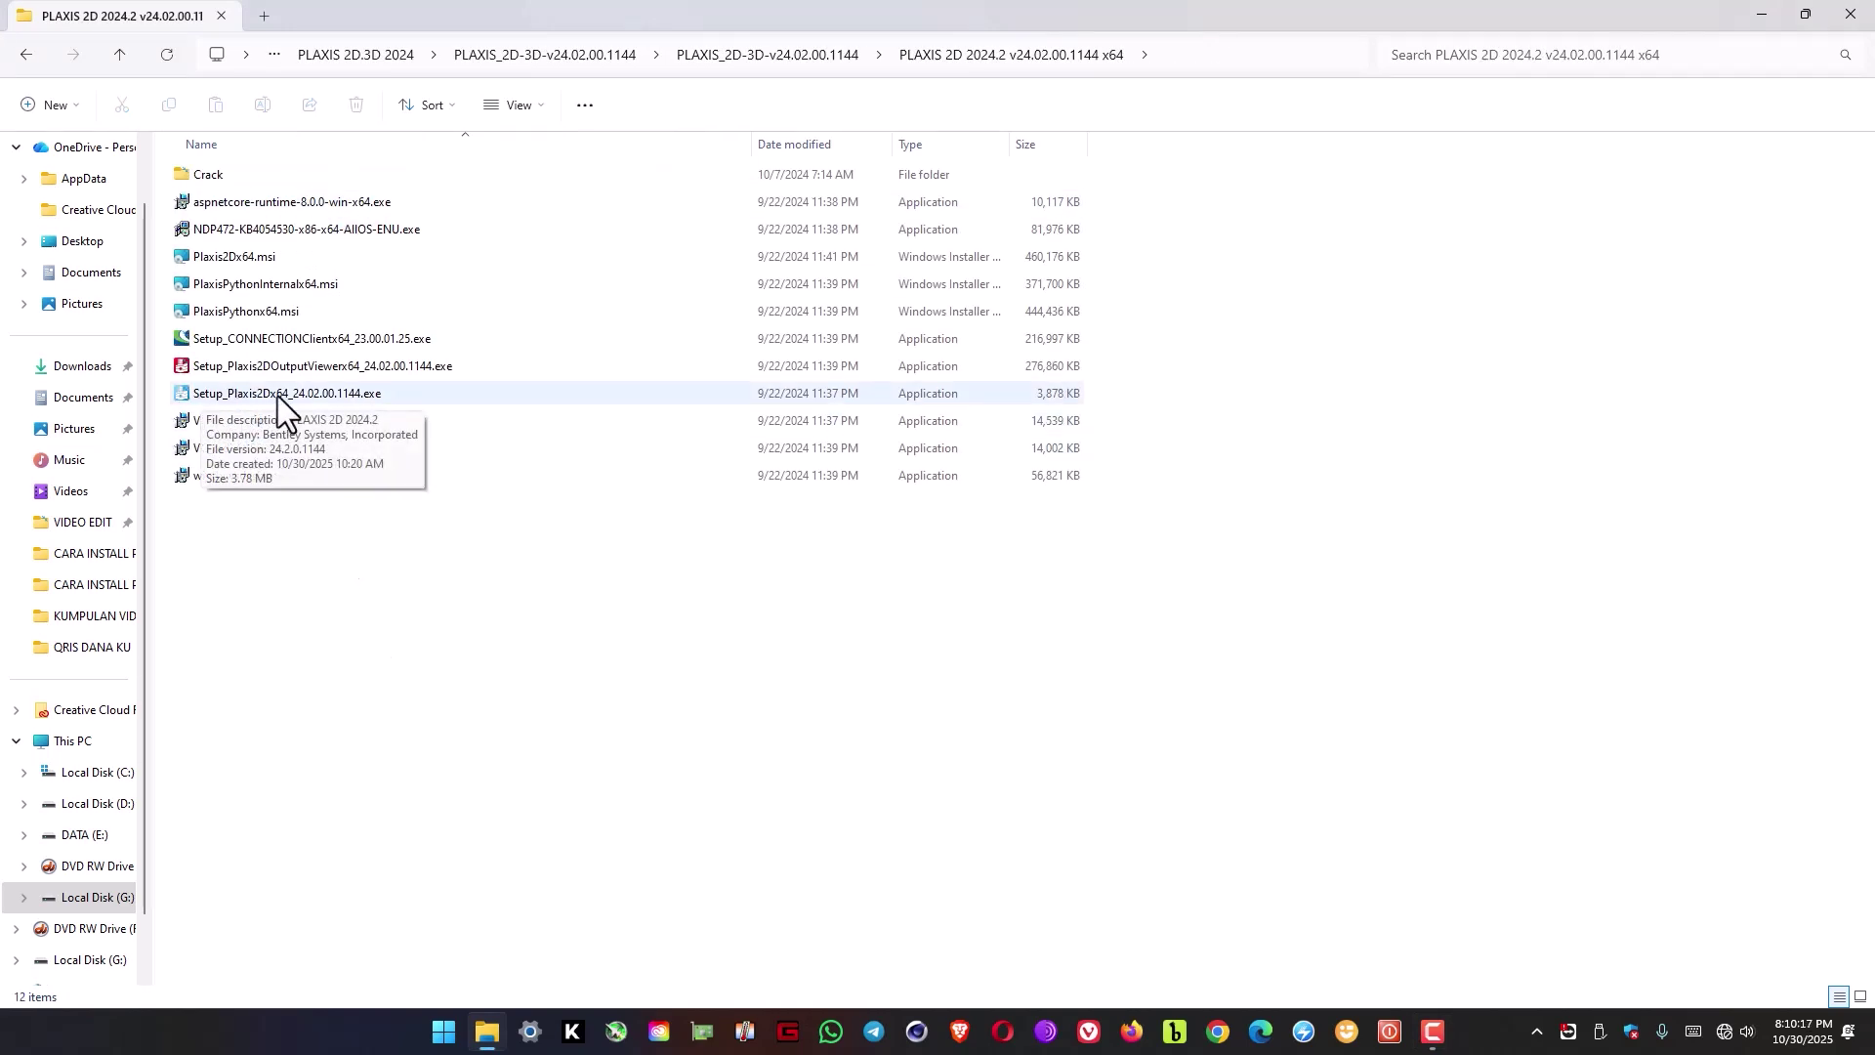
Run Setup_Plaxis2Dx64_24.02.00.1144.exe as administrator, accept the license agreement, and start installing PLAXIS 2D 2024.2 with the default features.
left_click(230, 391)
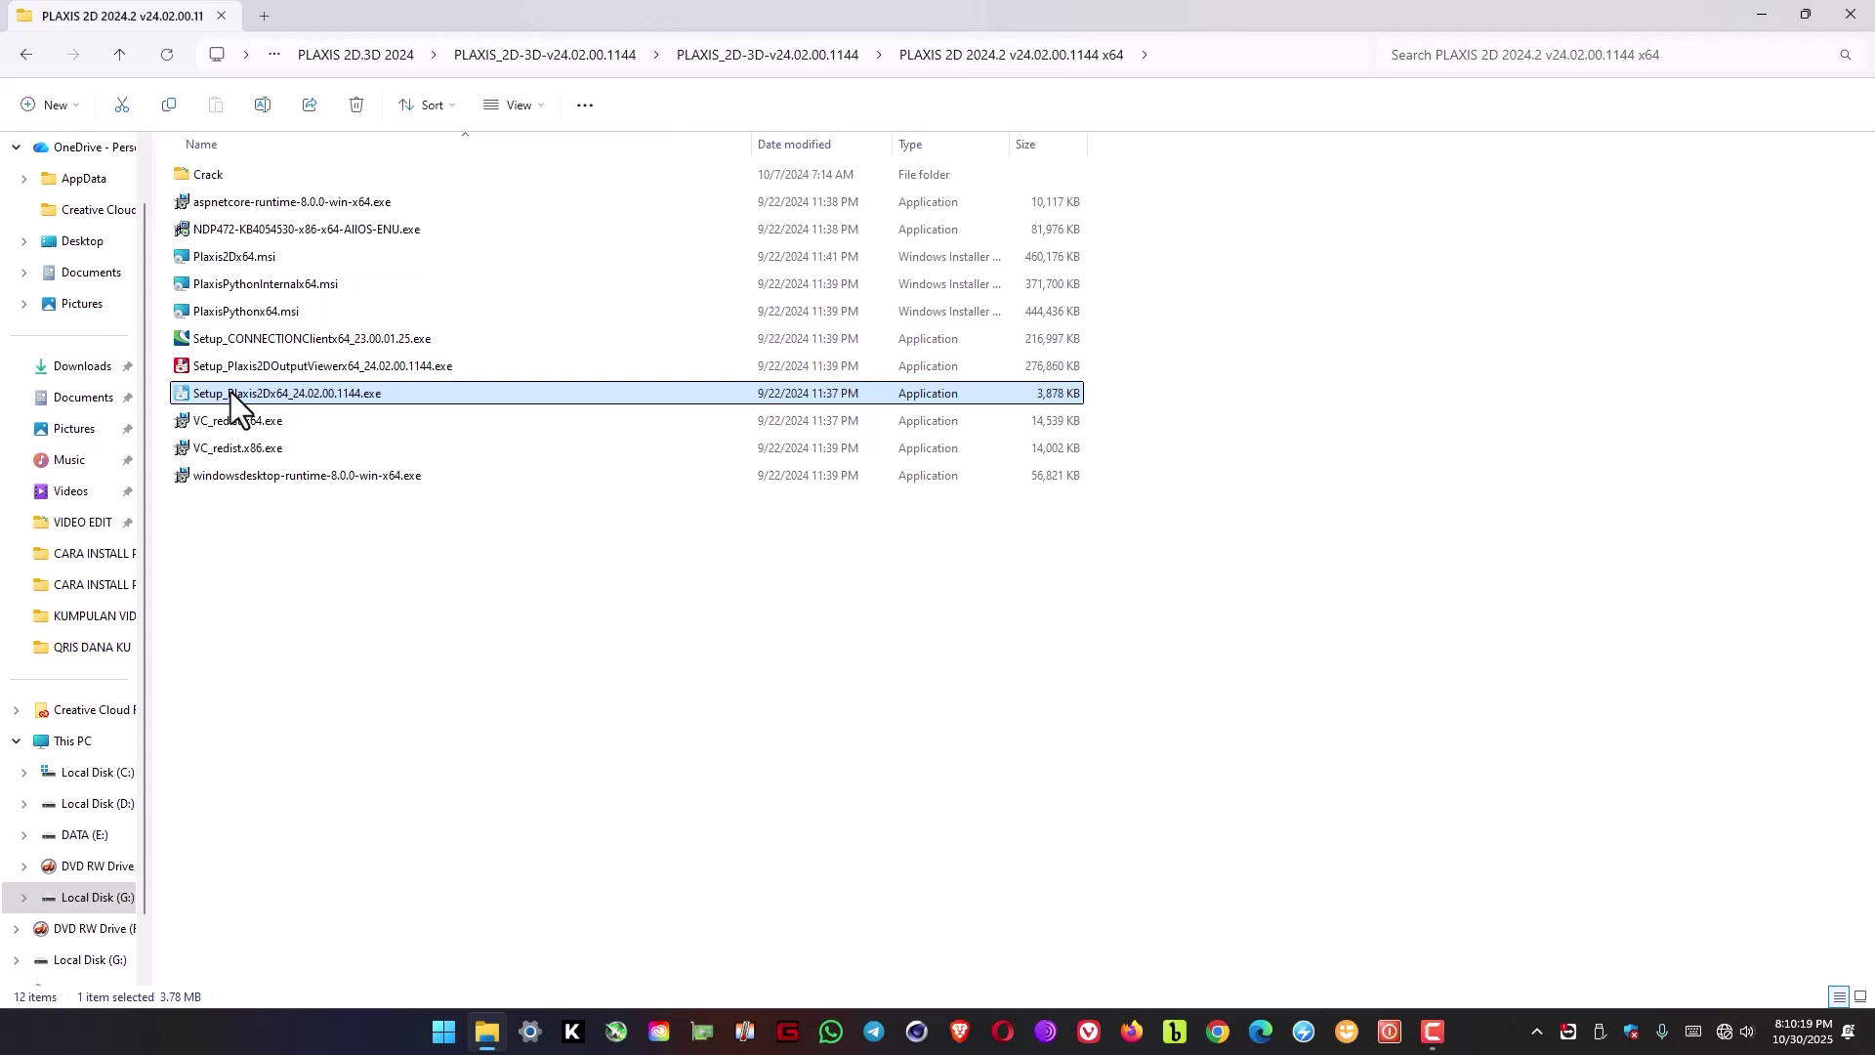
right_click(230, 390)
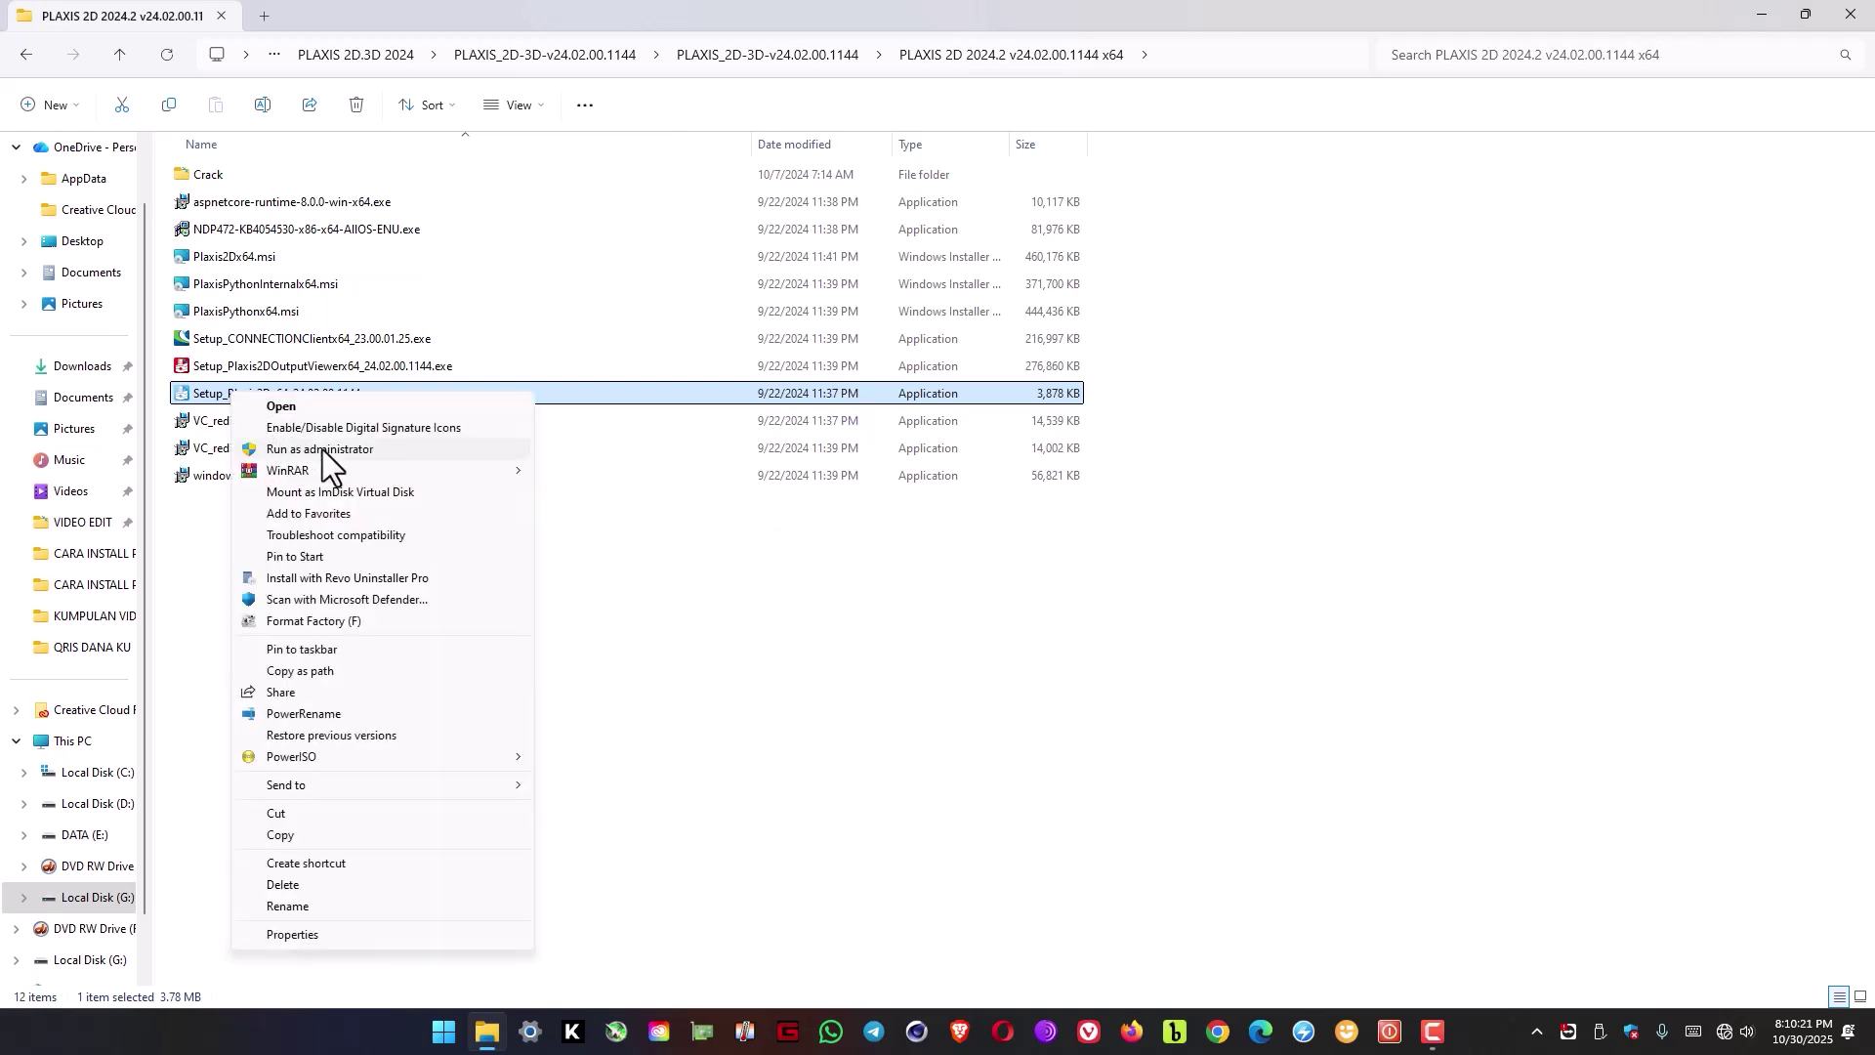
left_click(322, 449)
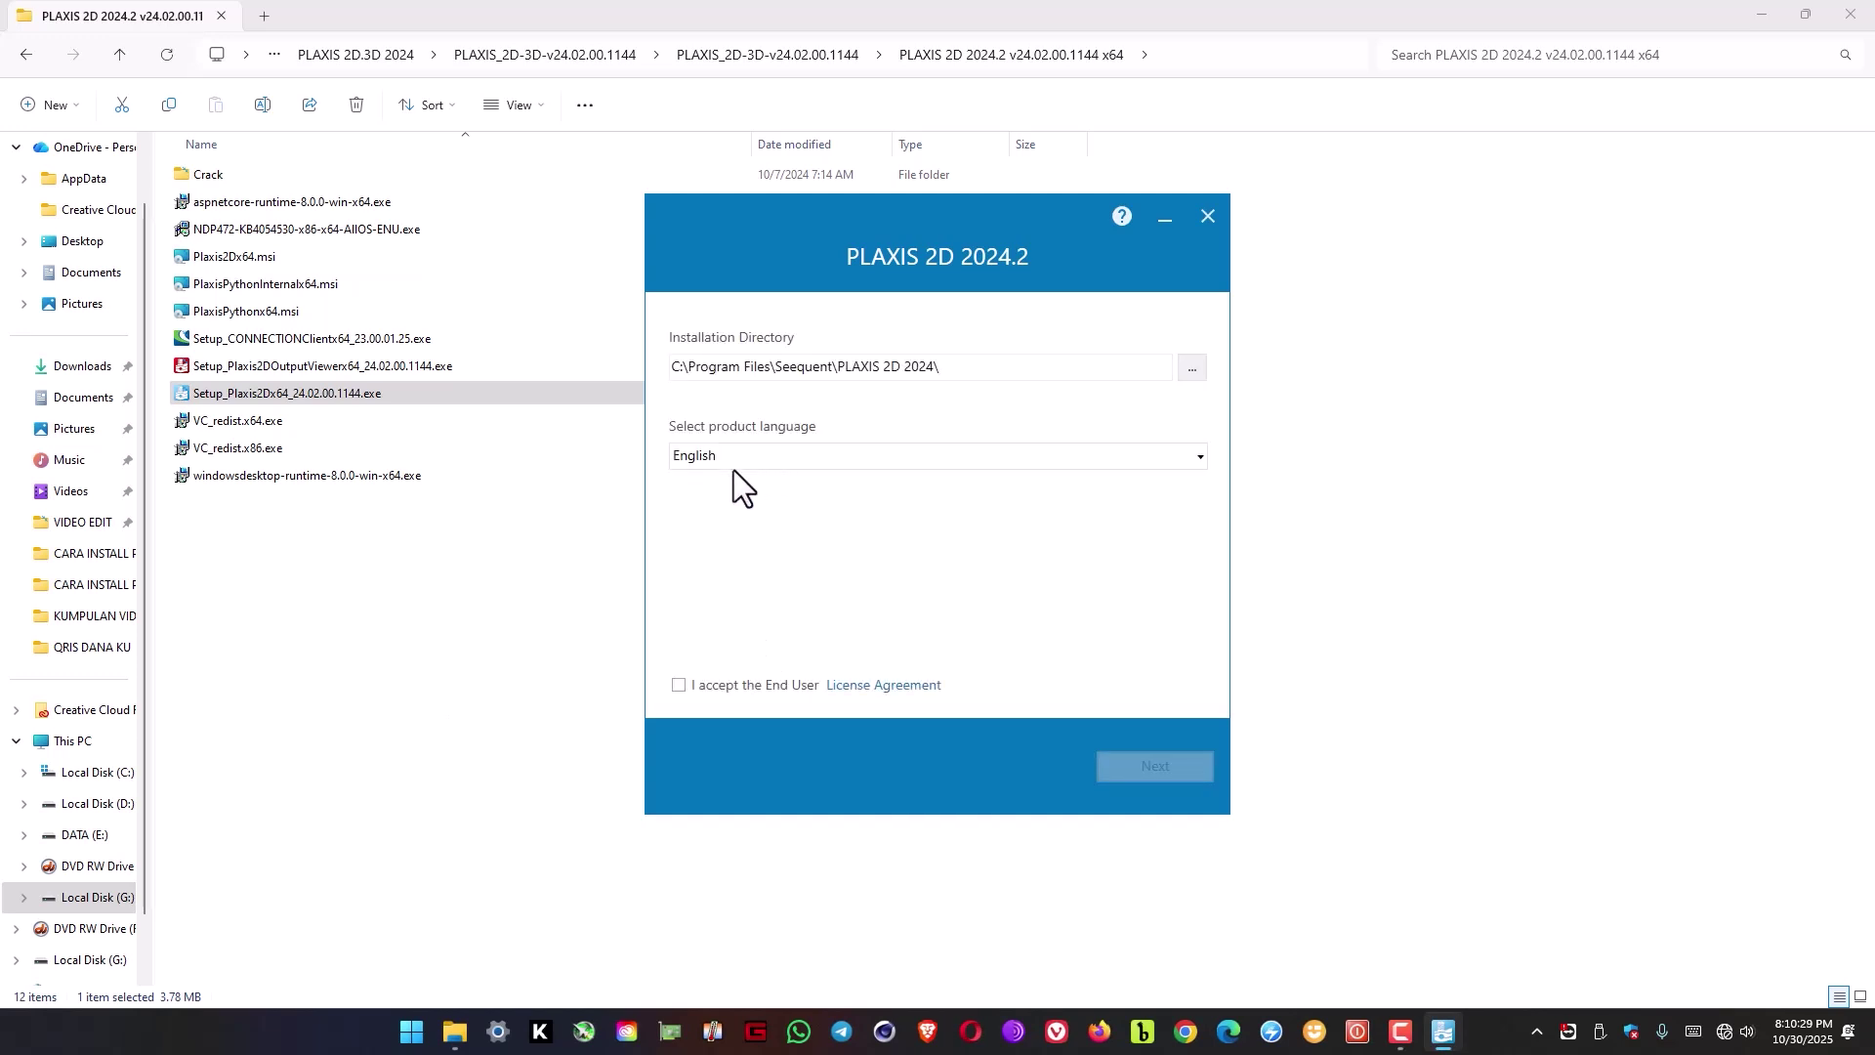
left_click(680, 686)
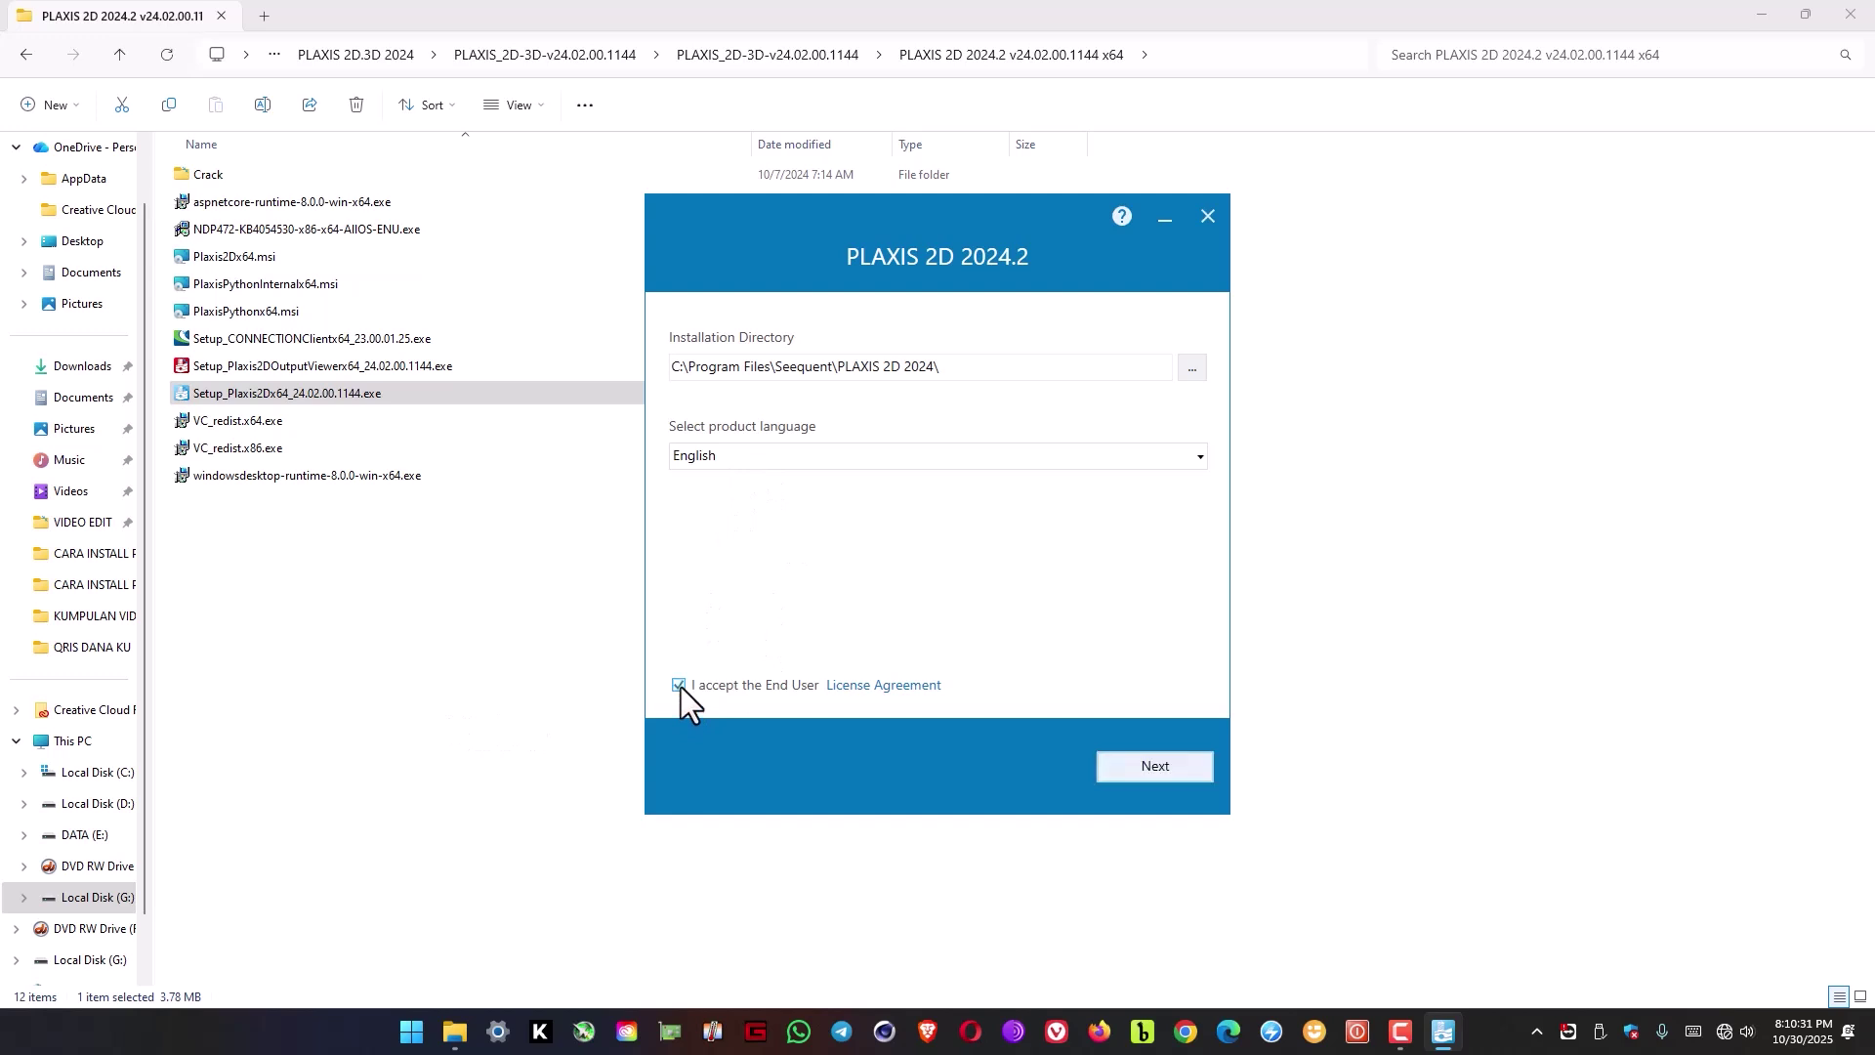
left_click(1154, 767)
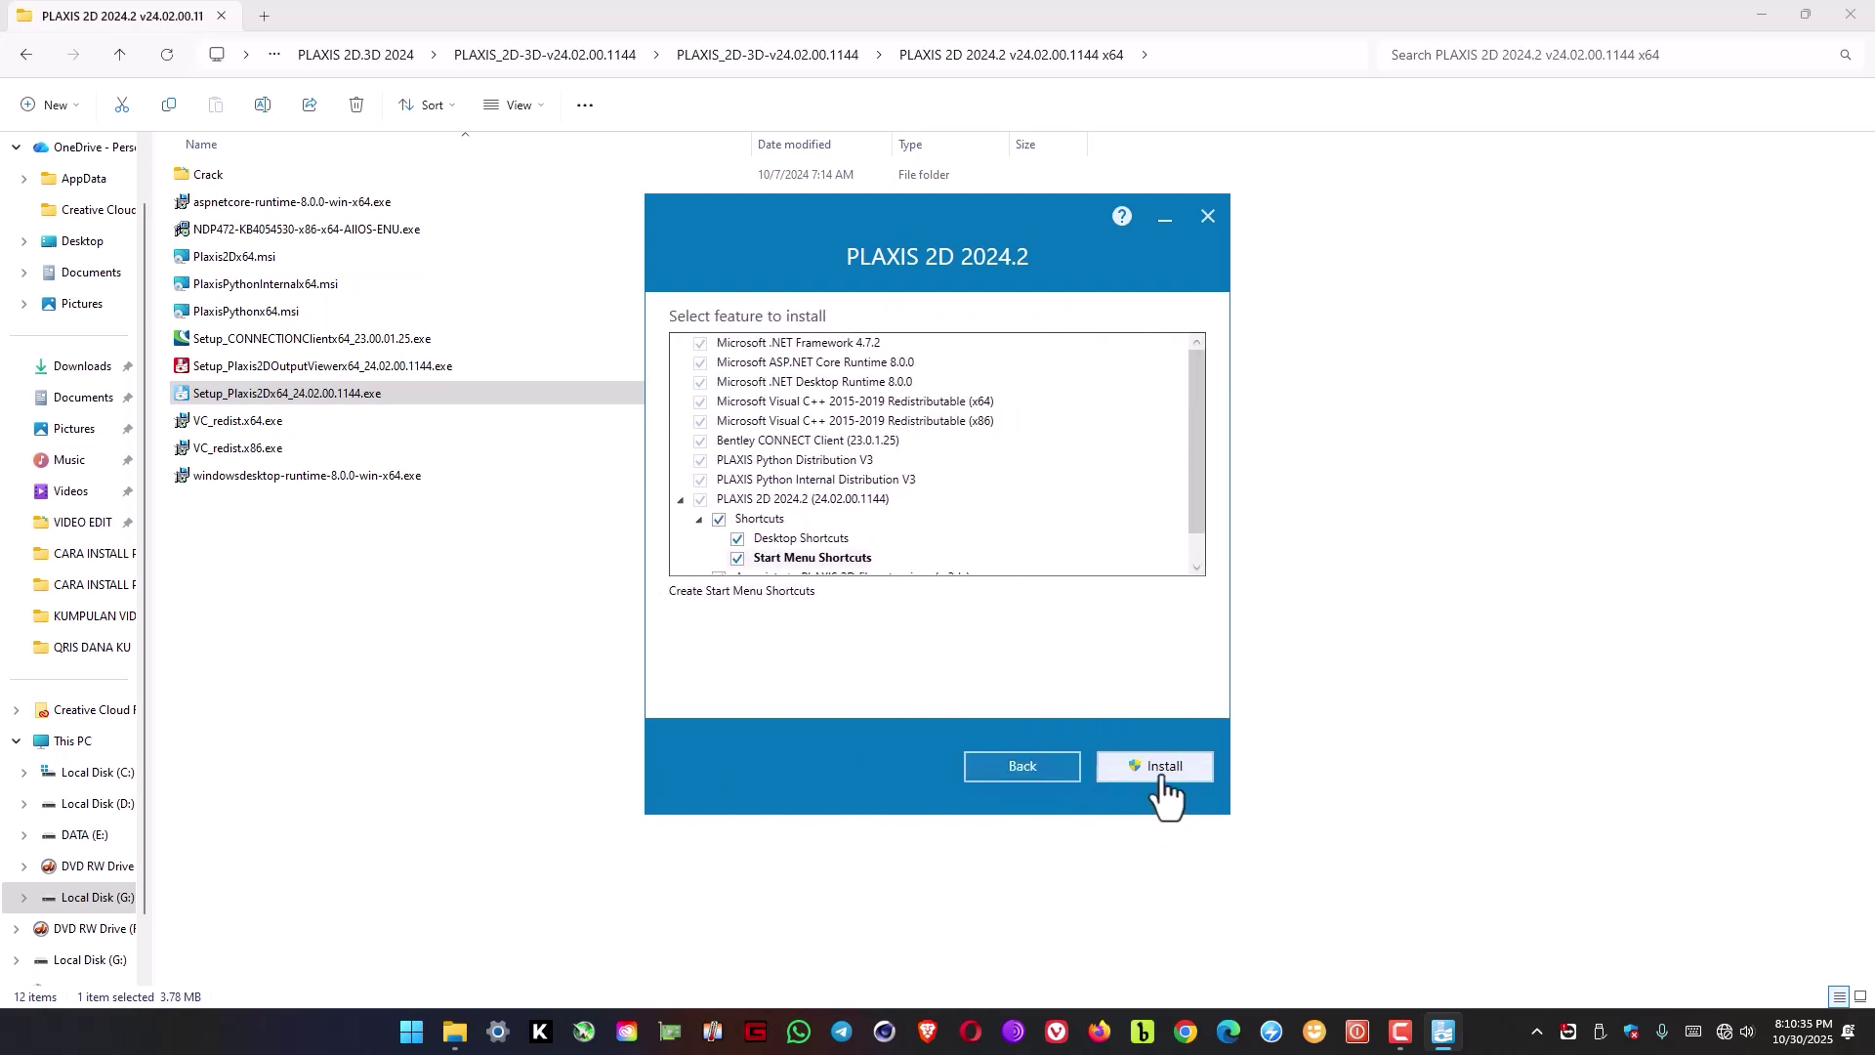
left_click(1163, 768)
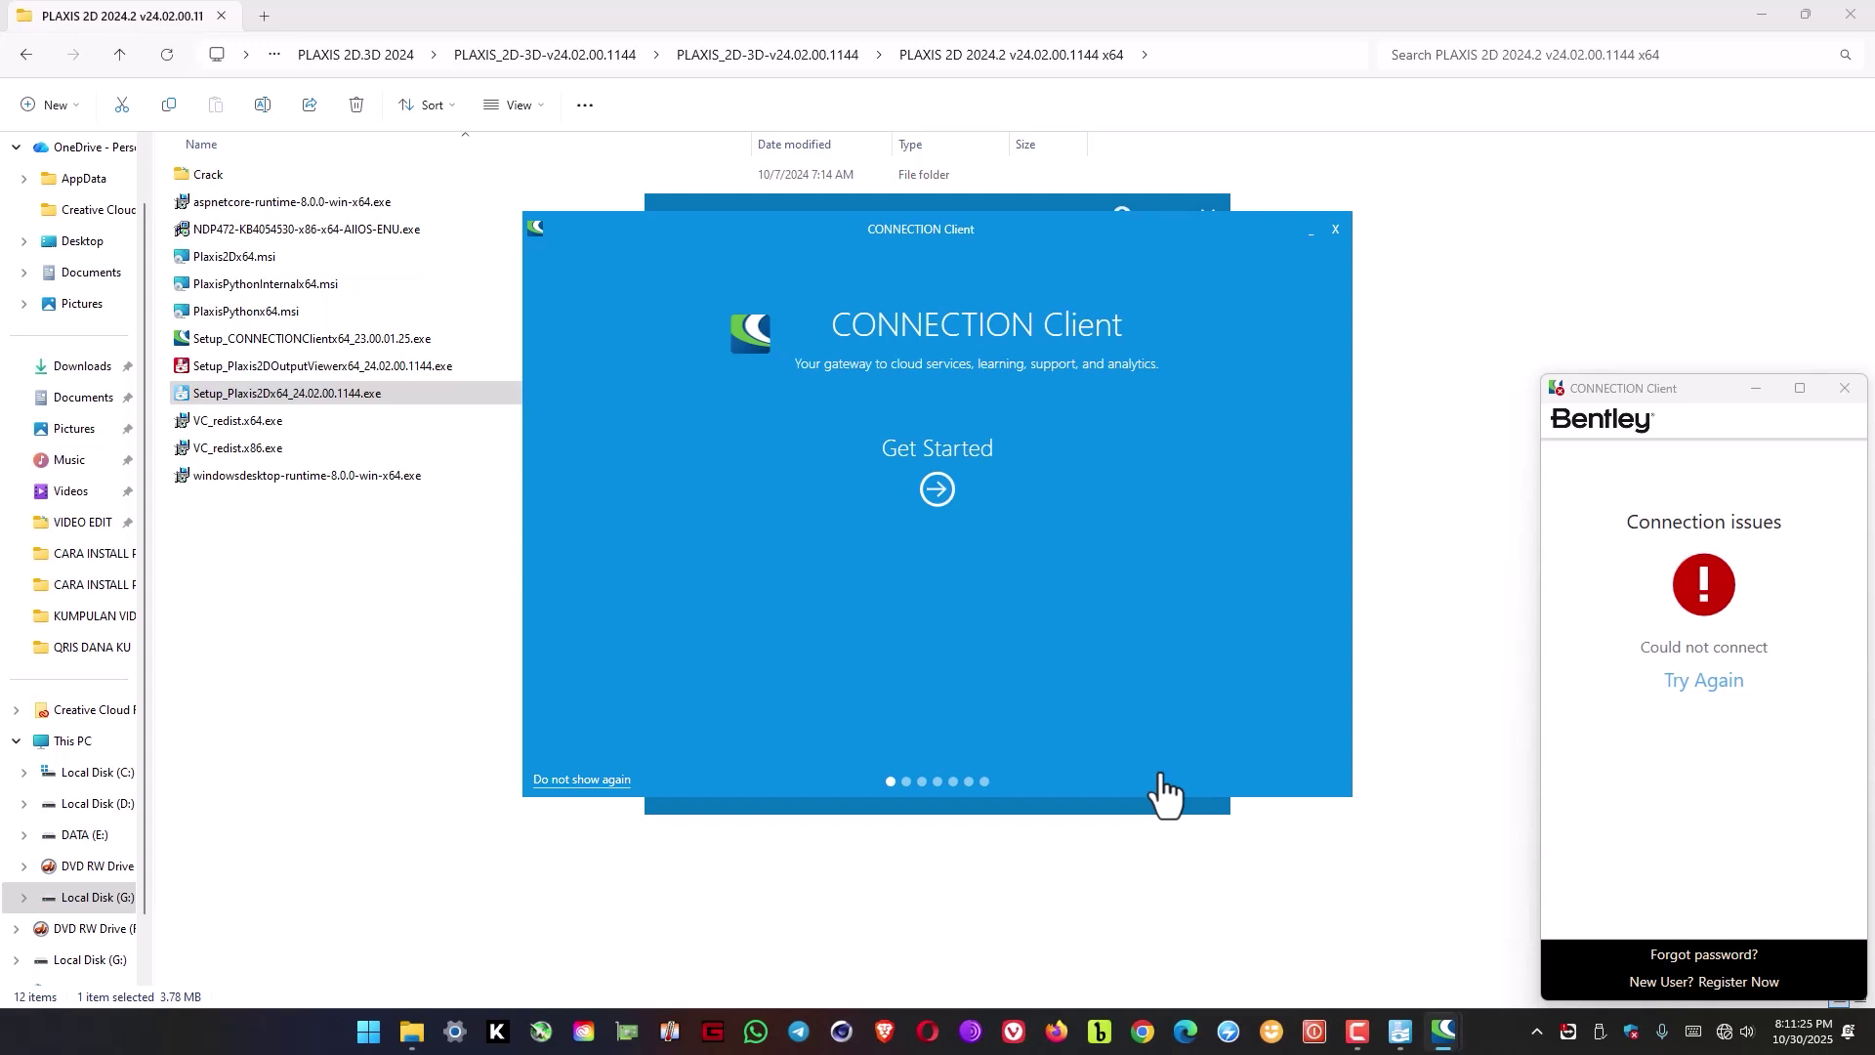
Close both CONNECTION Client windows and finish the PLAXIS 2D 2024.2 installer.
left_click(1335, 229)
left_click(1844, 390)
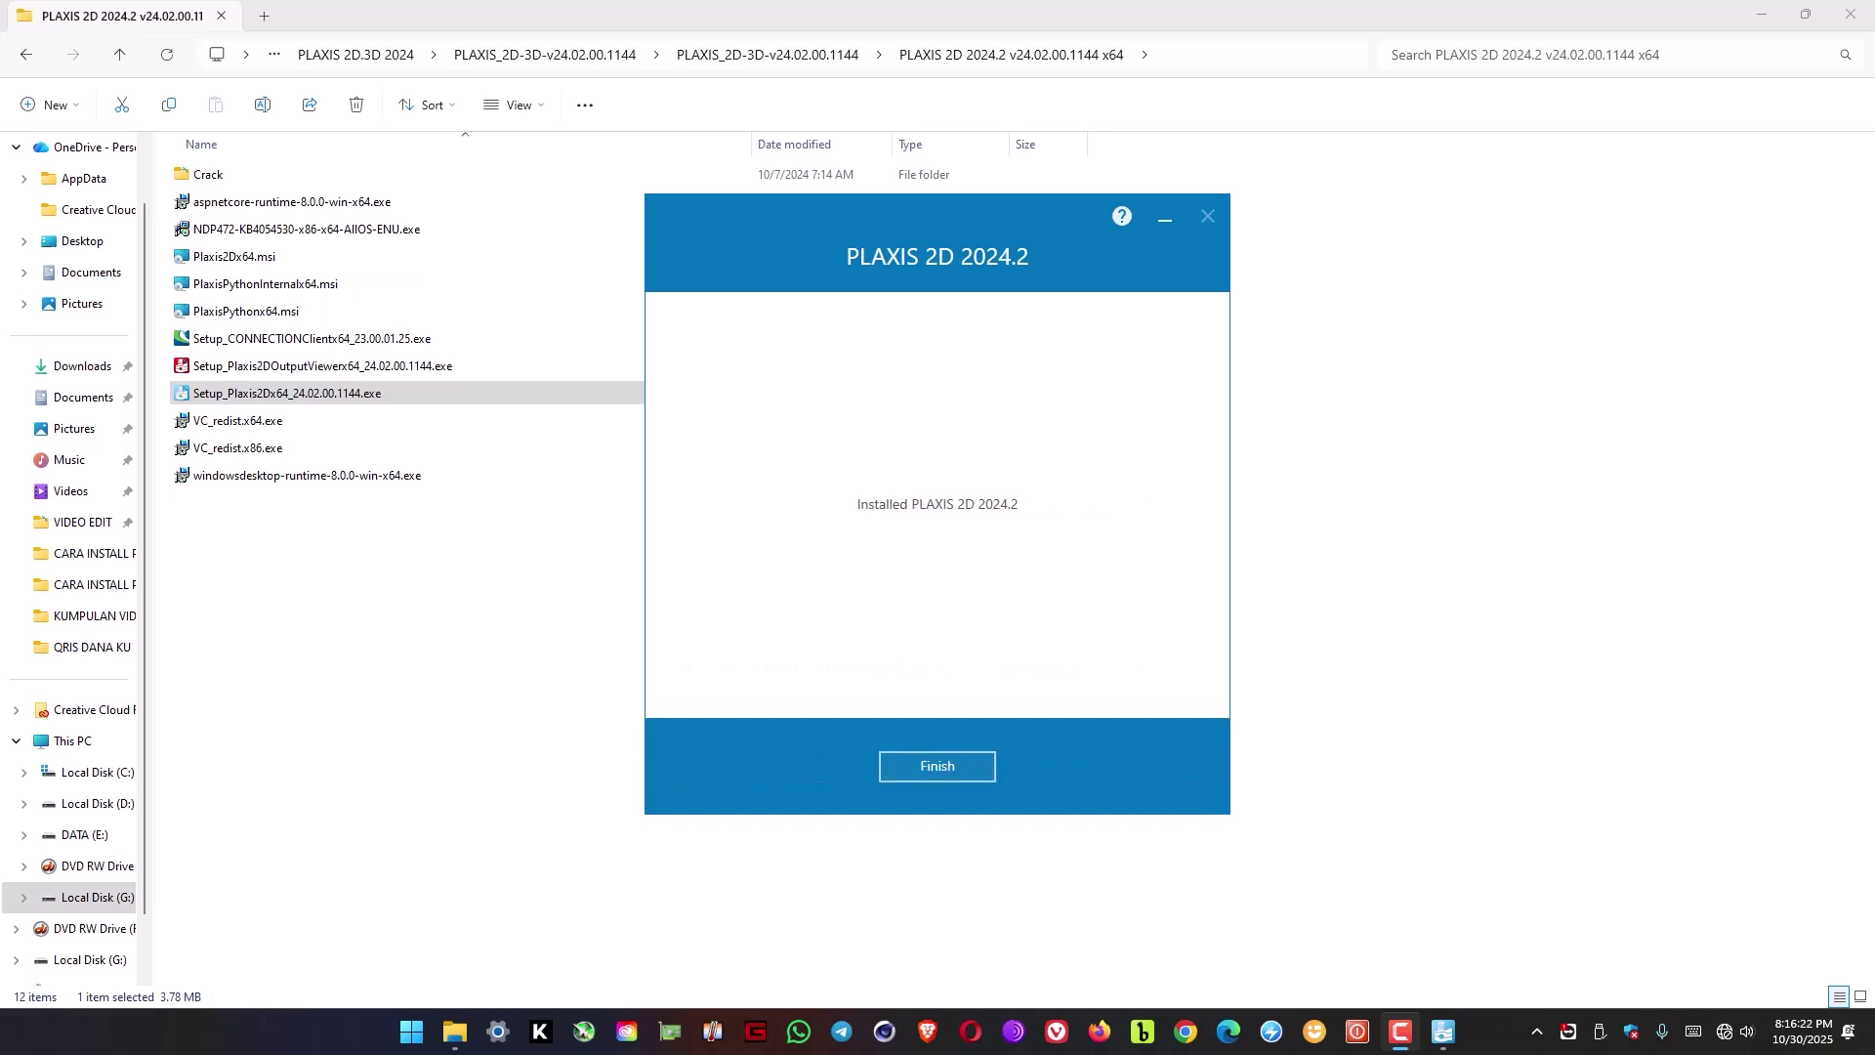
left_click(941, 781)
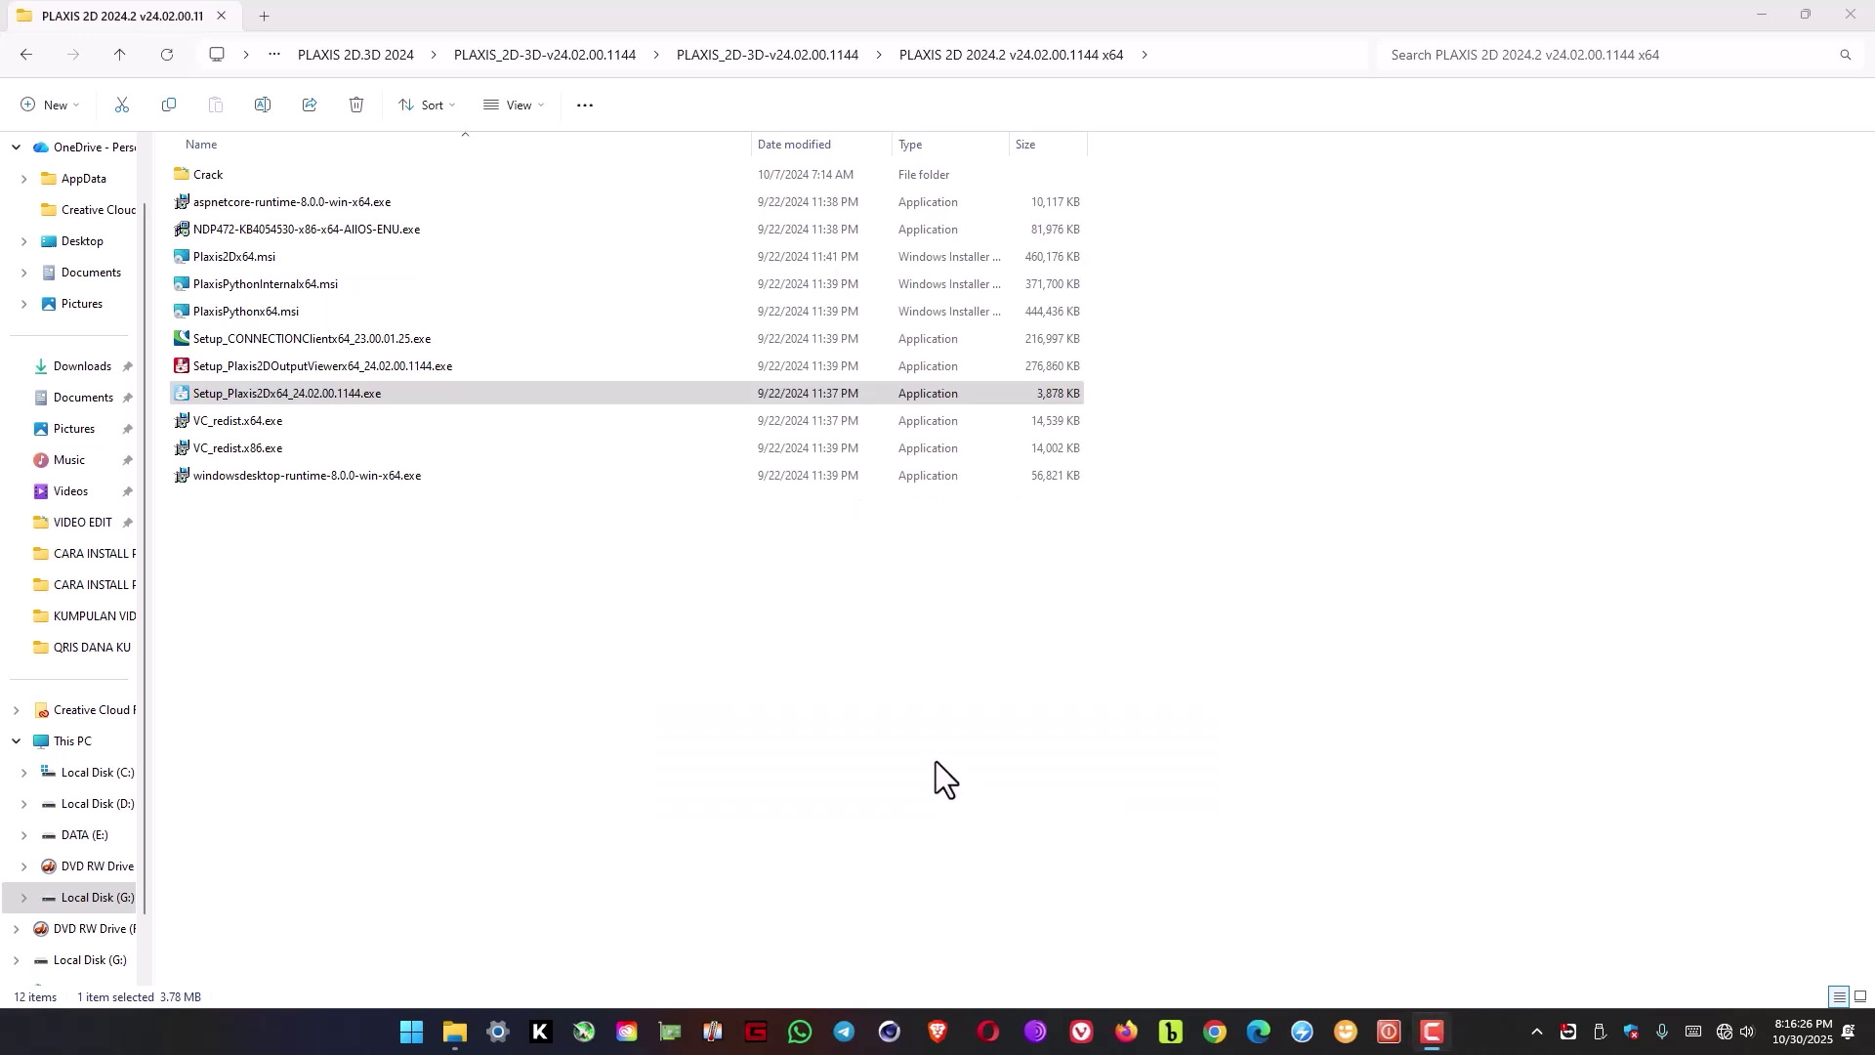
left_click(936, 759)
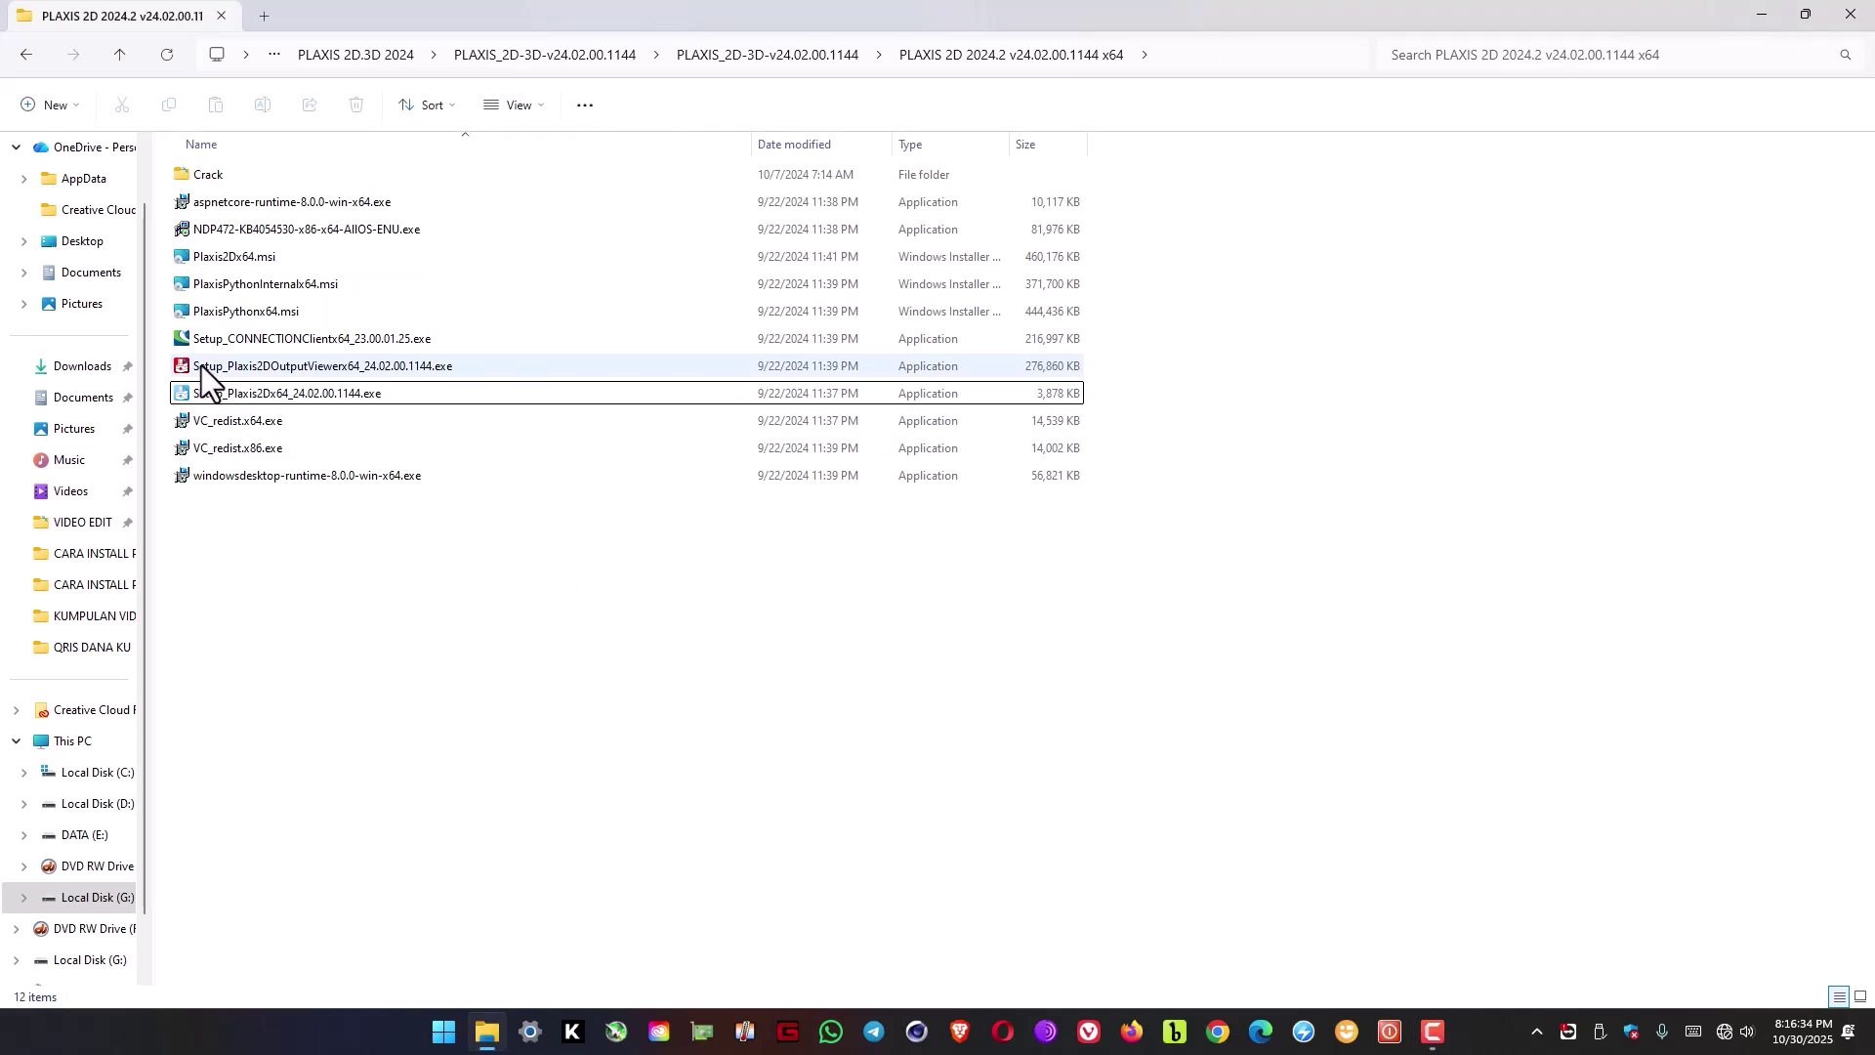
Run Setup_Plaxis2DOutputViewerx64_24.02.00.1144.exe as administrator and complete the installation with the license accepted and default options.
left_click(306, 372)
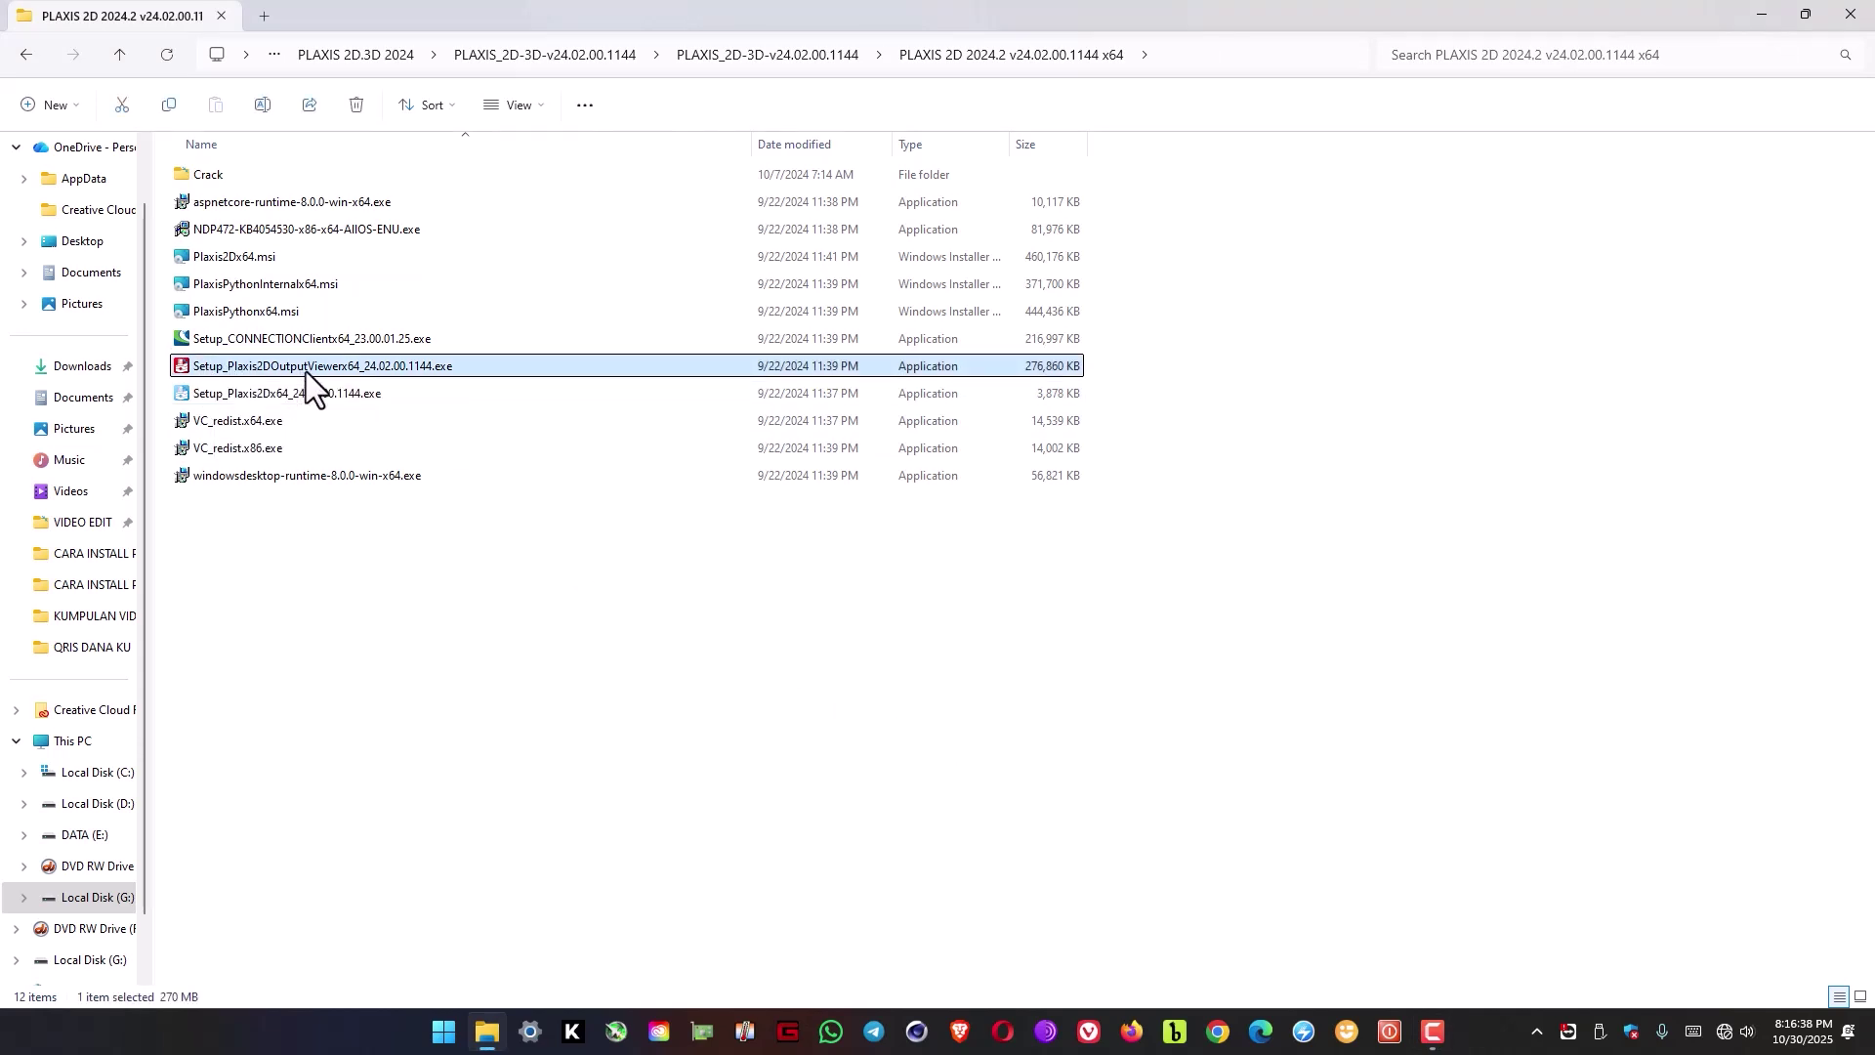
right_click(307, 371)
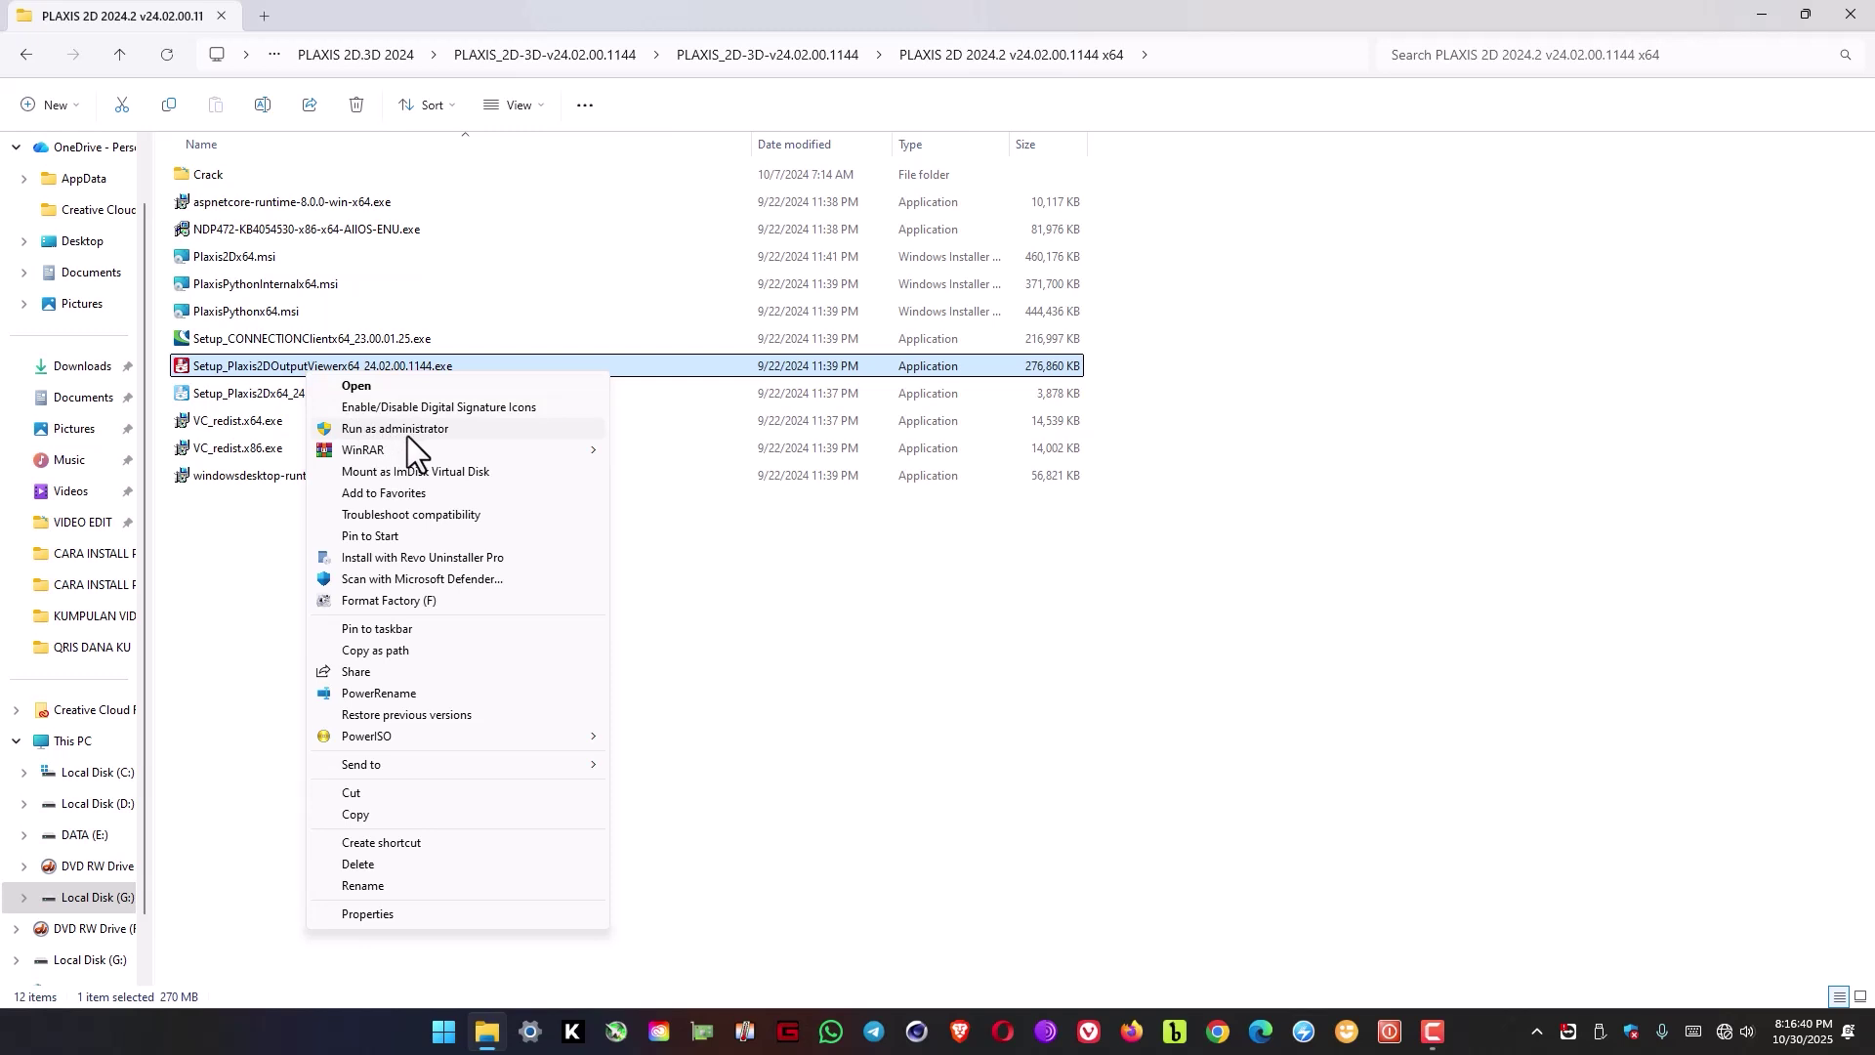
left_click(407, 436)
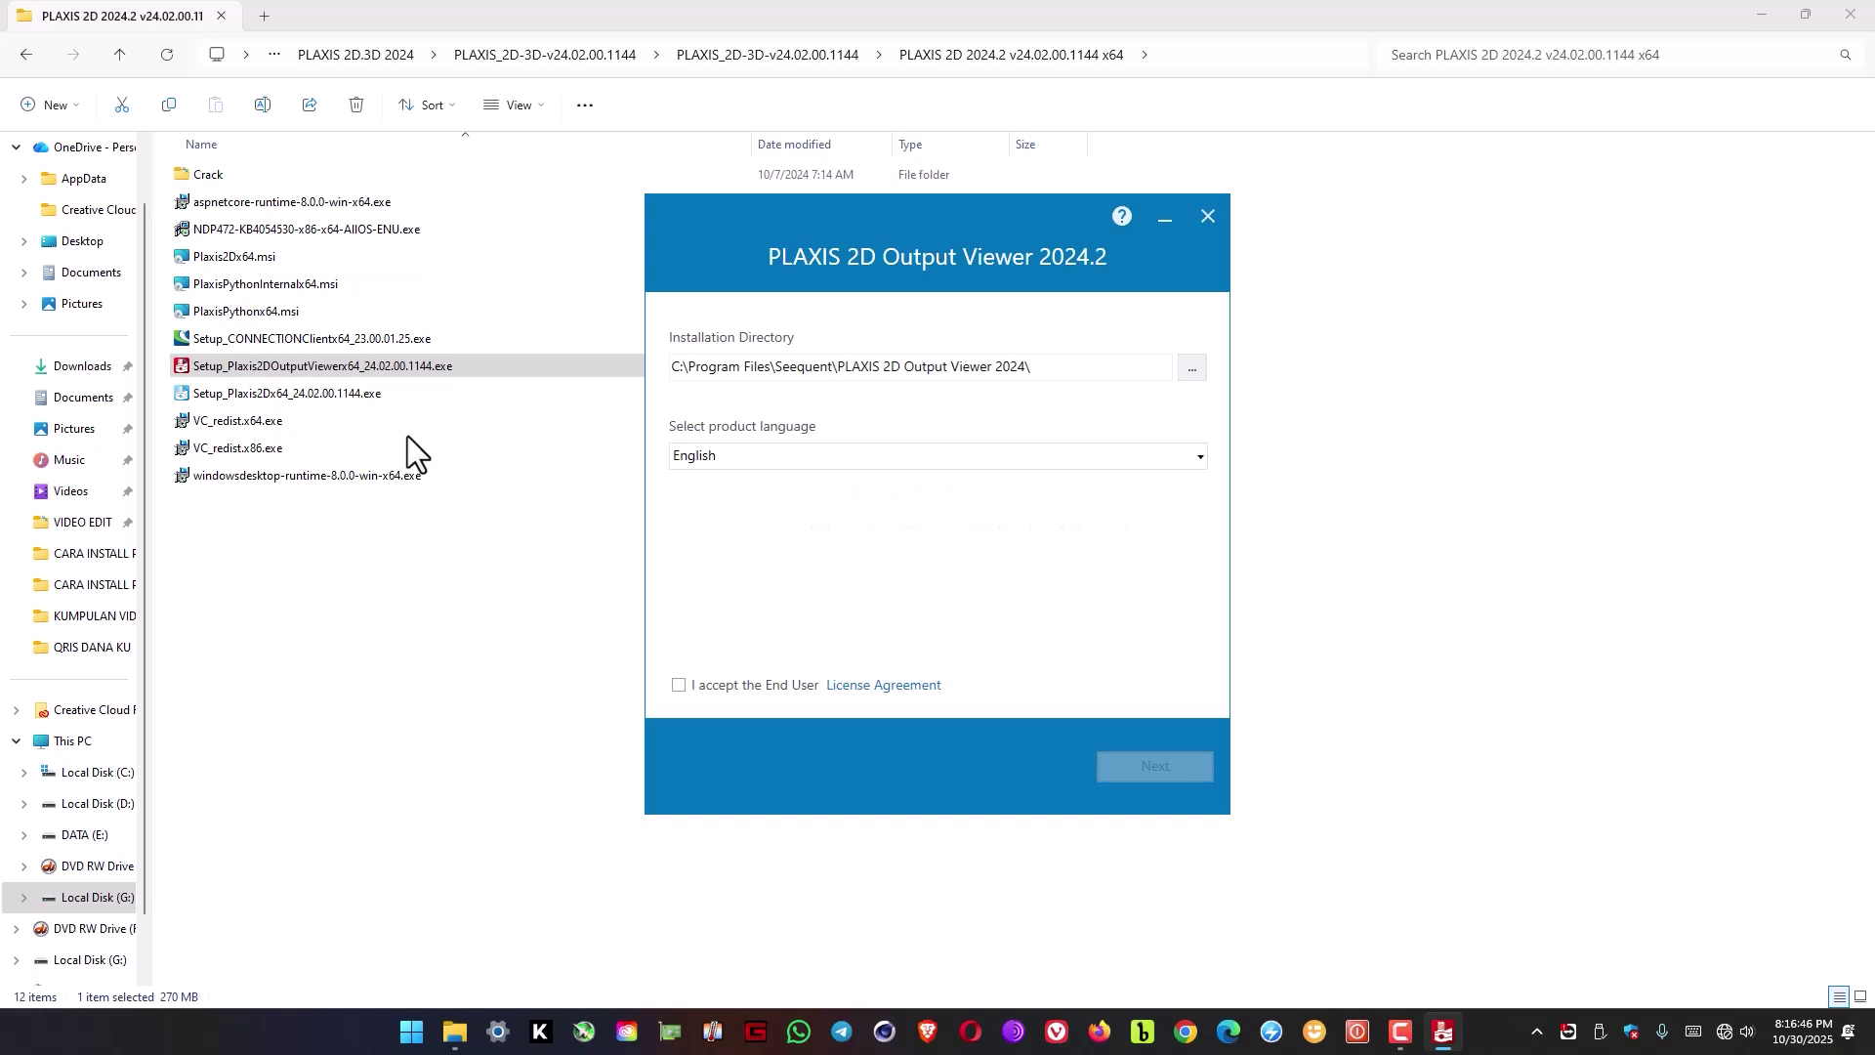
left_click(679, 685)
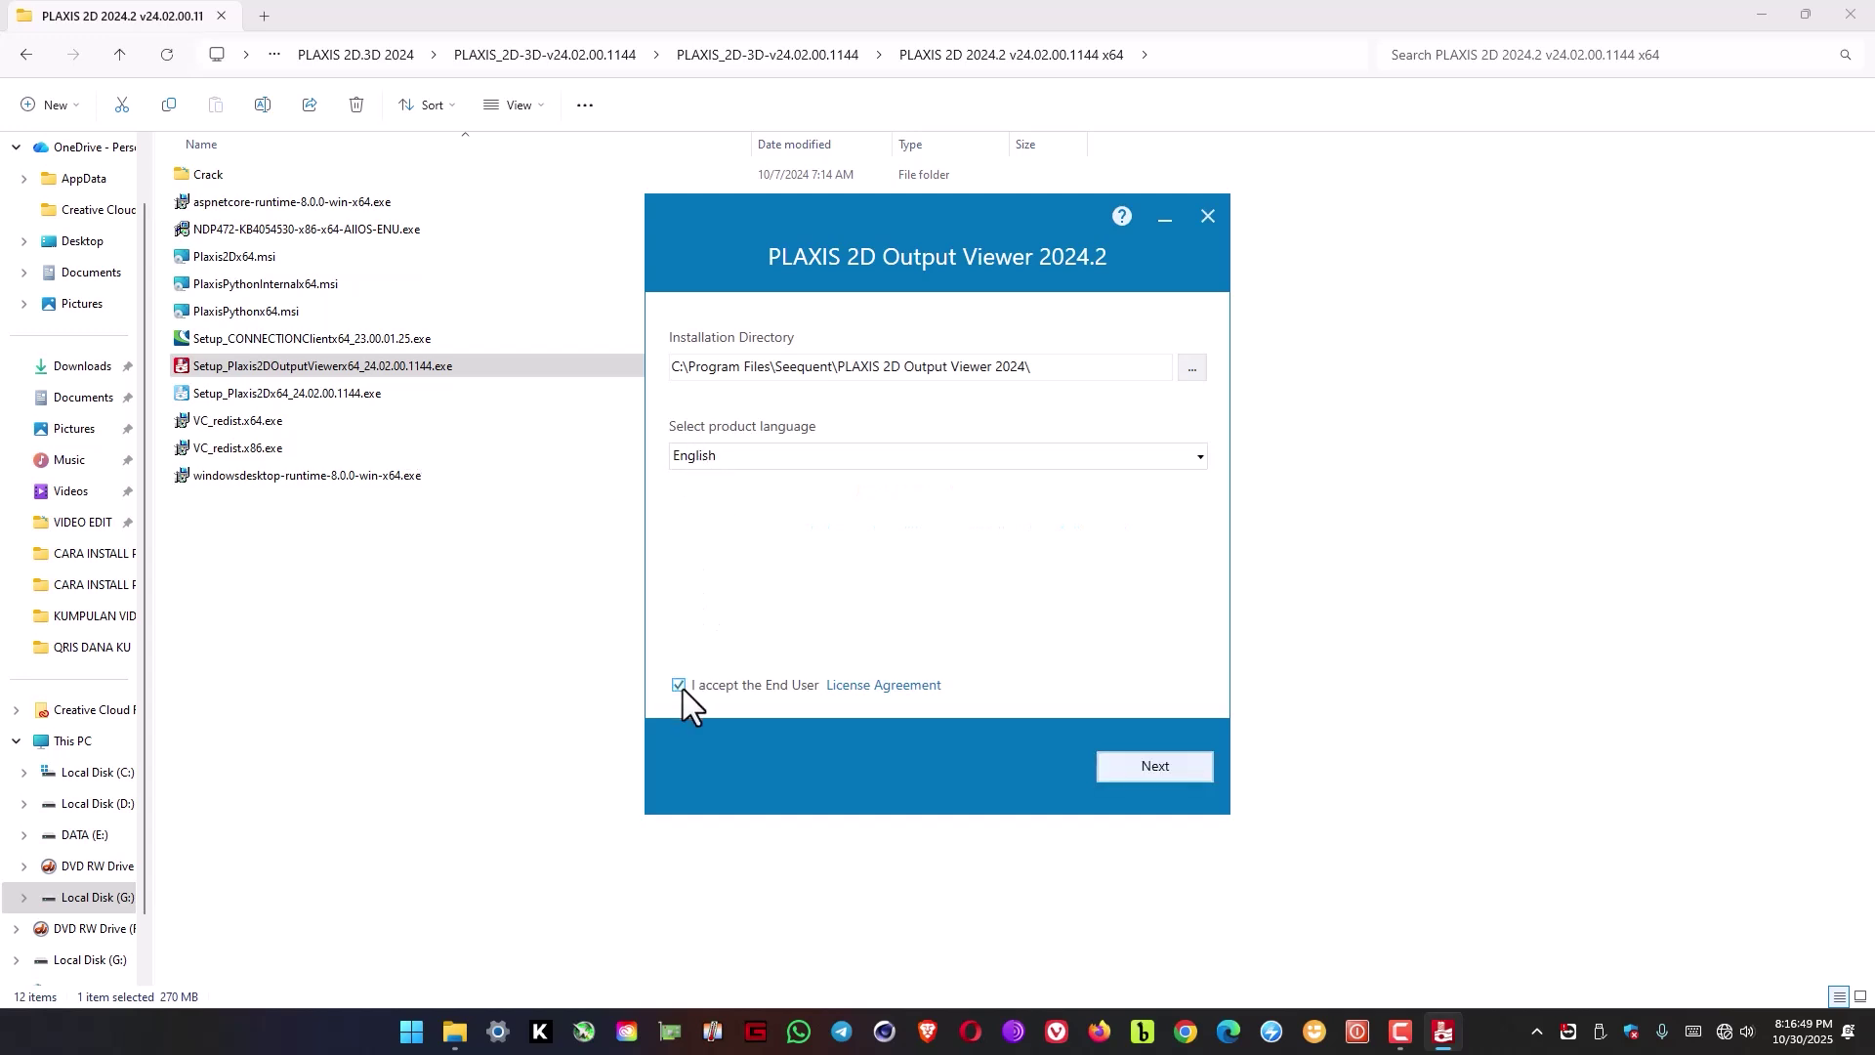
left_click(1172, 768)
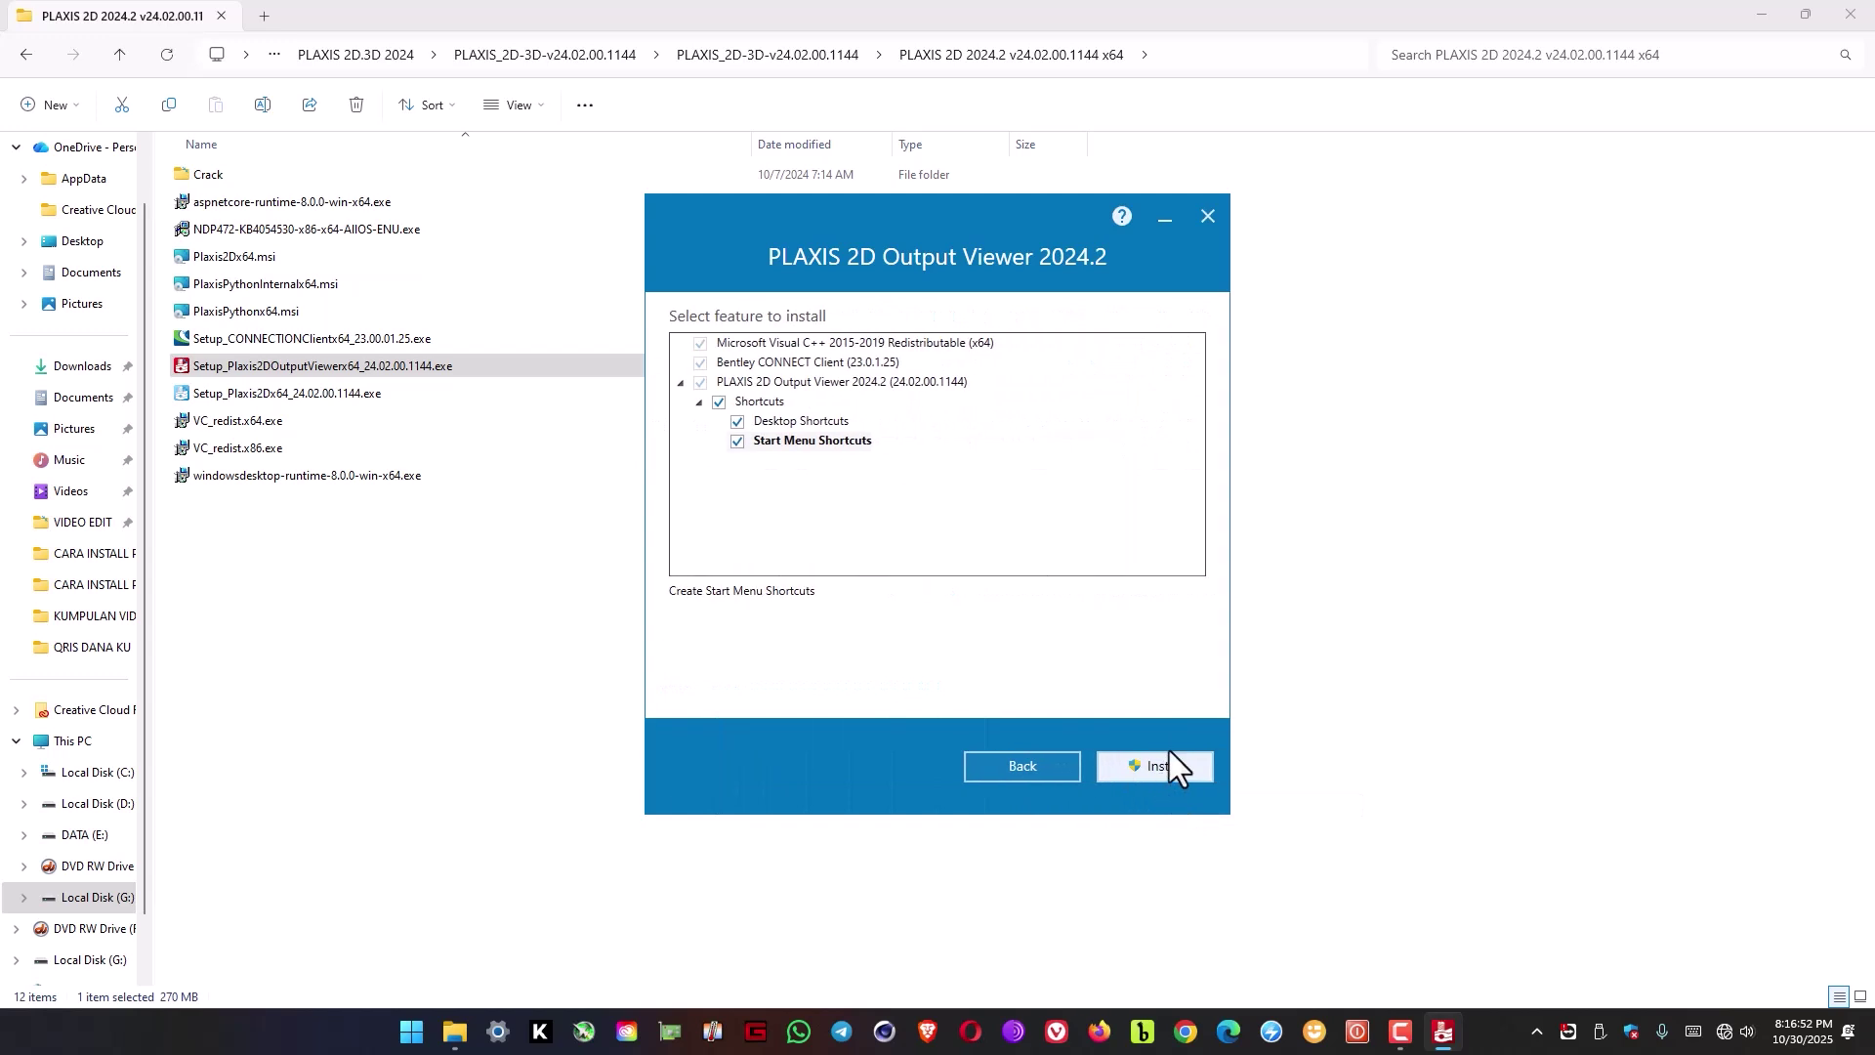
left_click(1156, 772)
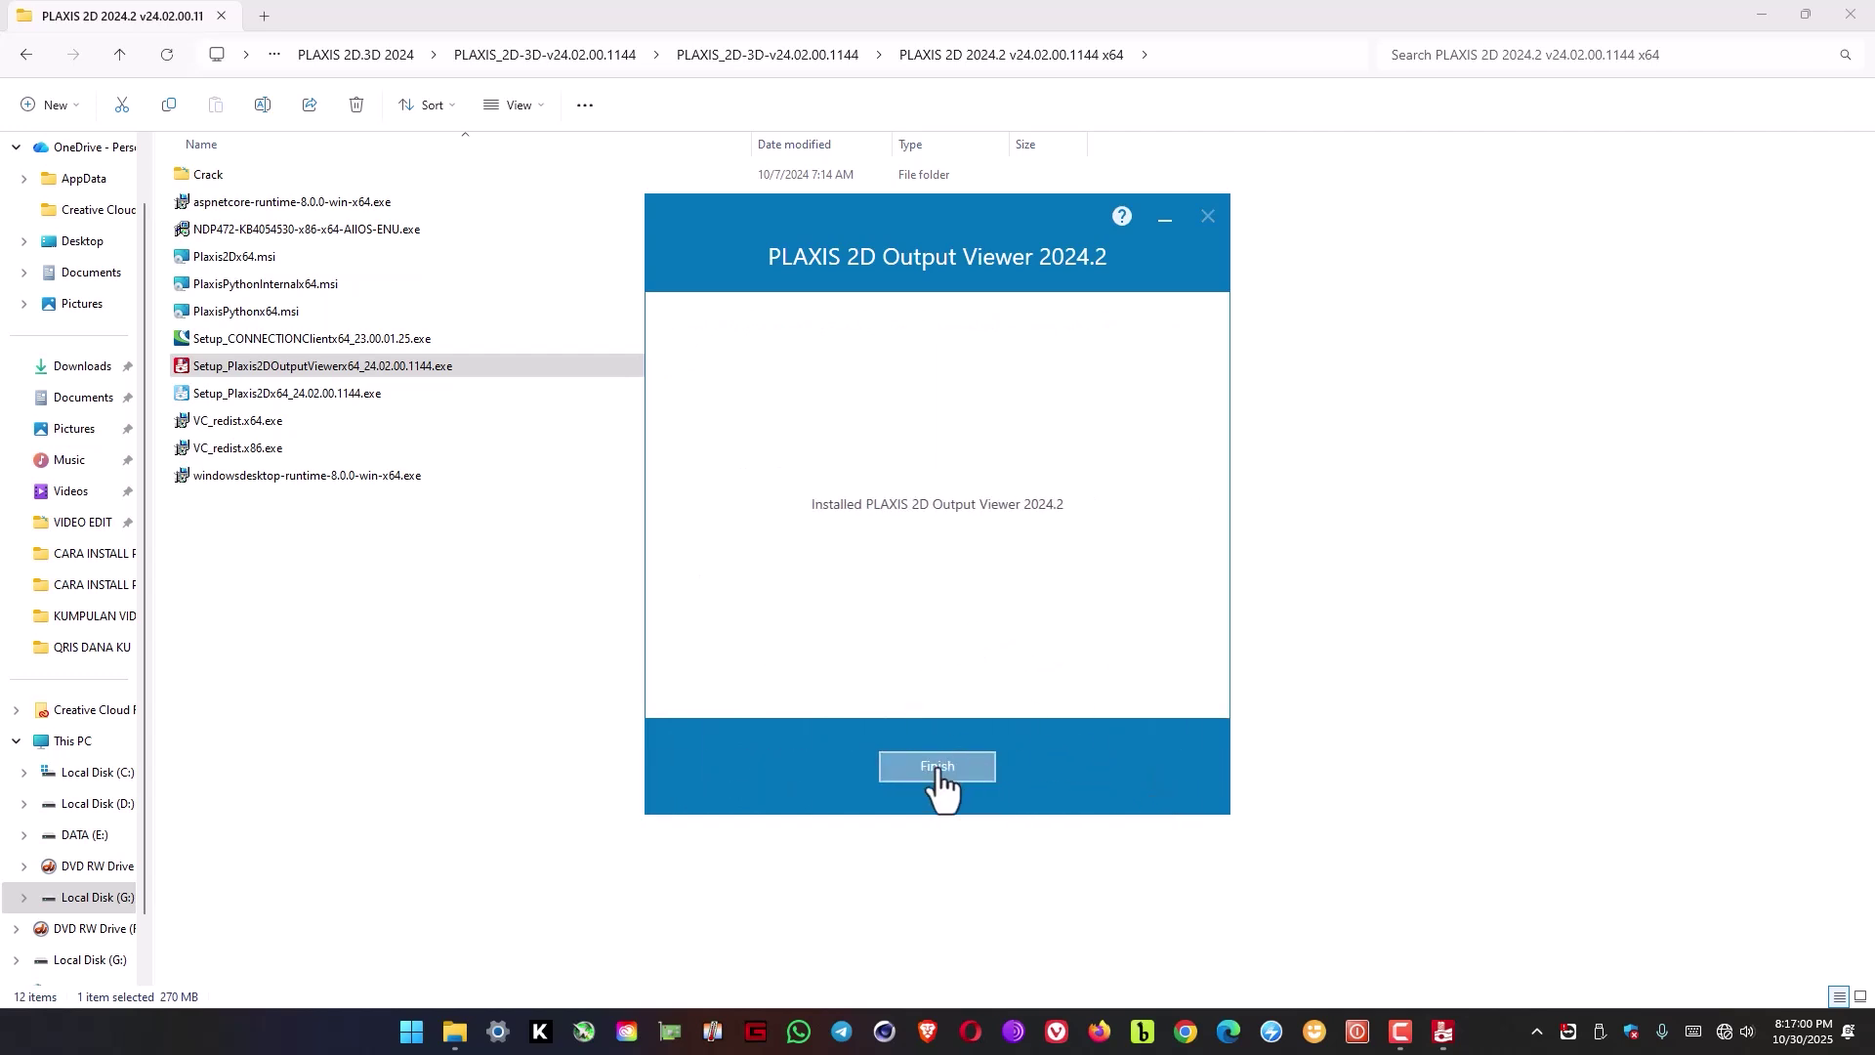
left_click(936, 772)
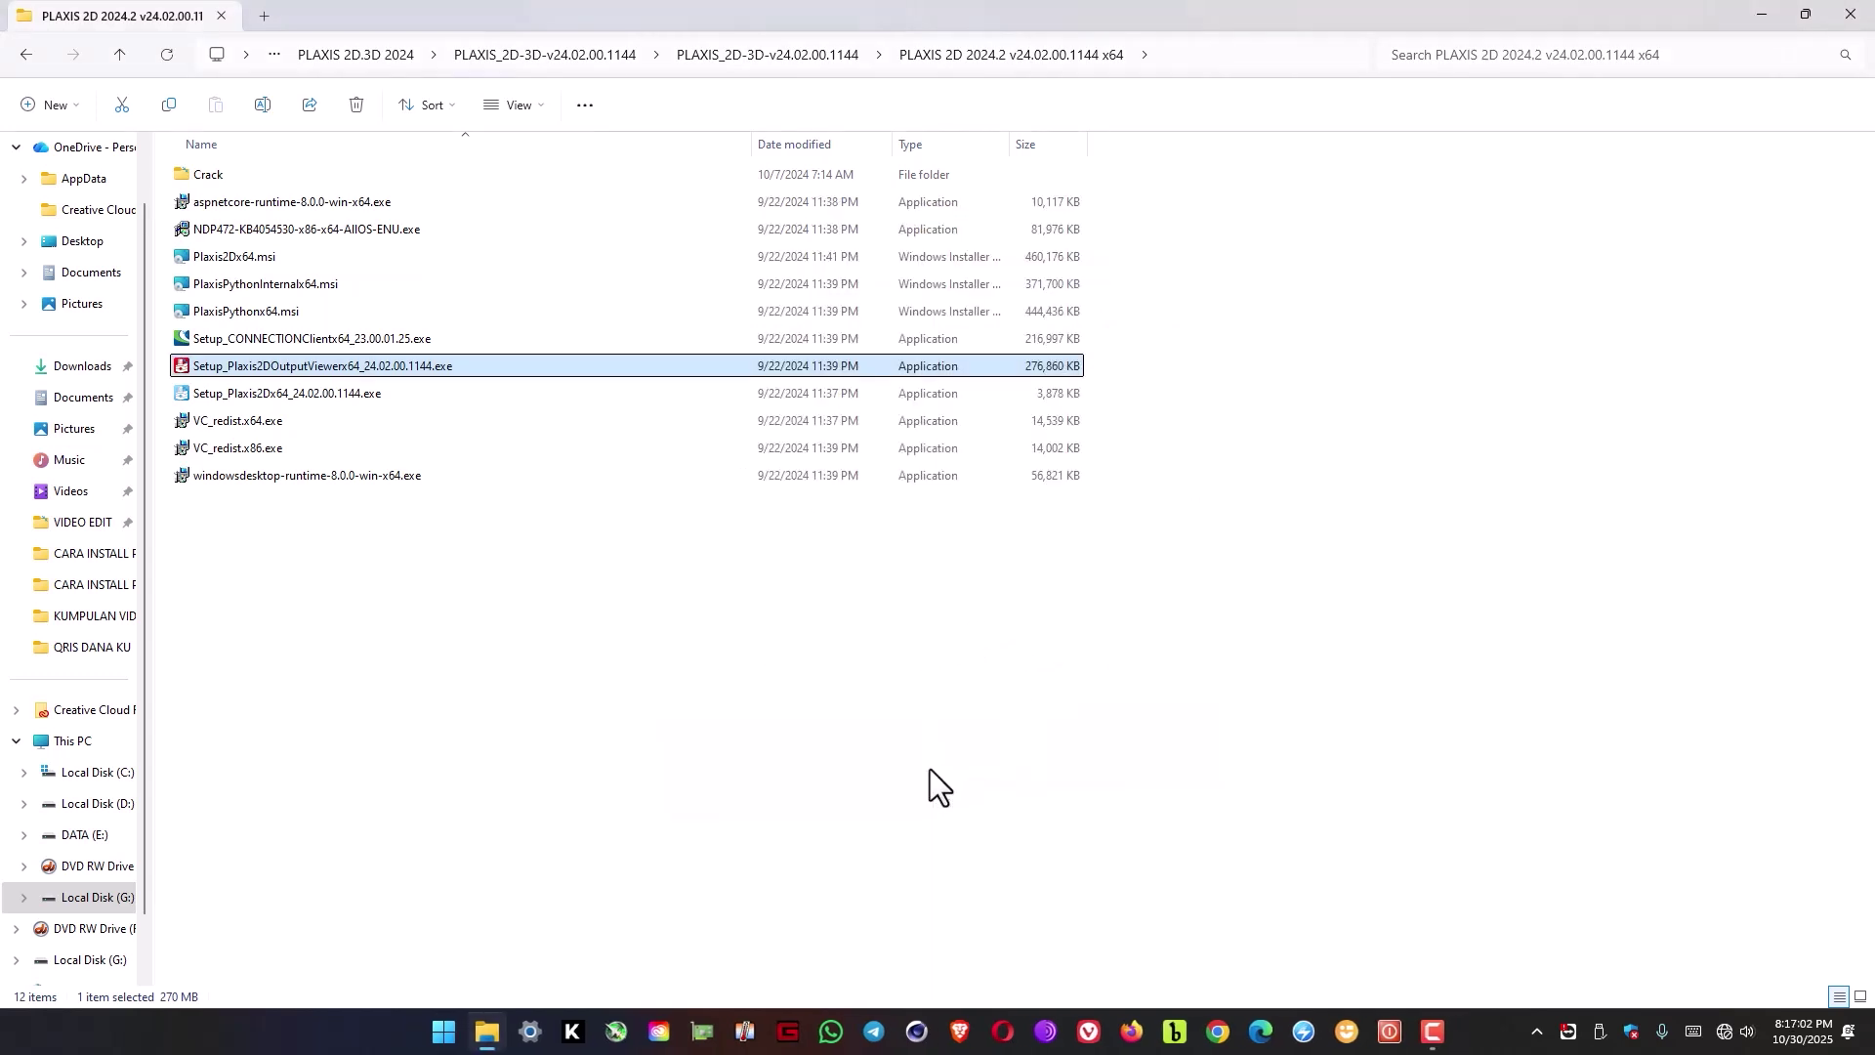
Switch to Control Panel and open the list of installed programs for uninstalling.
left_click(445, 1036)
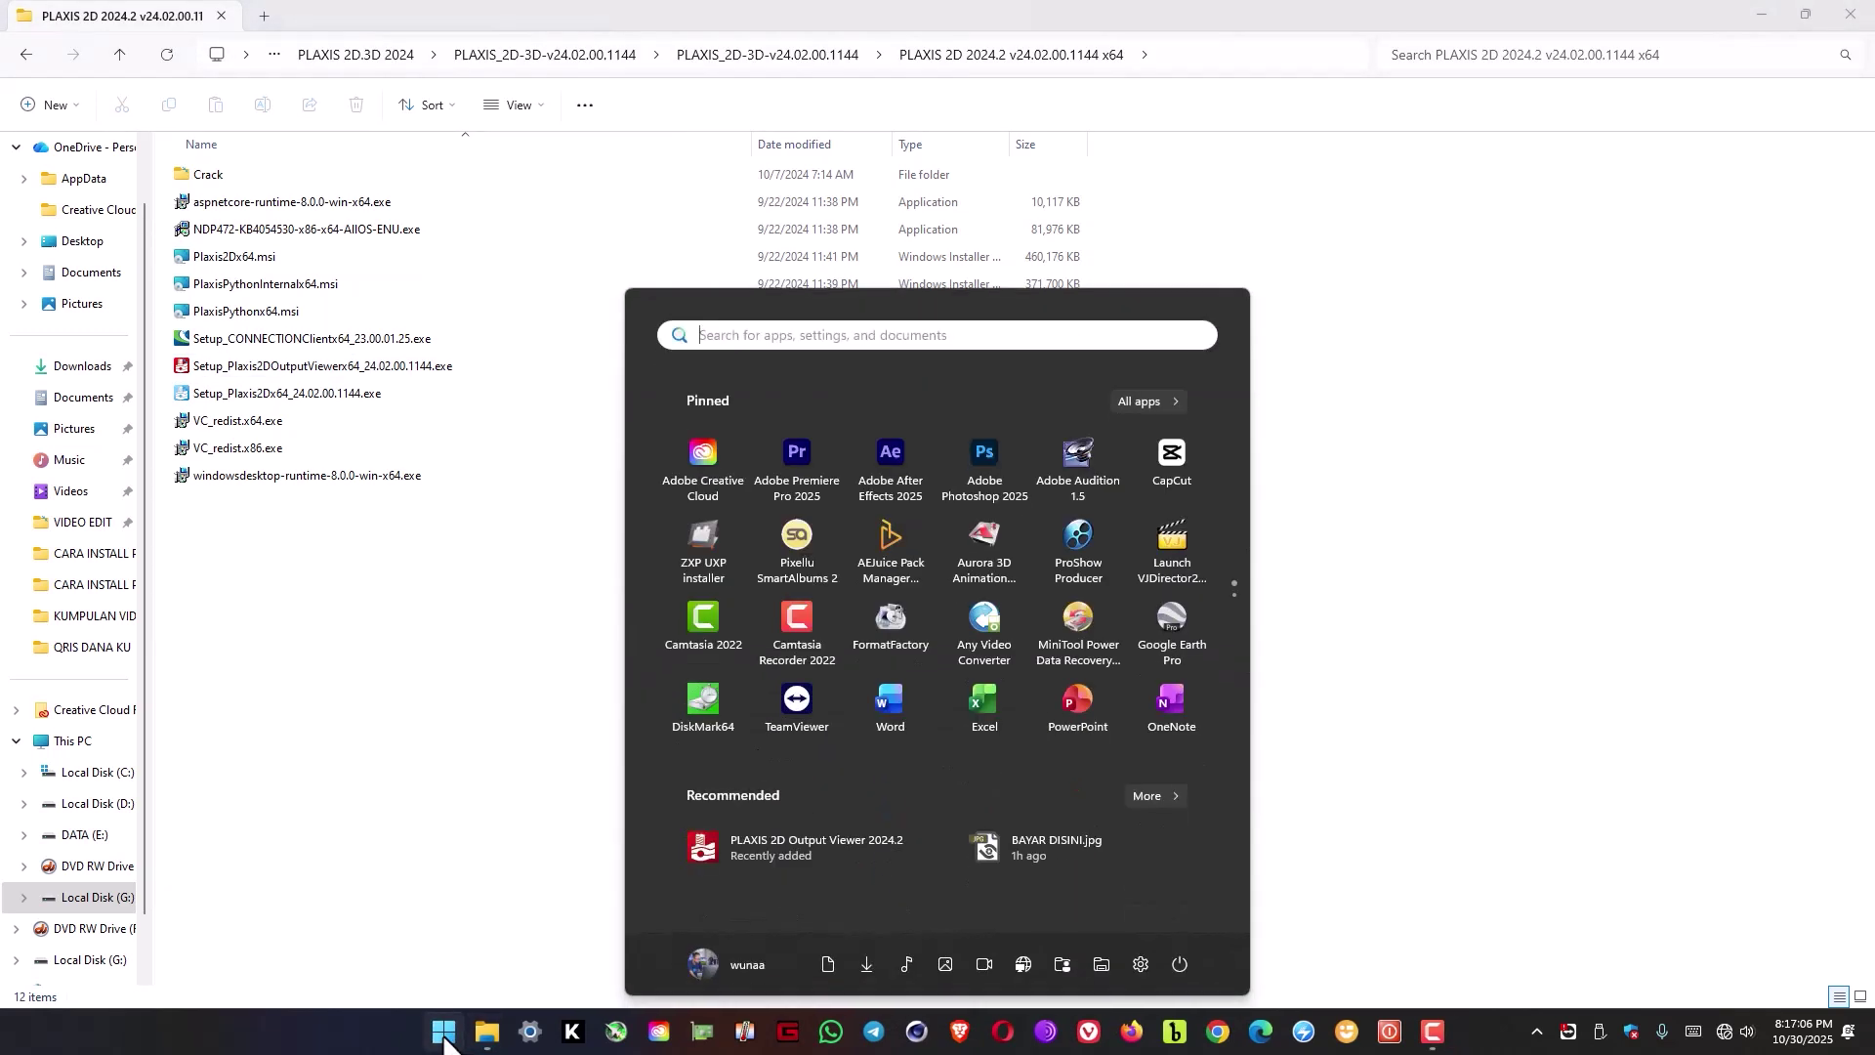
type("control")
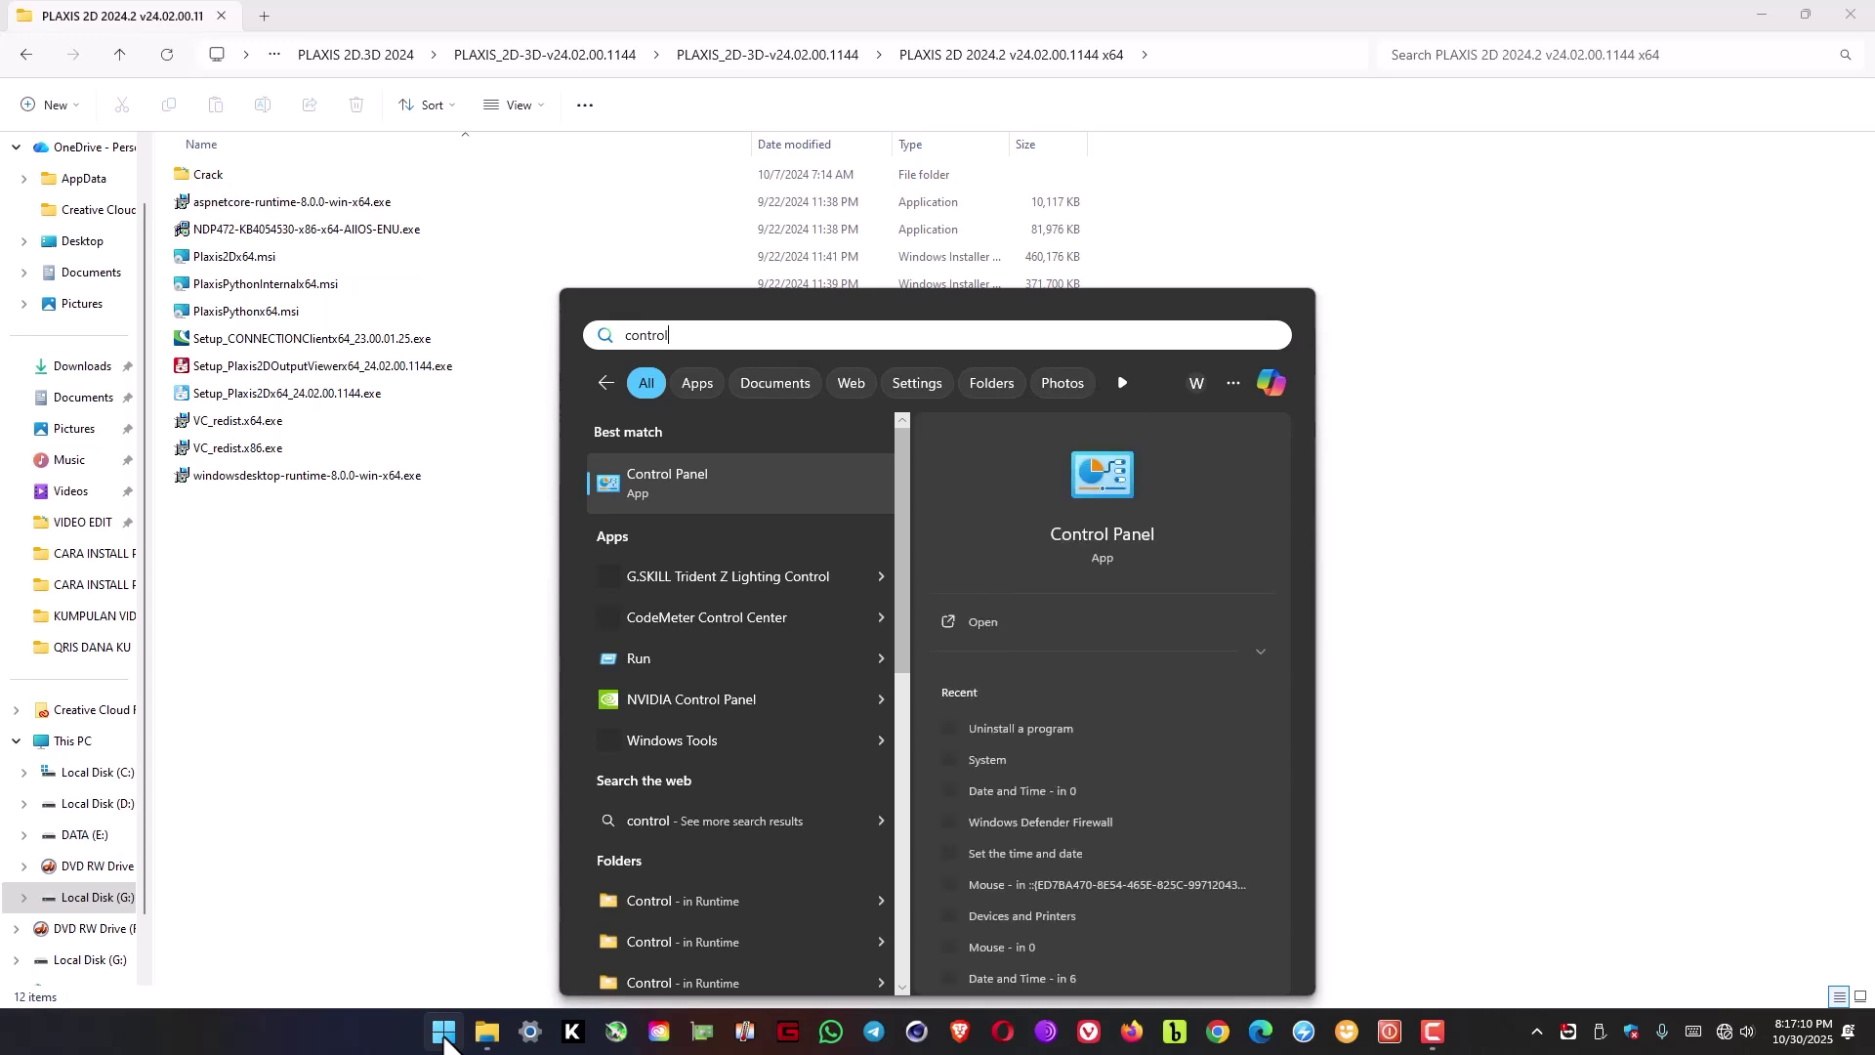
left_click(1095, 497)
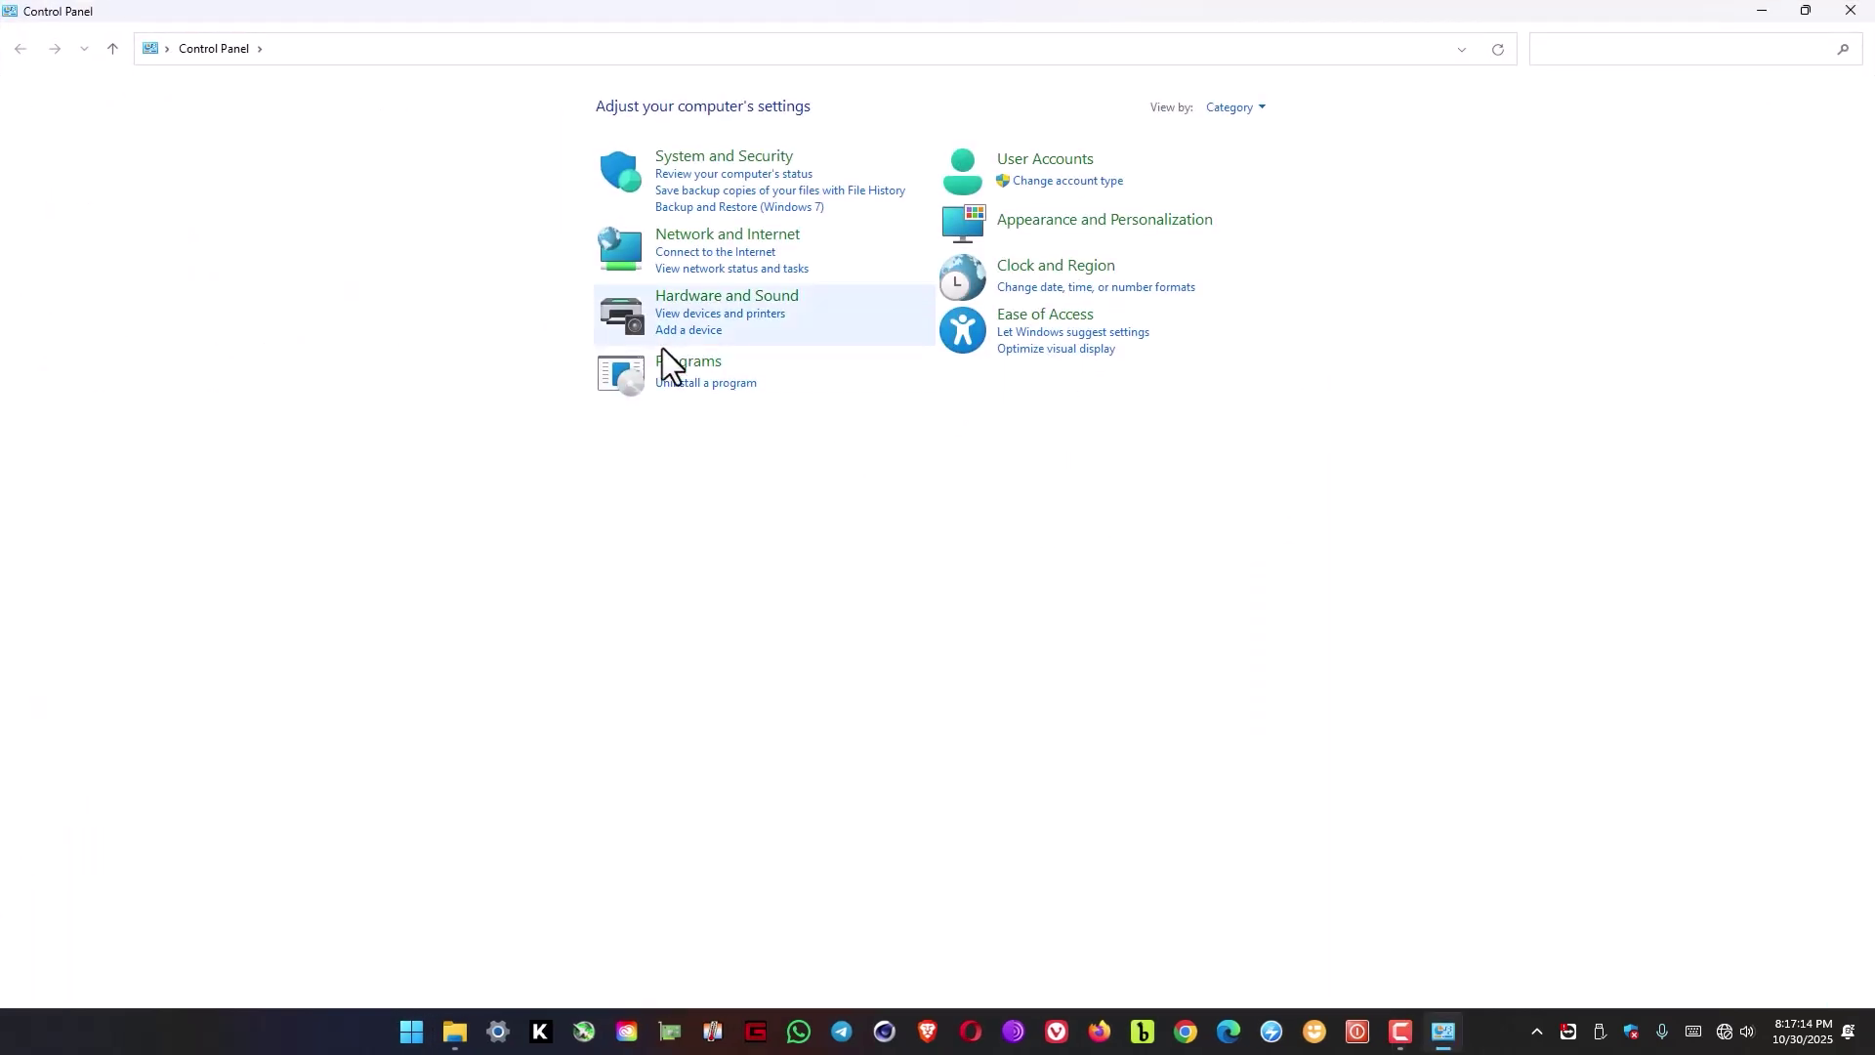
left_click(732, 387)
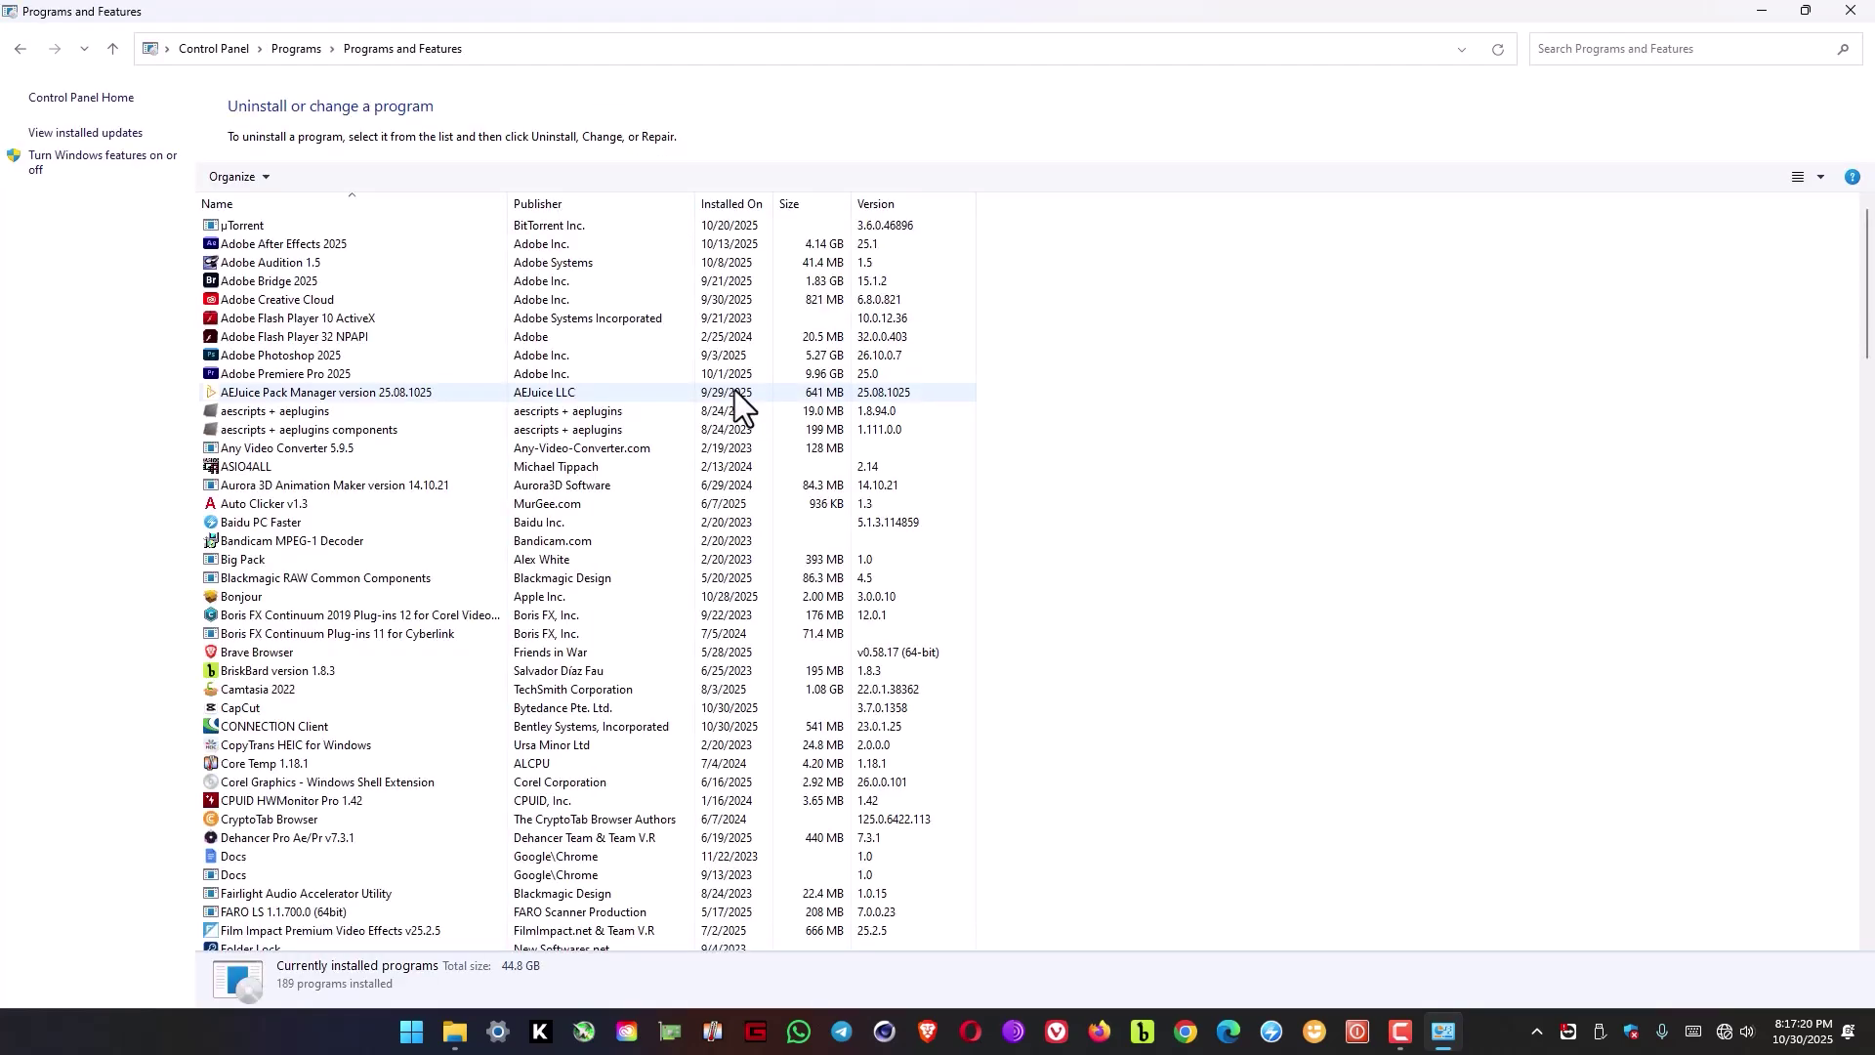
Uninstall CONNECTION Client version 23.0.1.25, finish its uninstaller, and close the installed programs window.
left_click(239, 729)
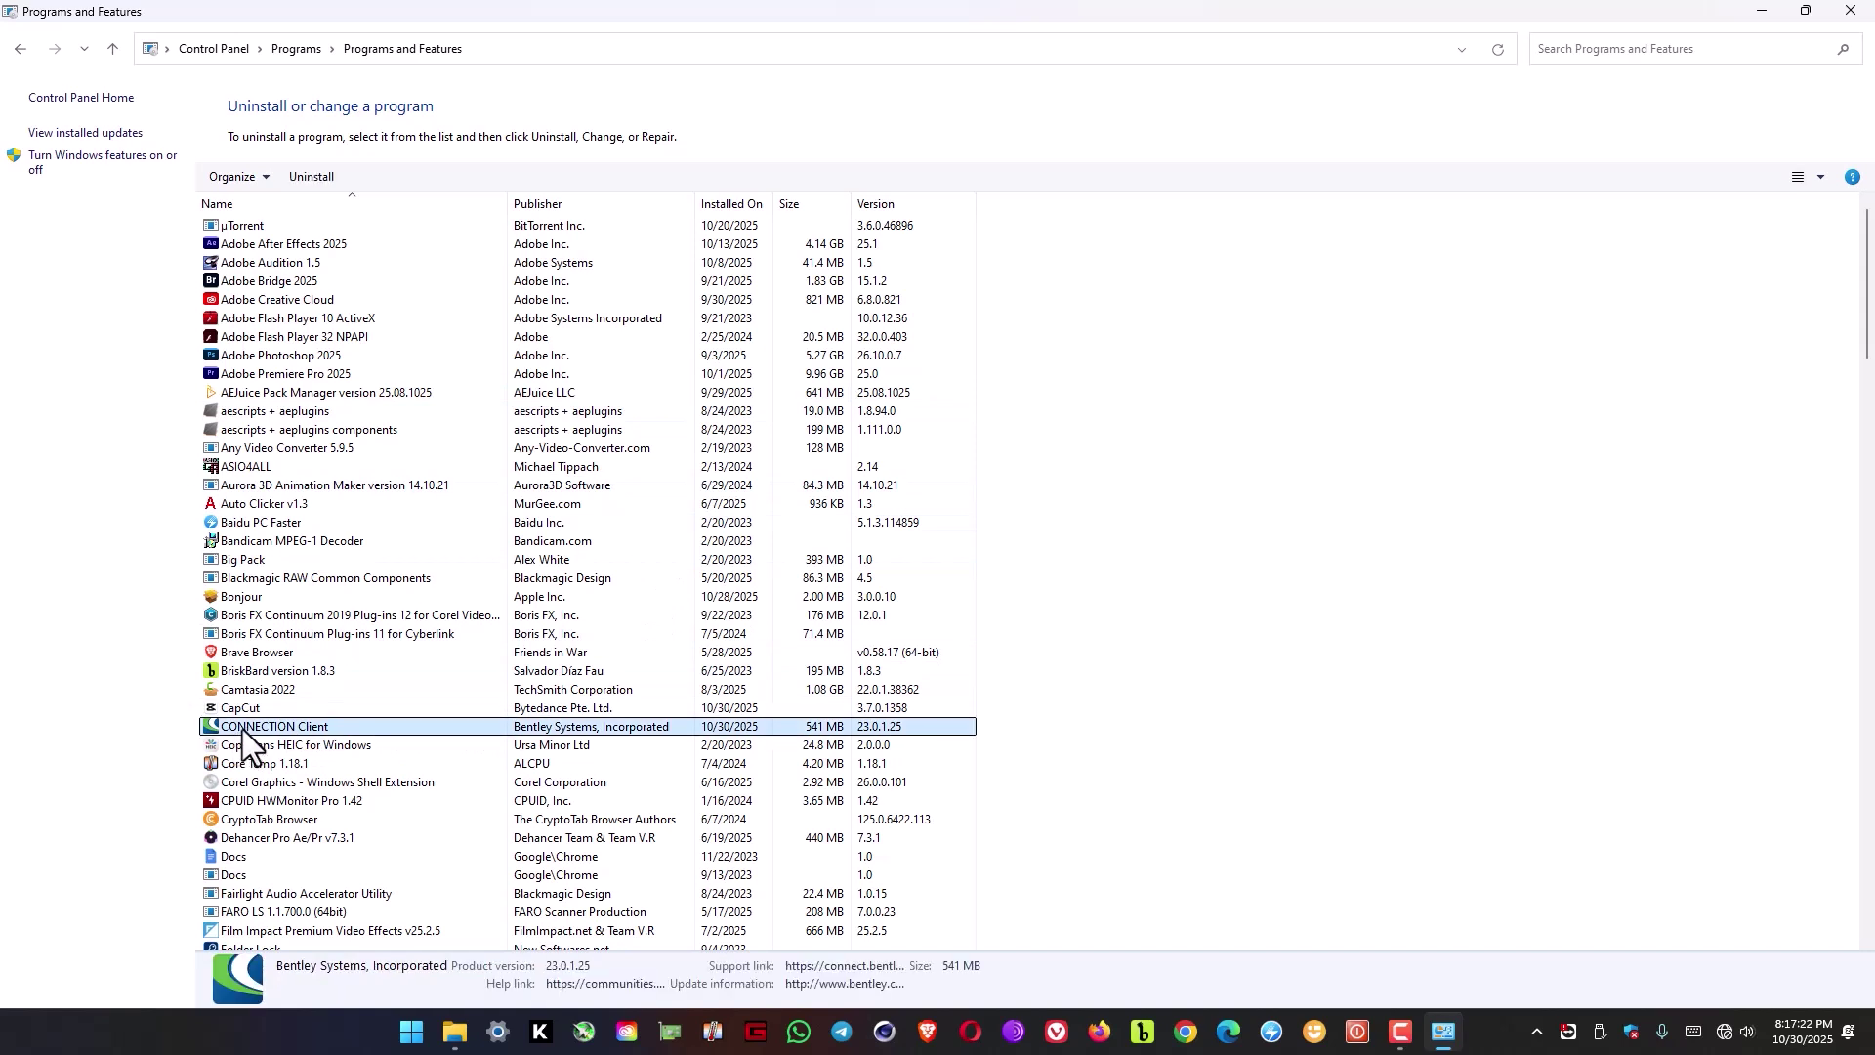
right_click(313, 729)
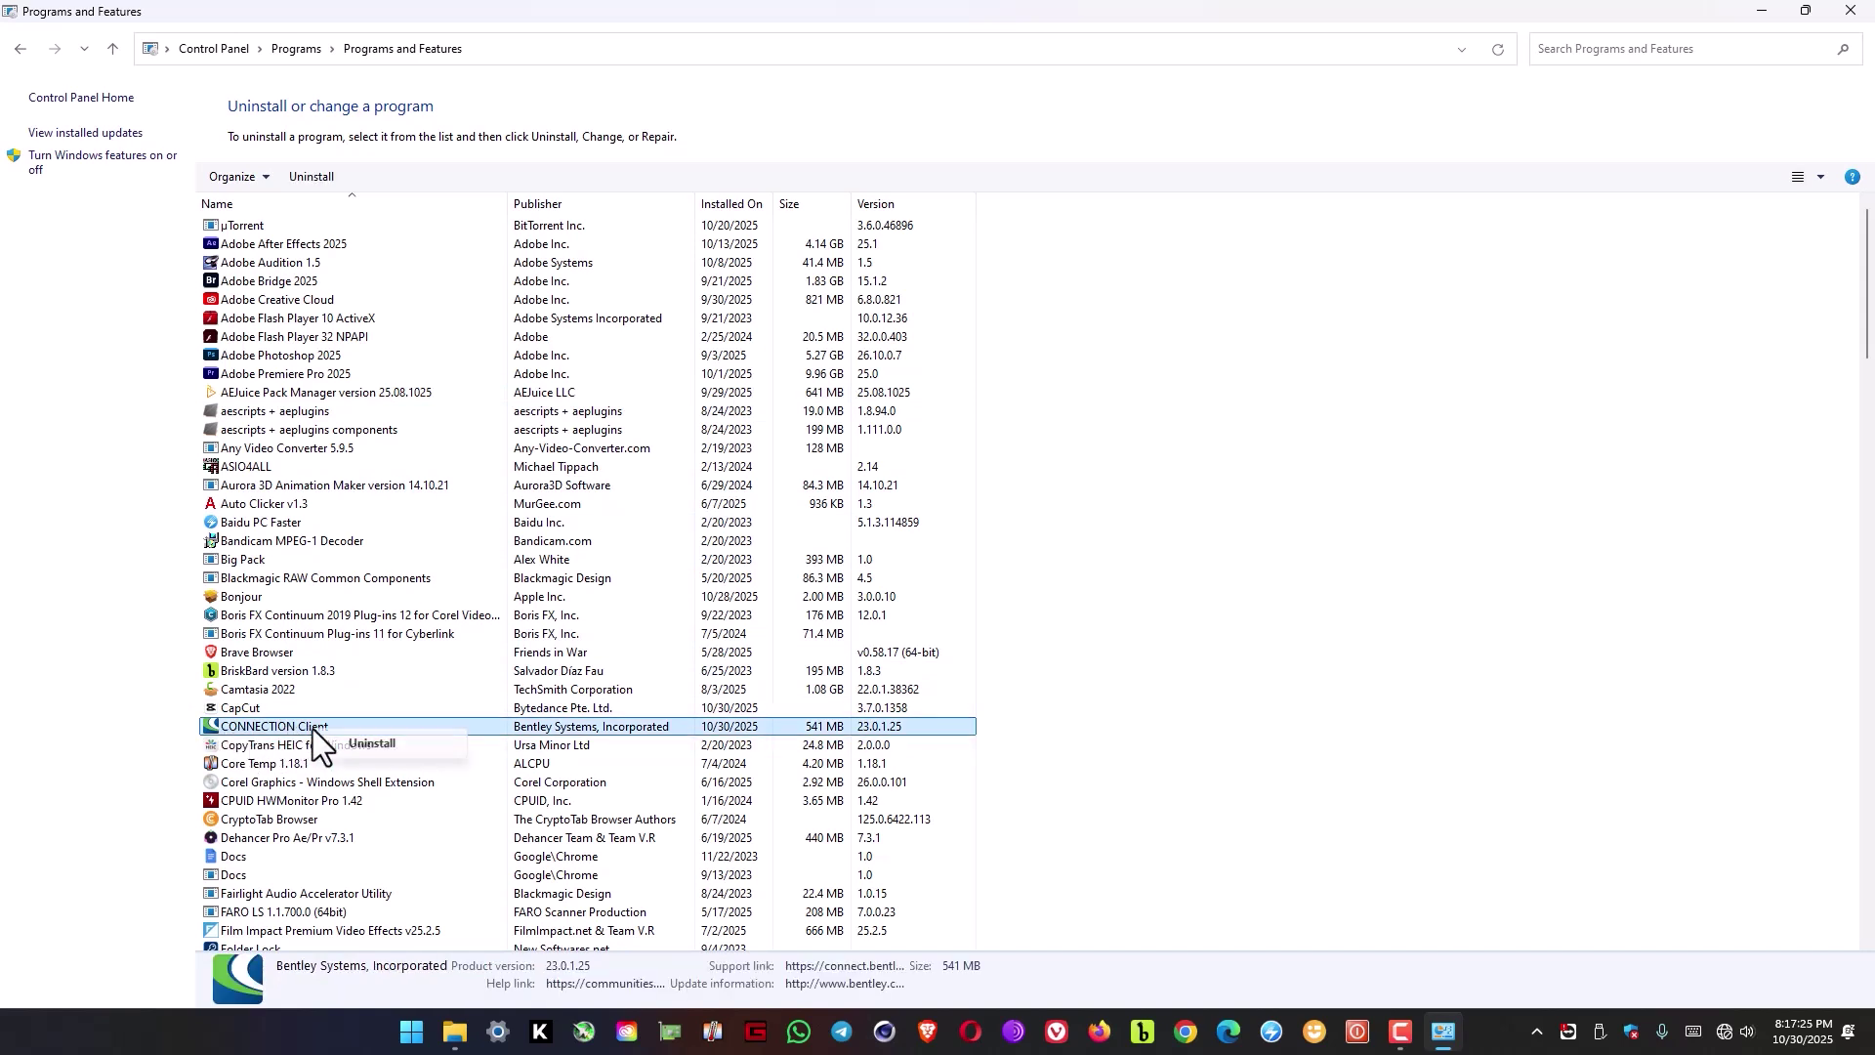
left_click(387, 746)
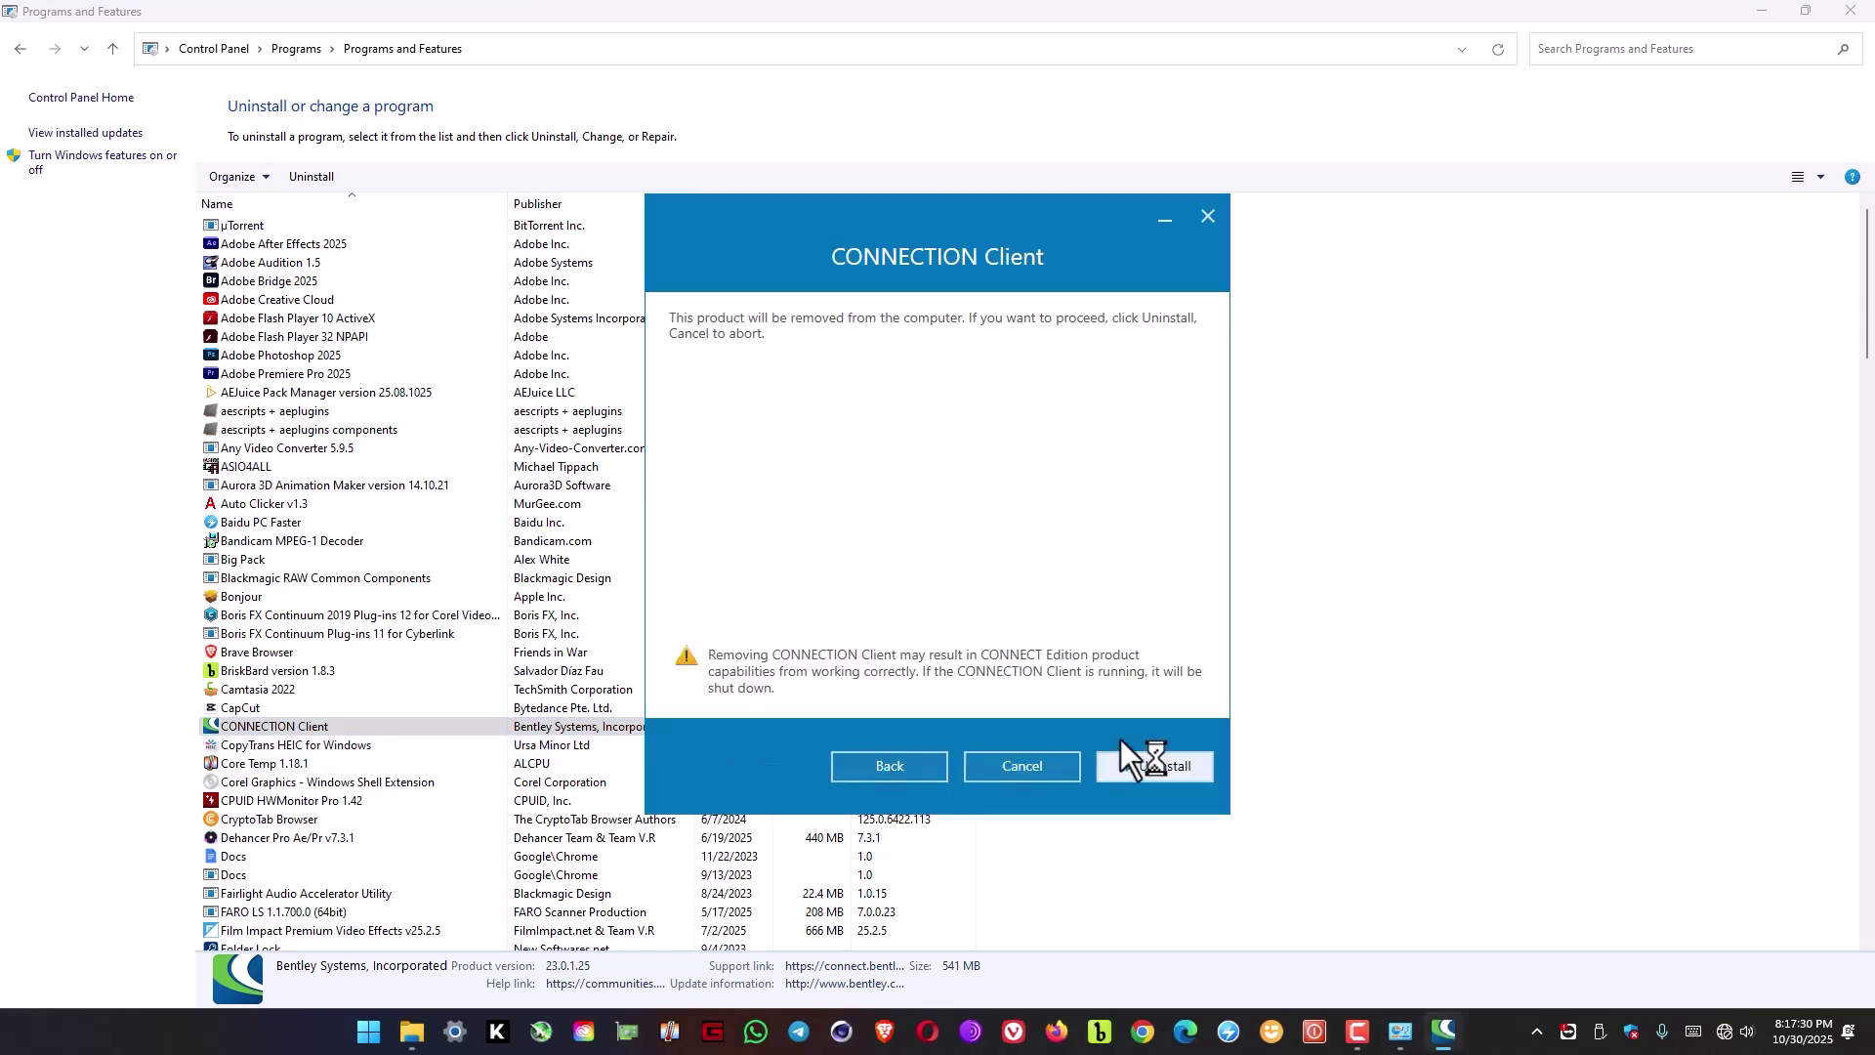
left_click(1177, 771)
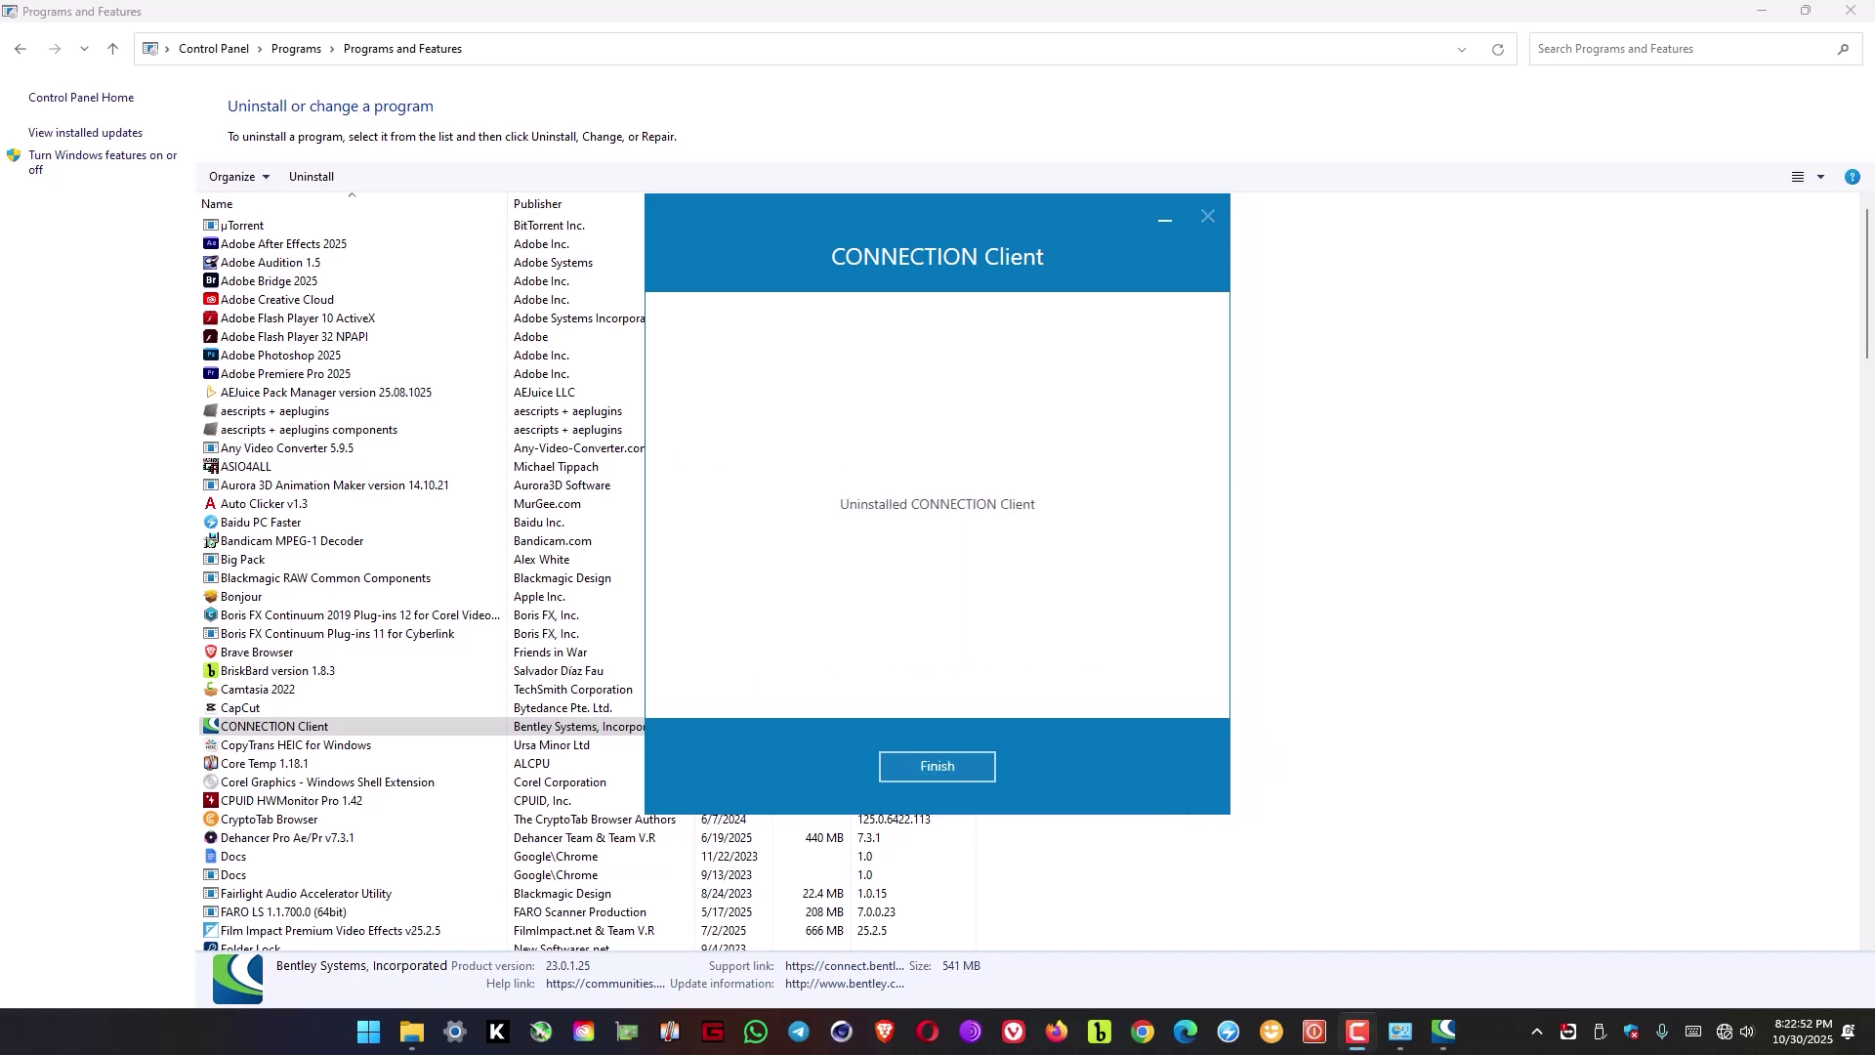
left_click(949, 768)
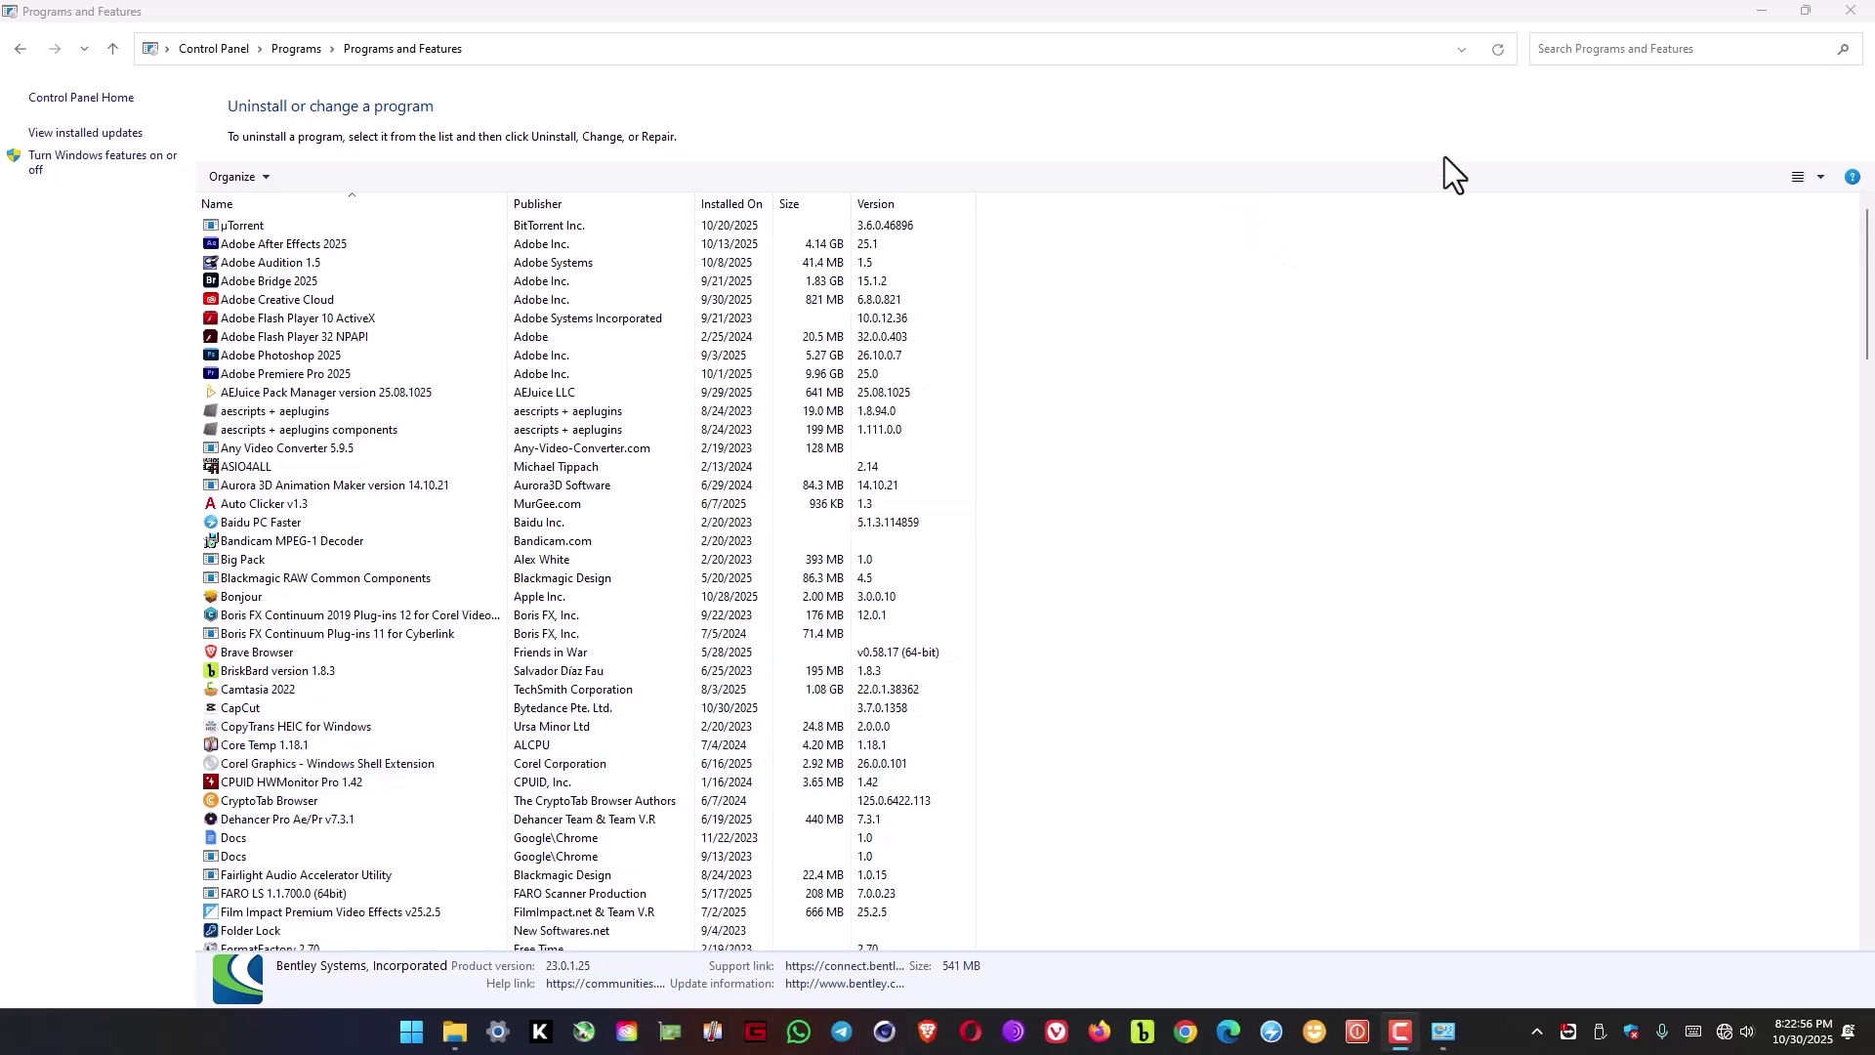
left_click(1852, 11)
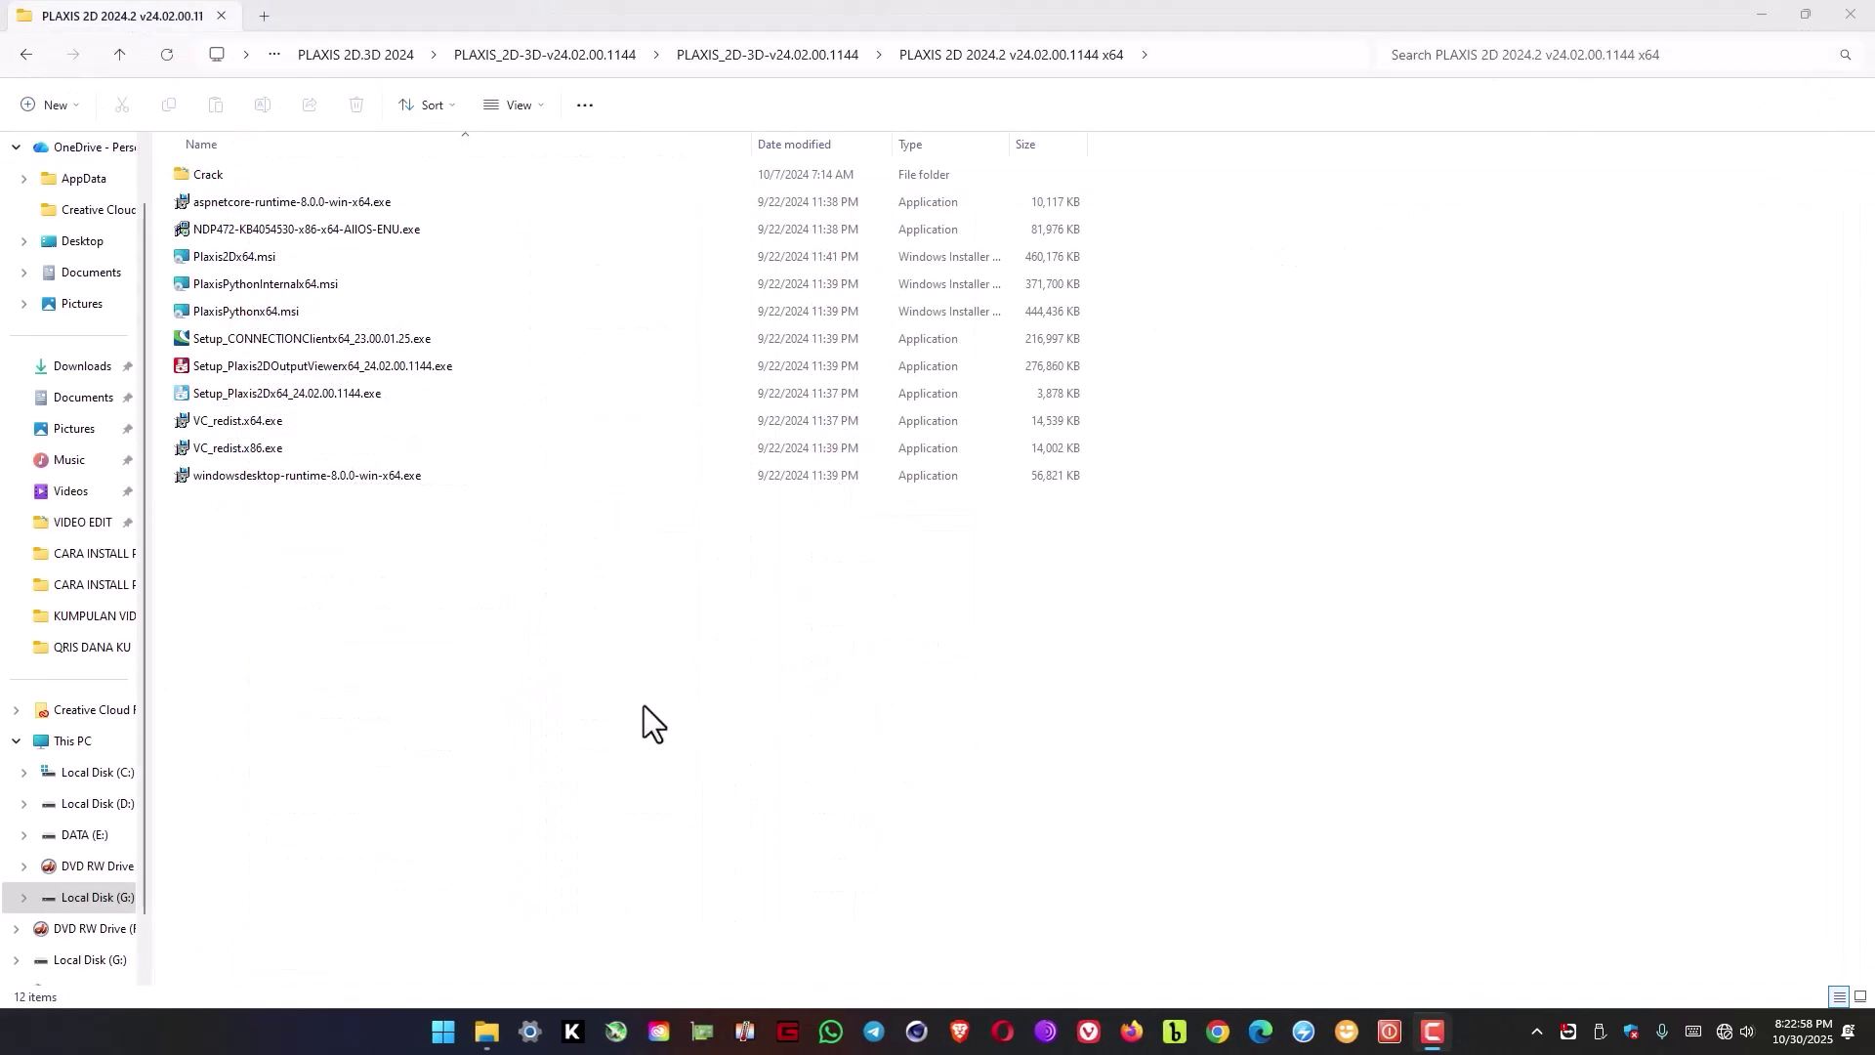
Run Setup_CONNECTIONClientx64_23.00.00.10.exe from the Crack folder as administrator and complete the installation in English with the license accepted.
left_click(536, 694)
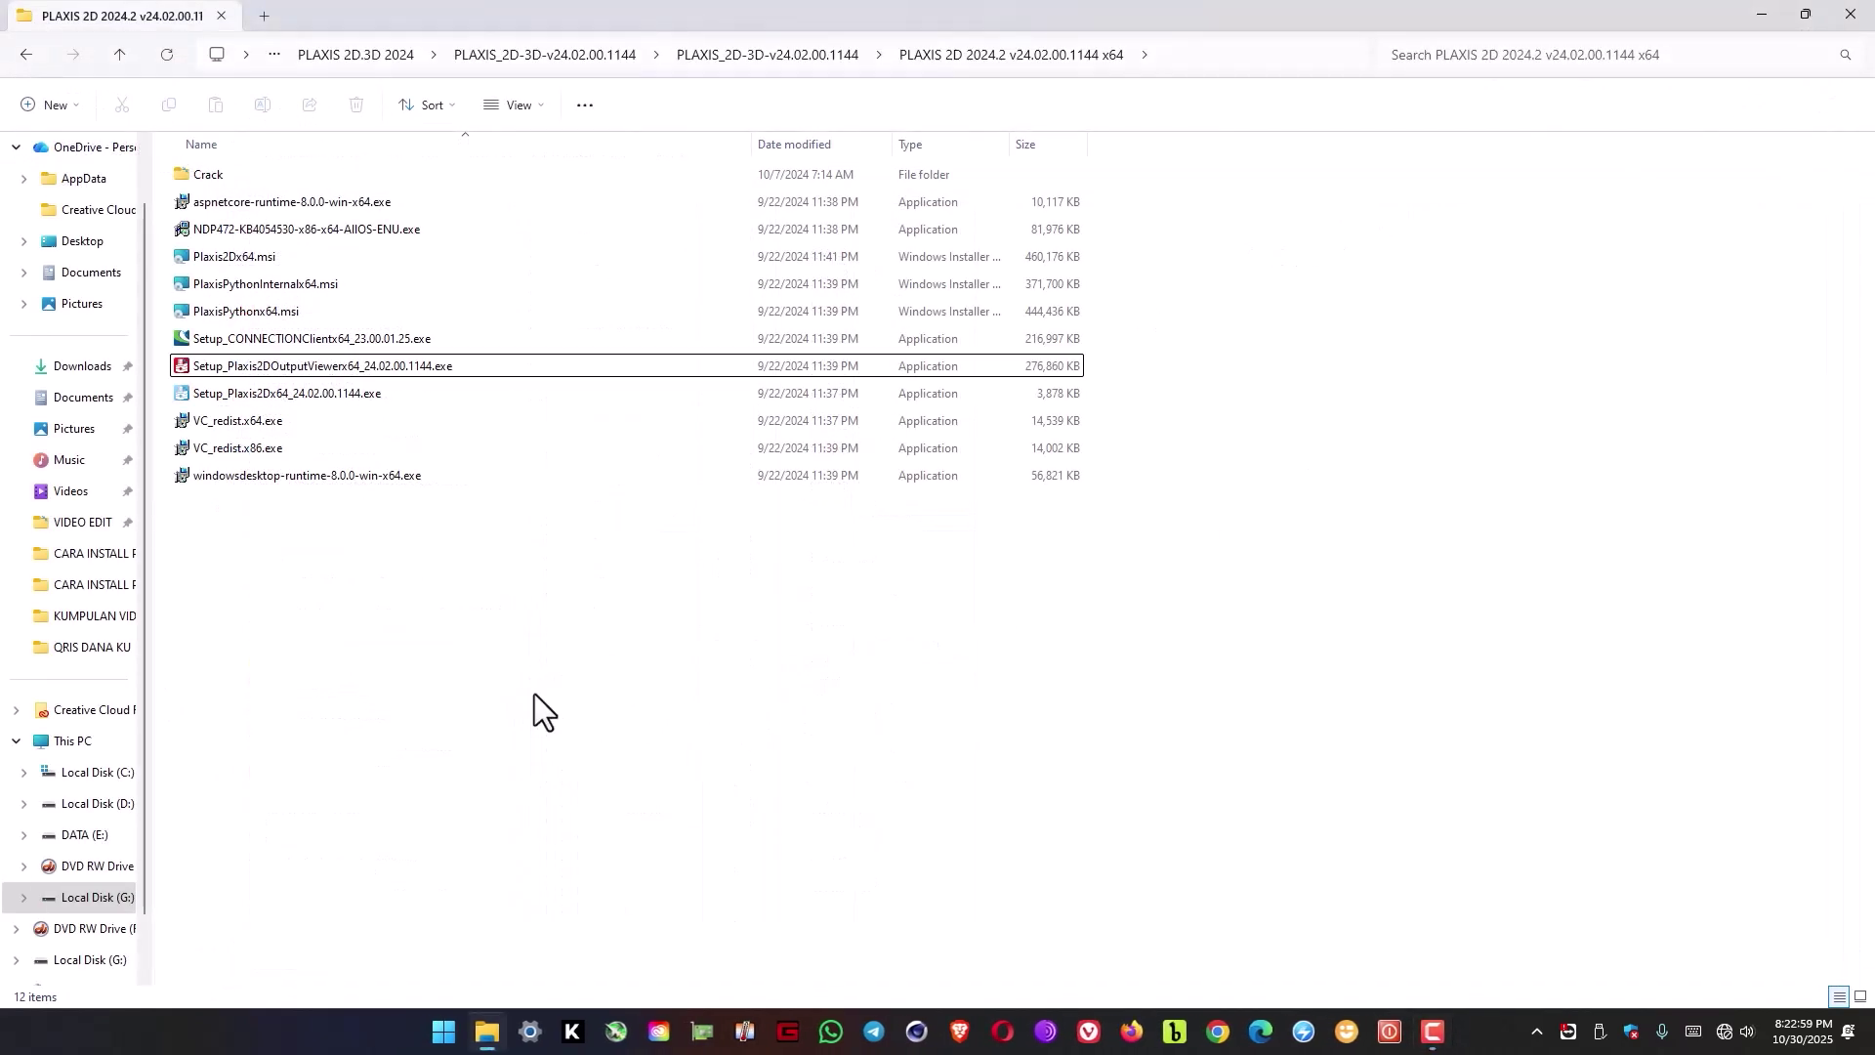
double_click(205, 172)
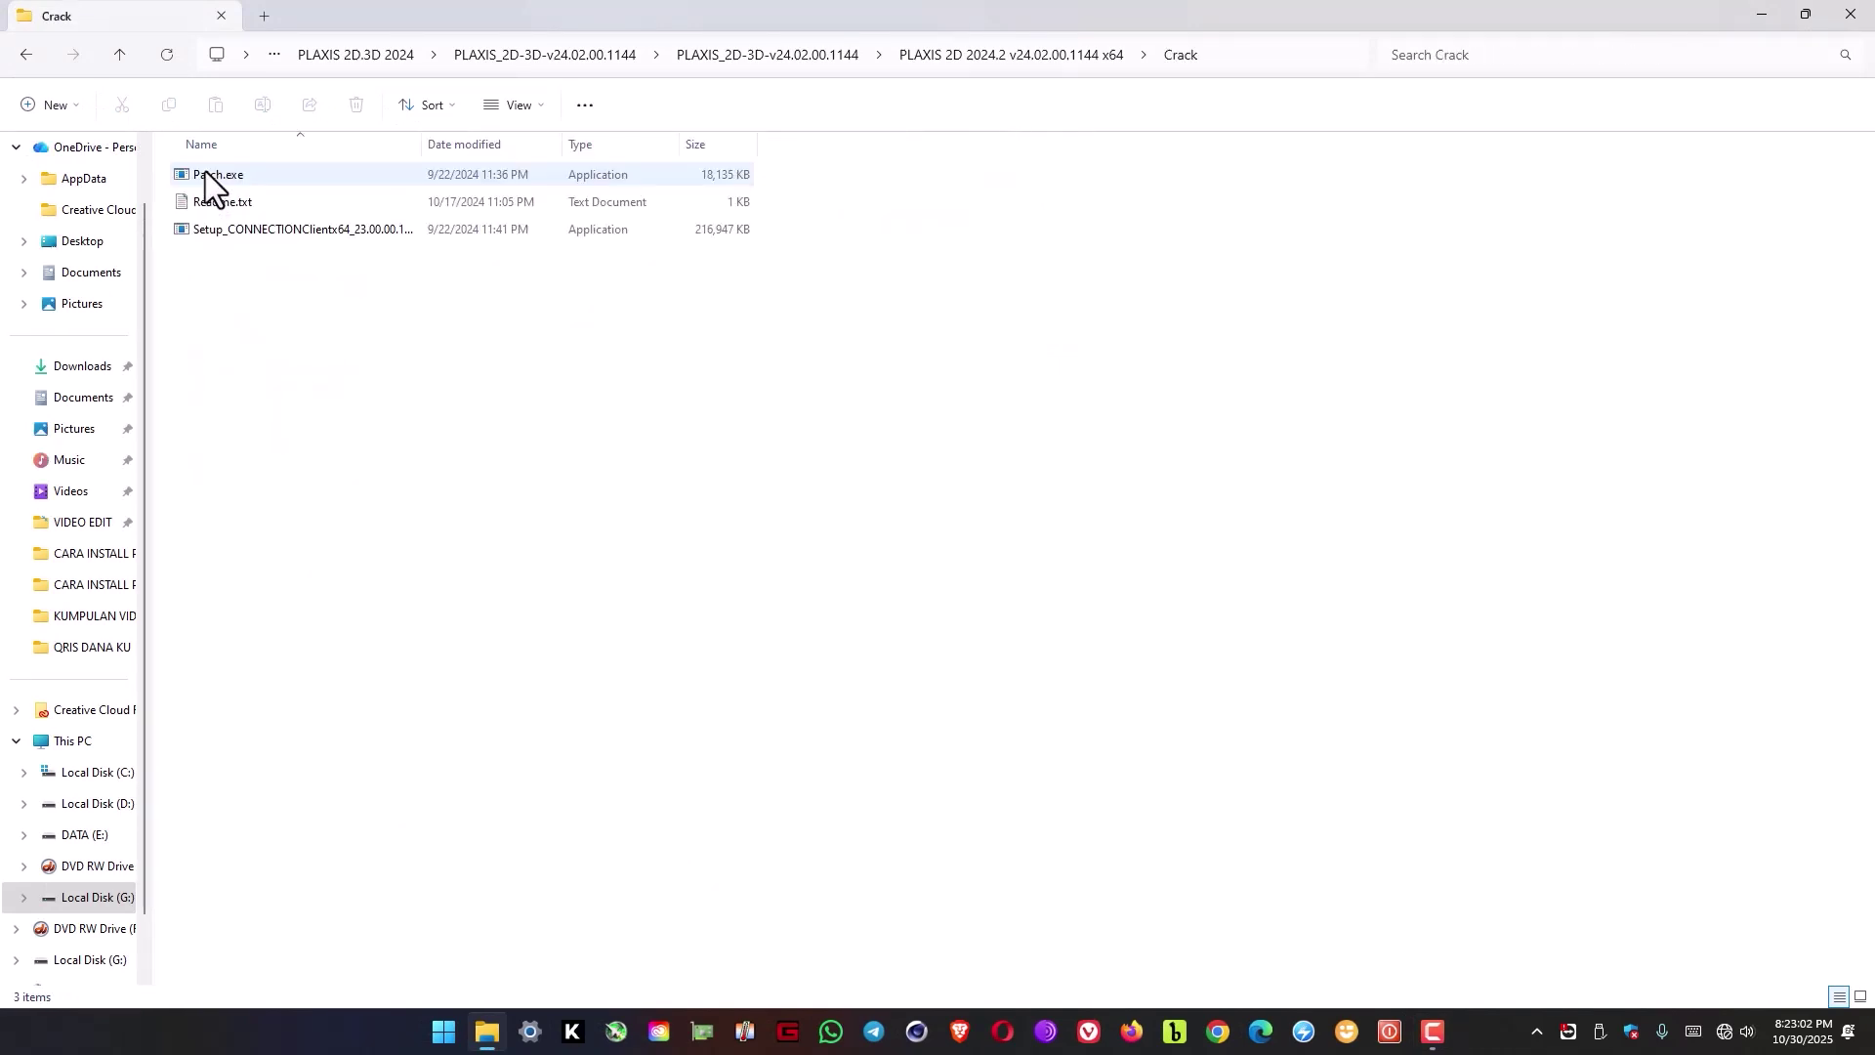
left_click(269, 225)
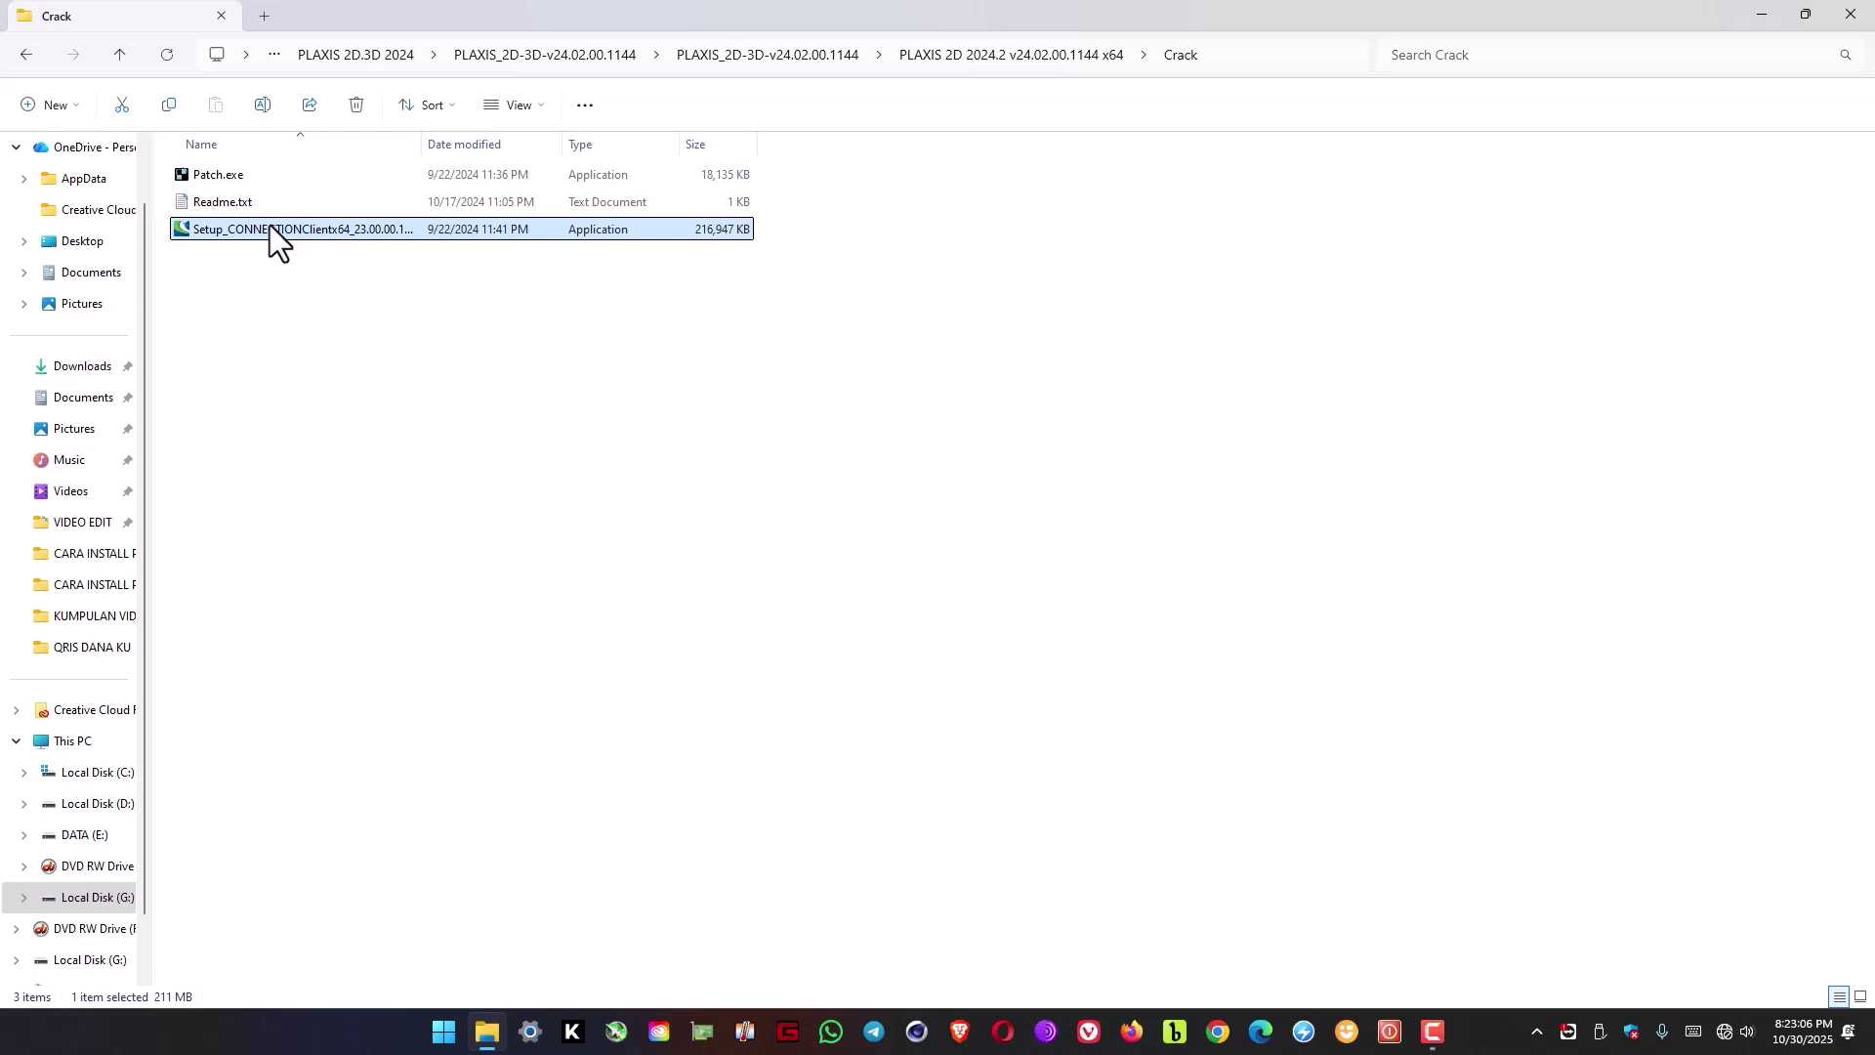
right_click(269, 225)
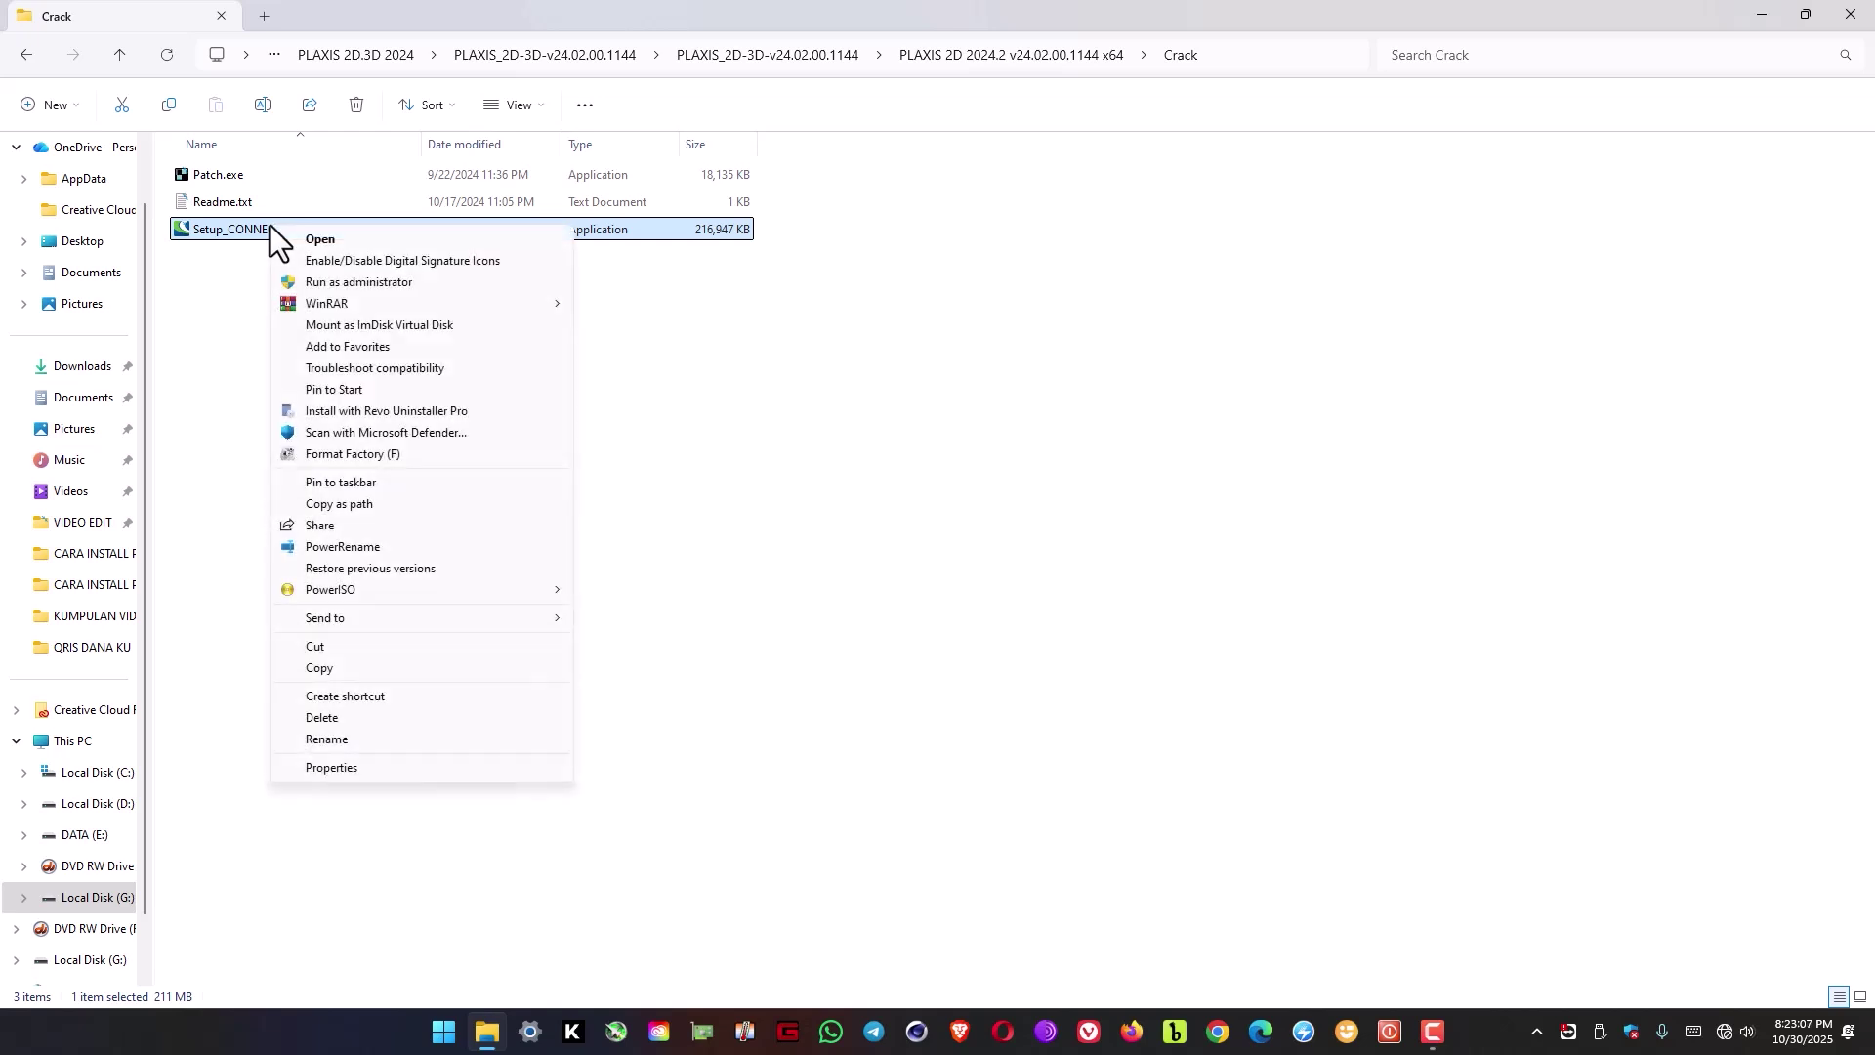
left_click(377, 285)
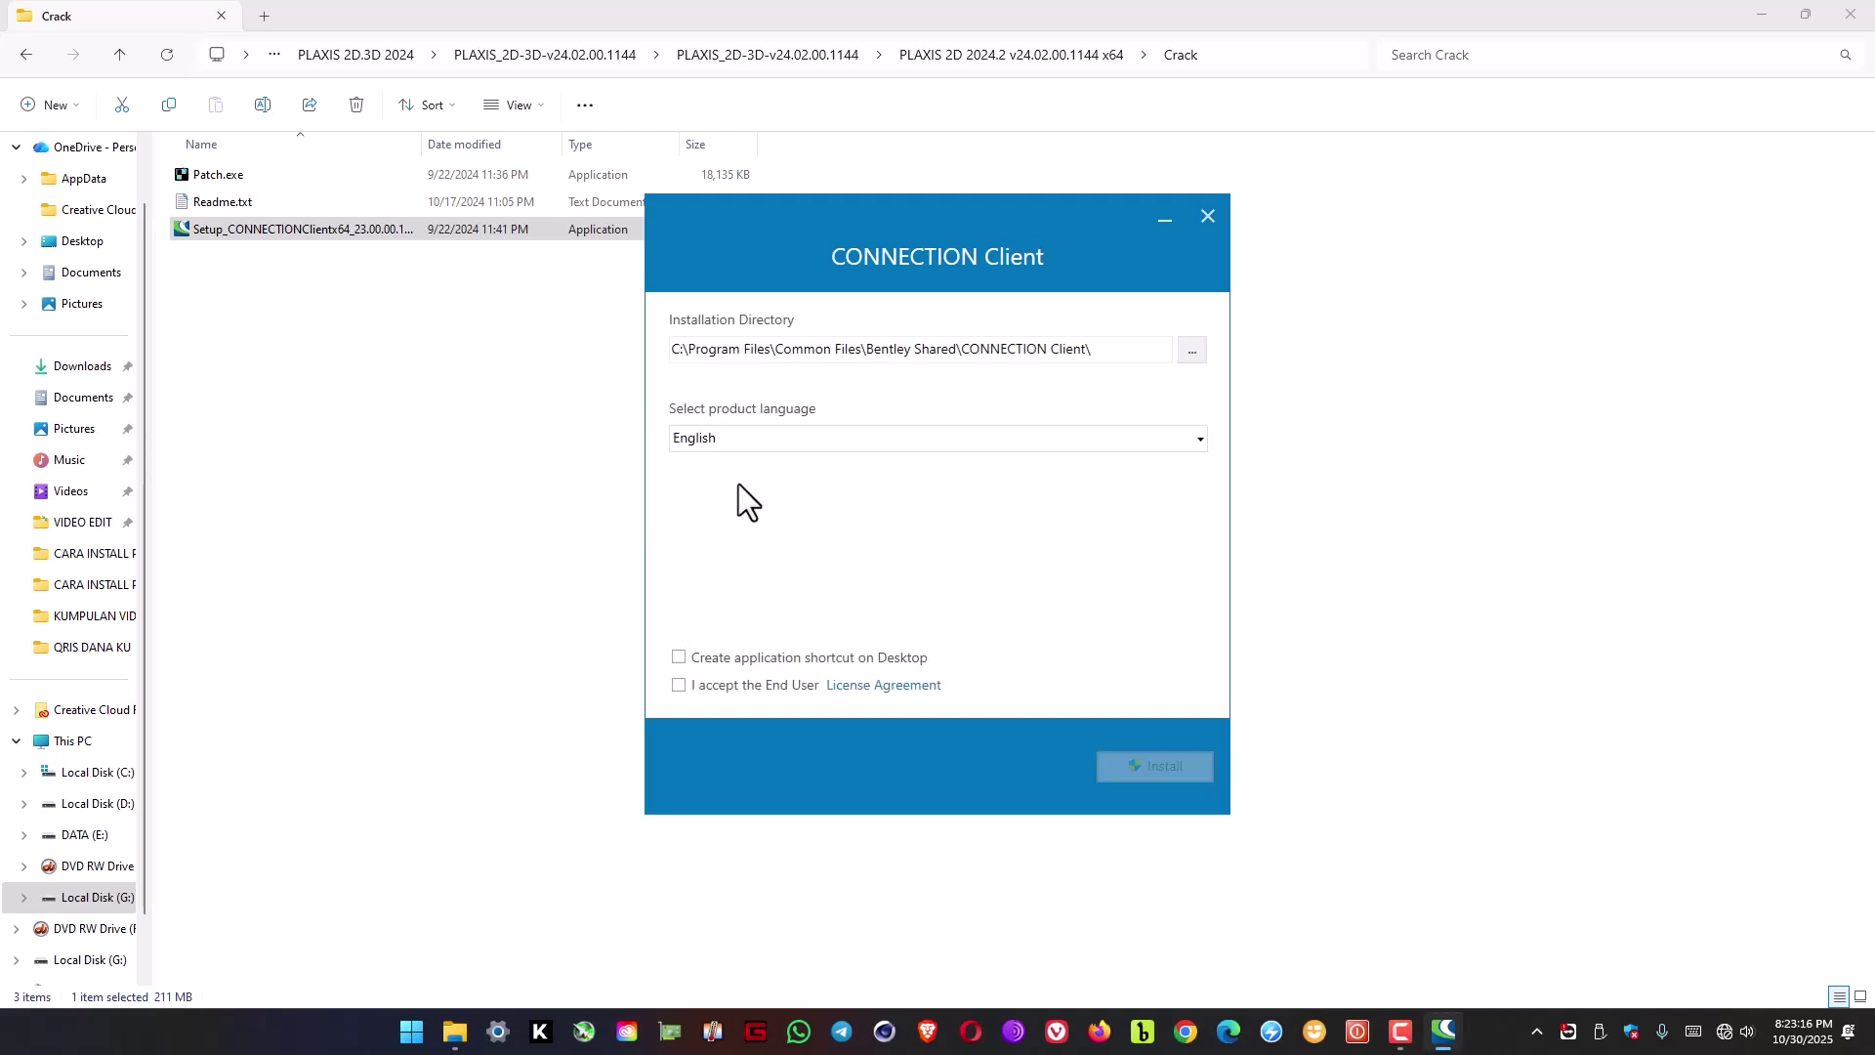
left_click(679, 685)
left_click(1177, 768)
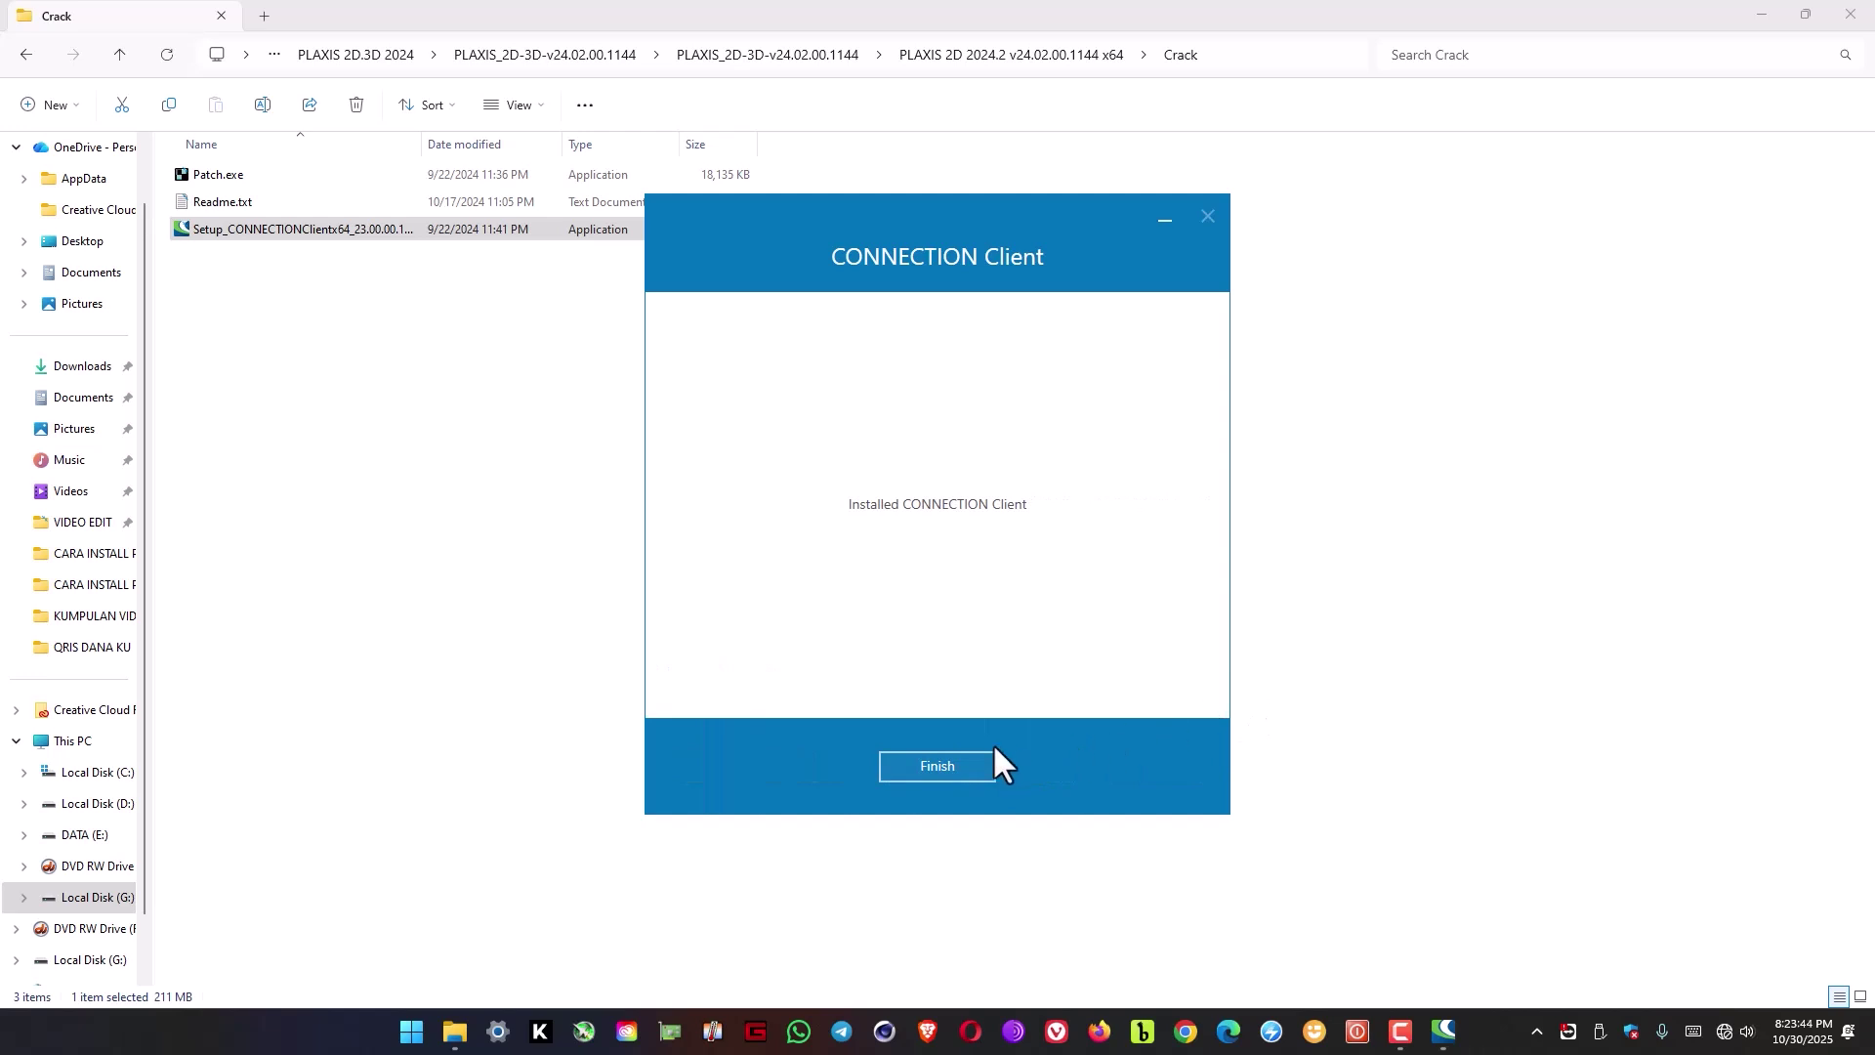
left_click(956, 766)
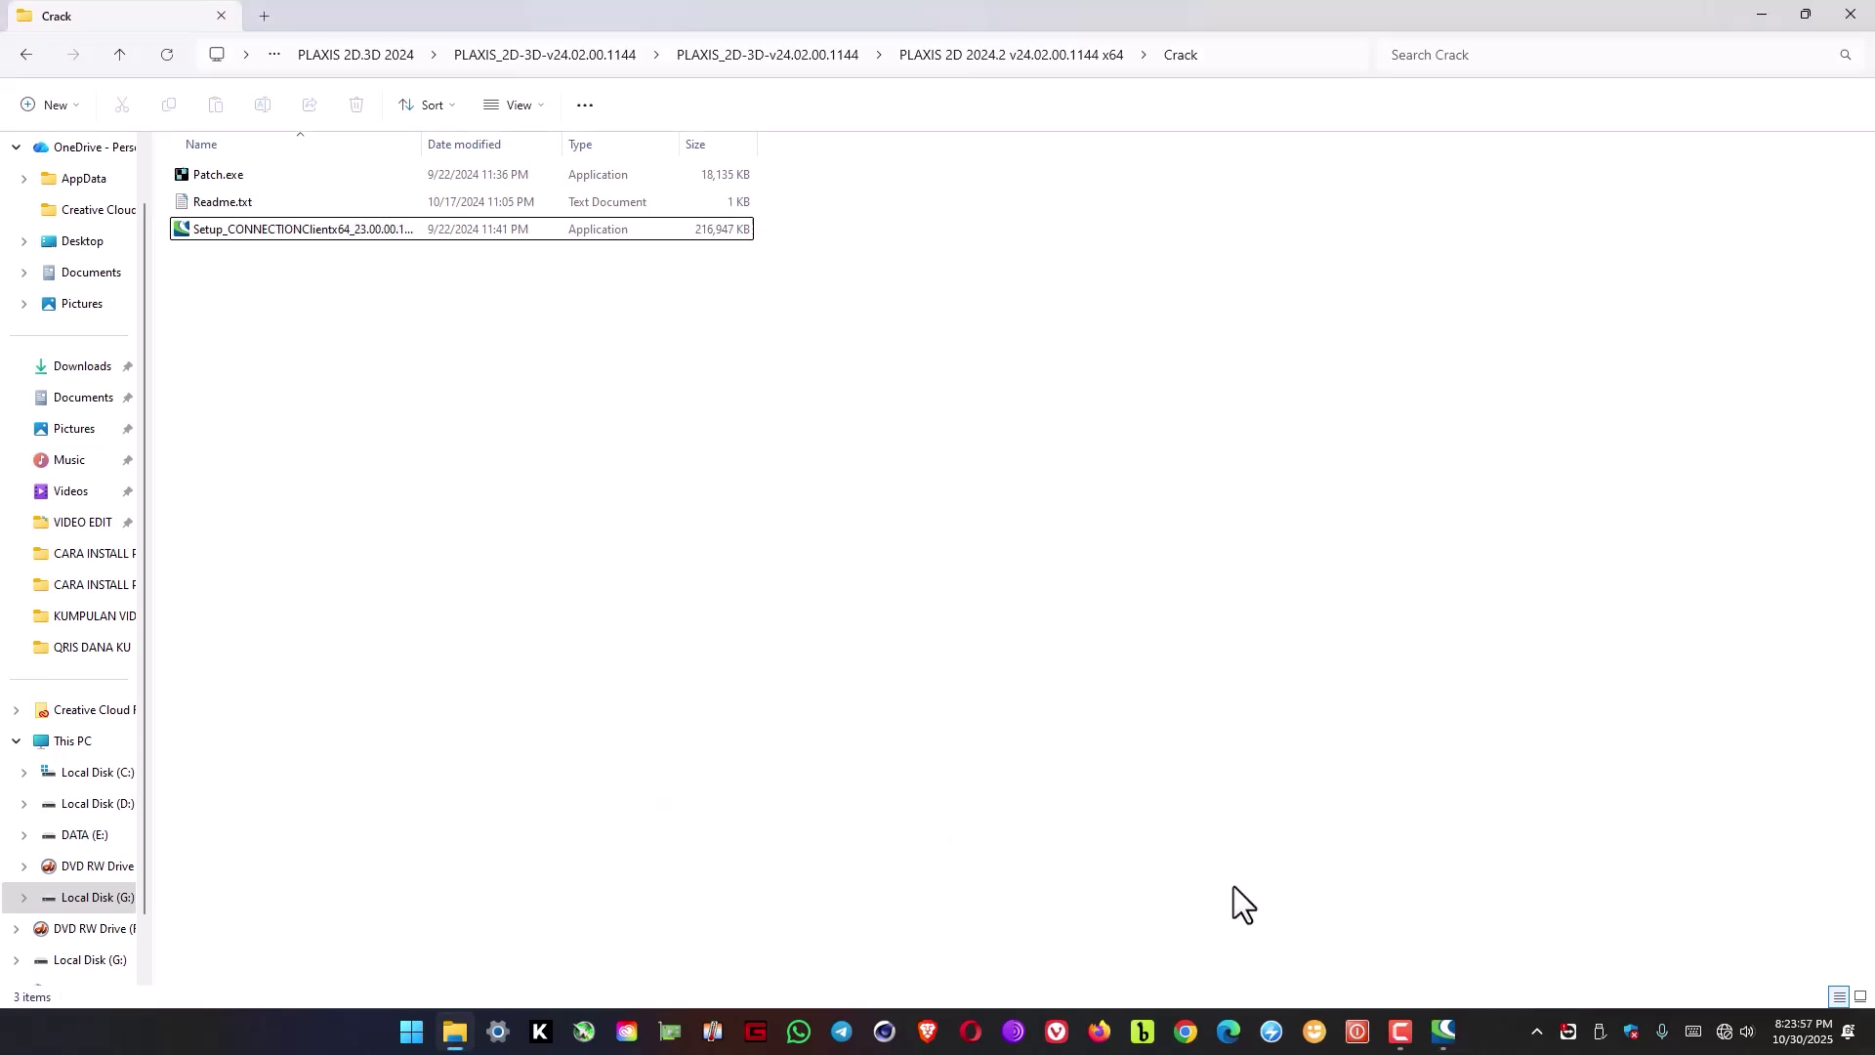
Bring up the running CONNECTION Client window and close it.
left_click(1445, 1034)
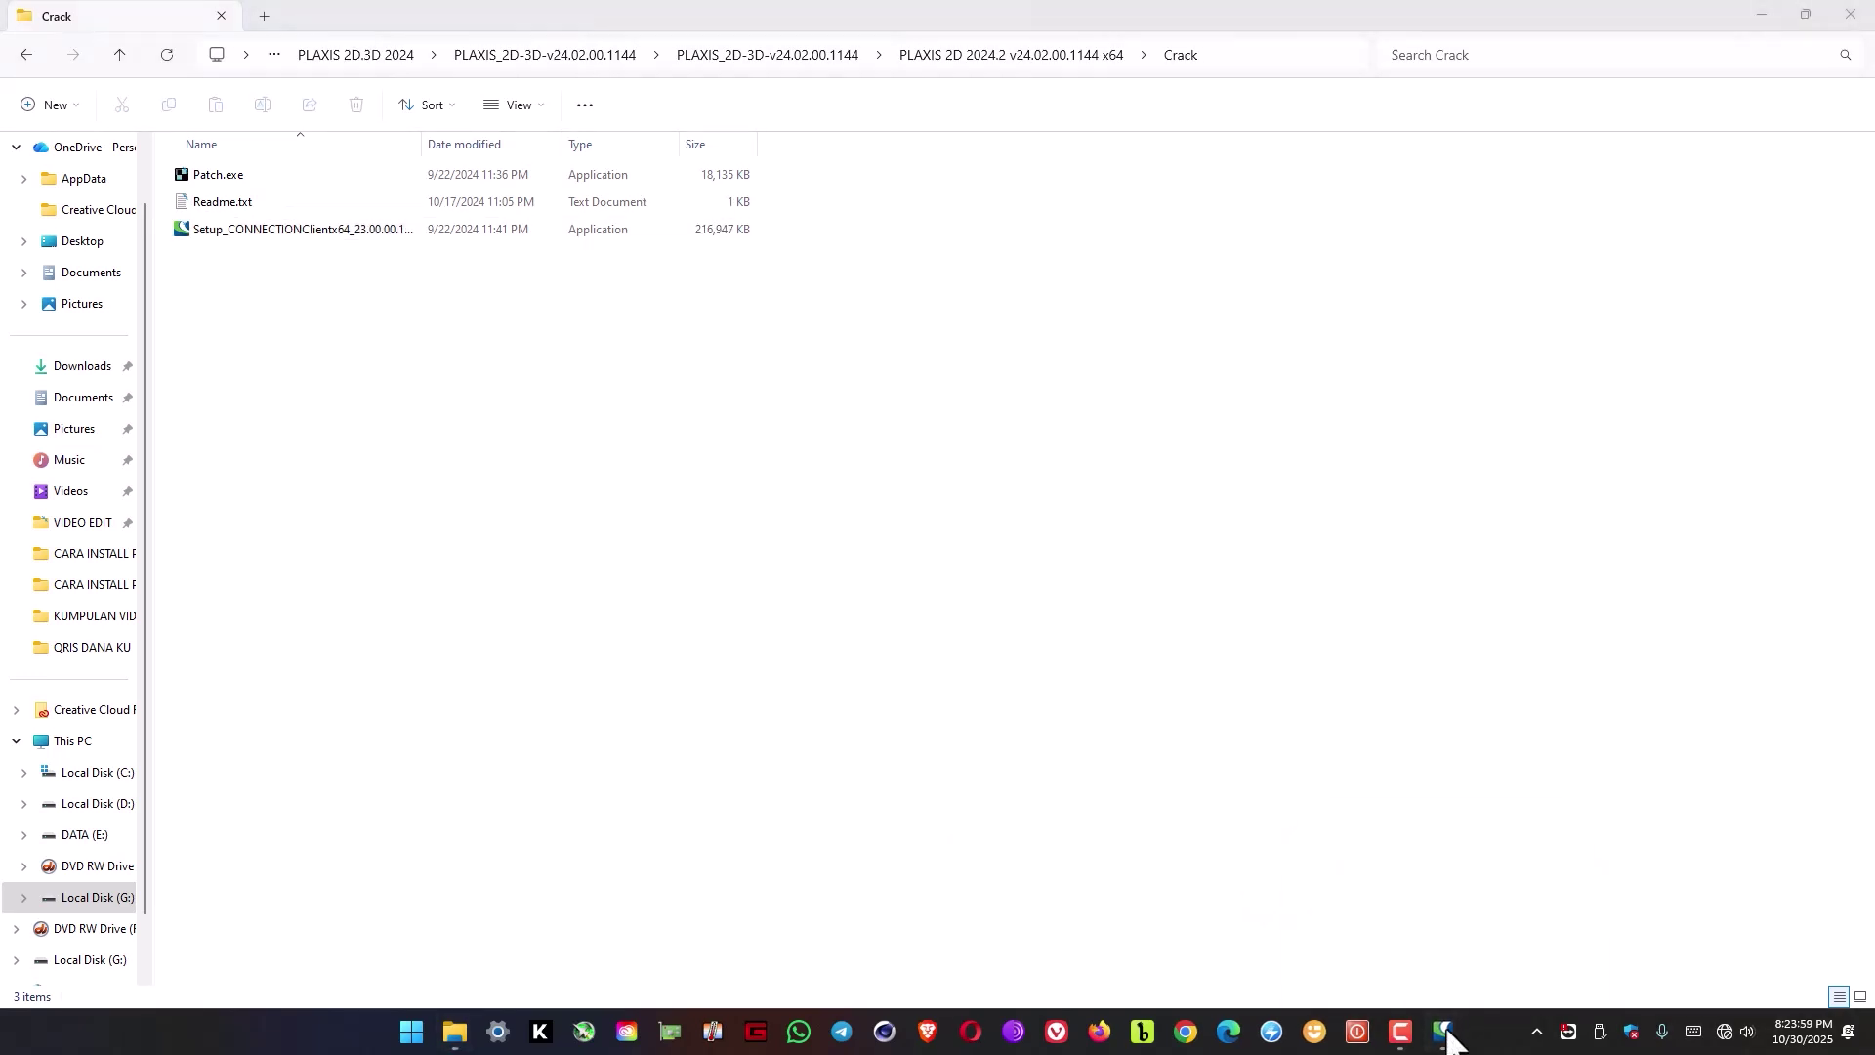
mouse_move(1448, 1037)
left_click(1482, 913)
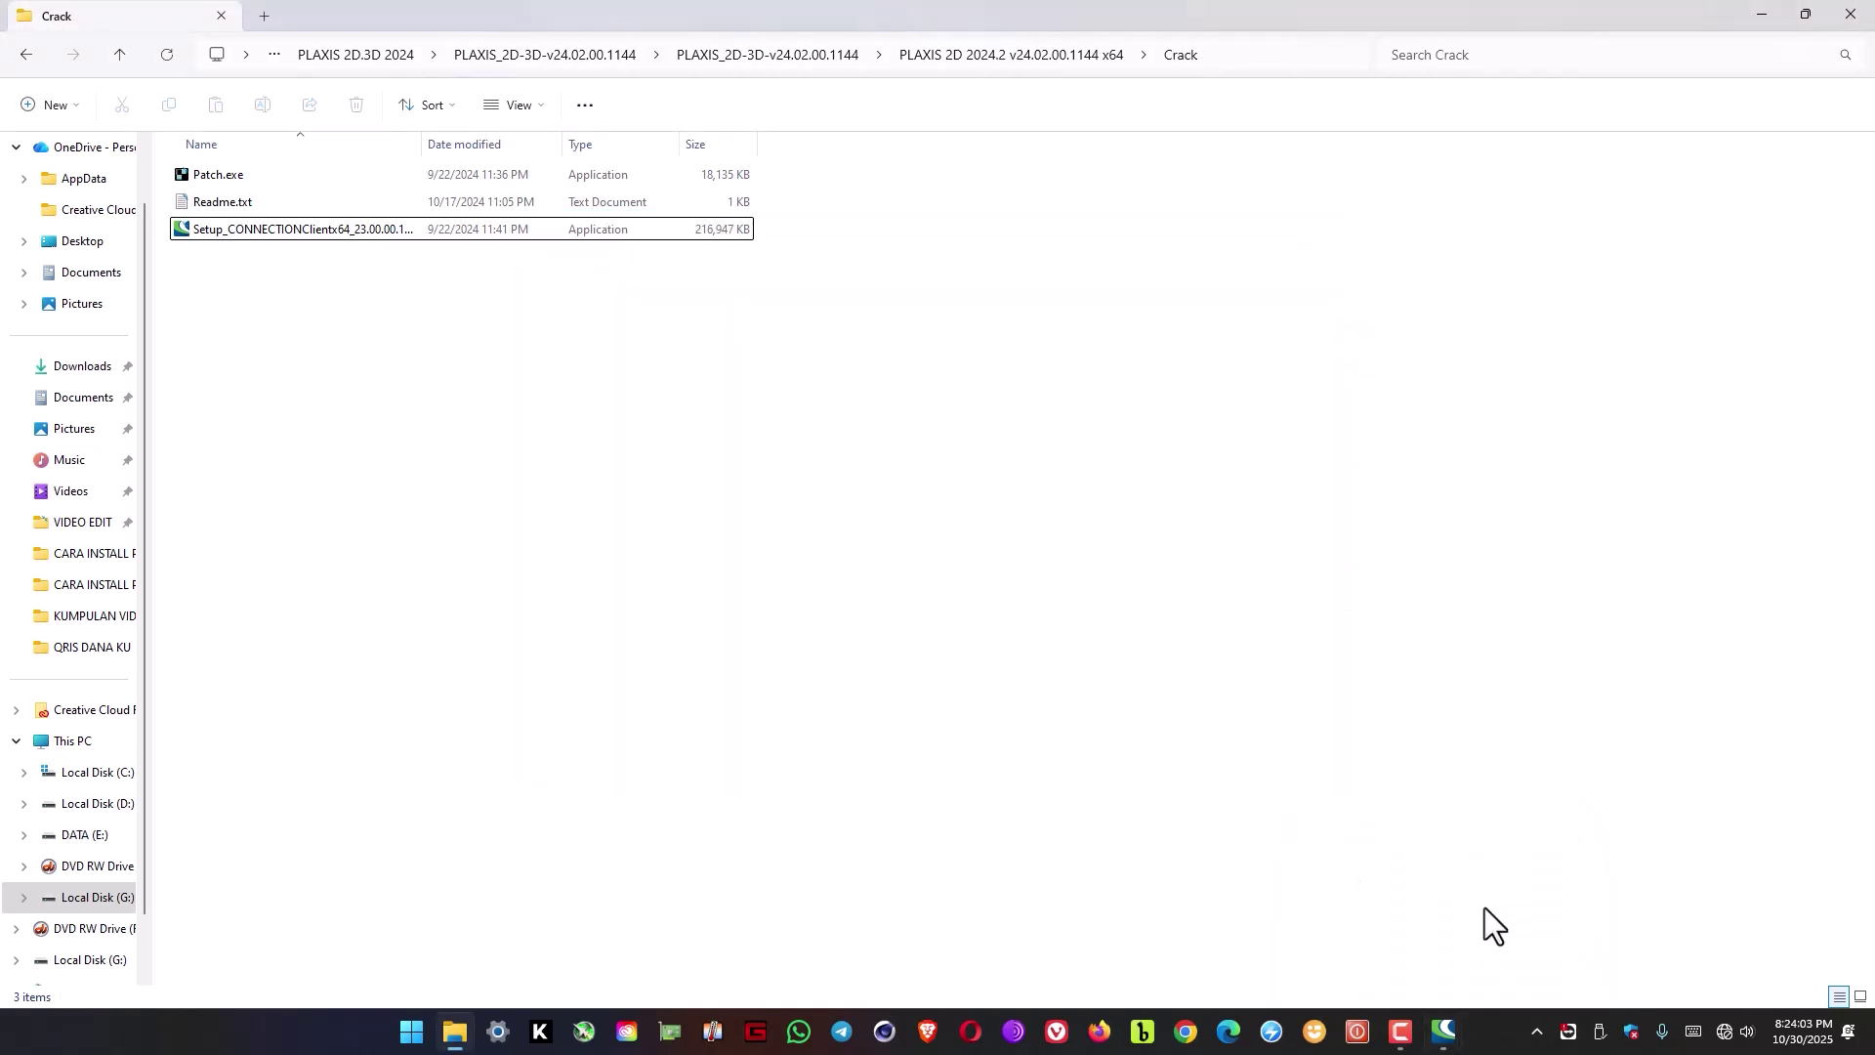
left_click(1445, 1032)
left_click(1842, 395)
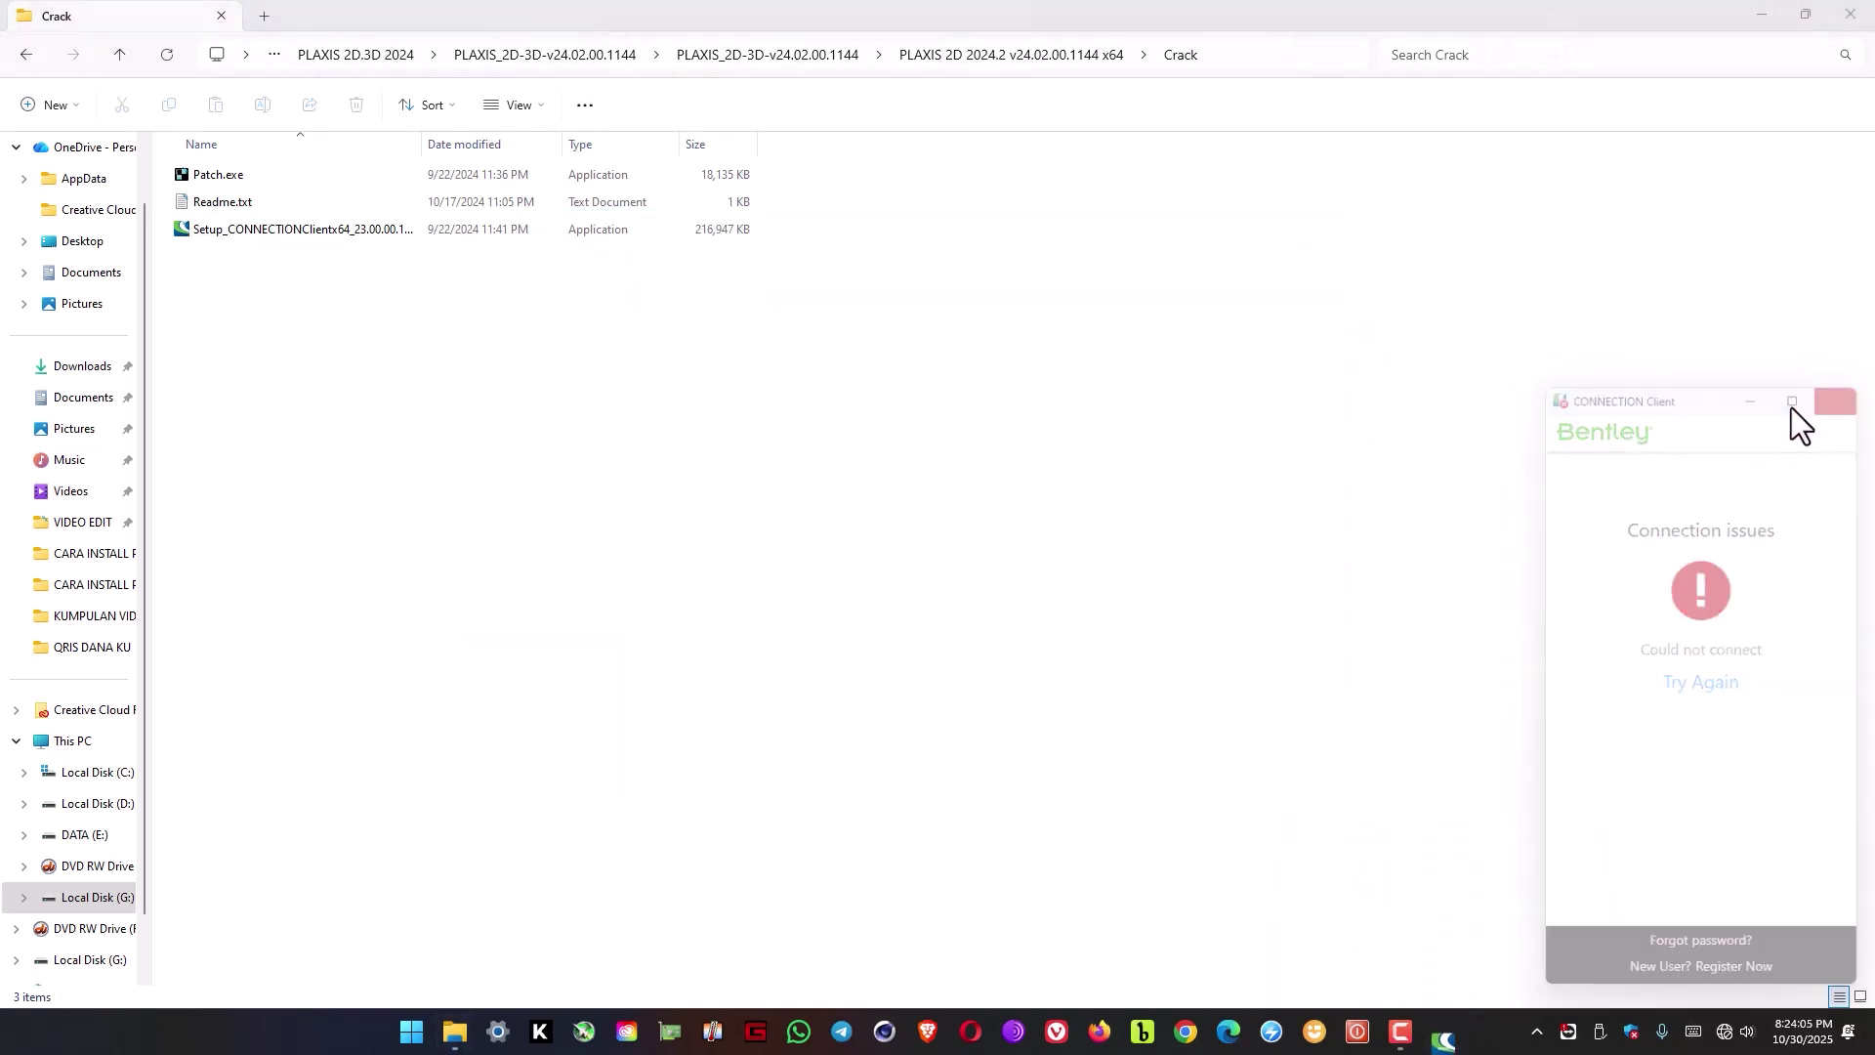
Copy Patch.exe from the Crack folder to the clipboard.
left_click(209, 177)
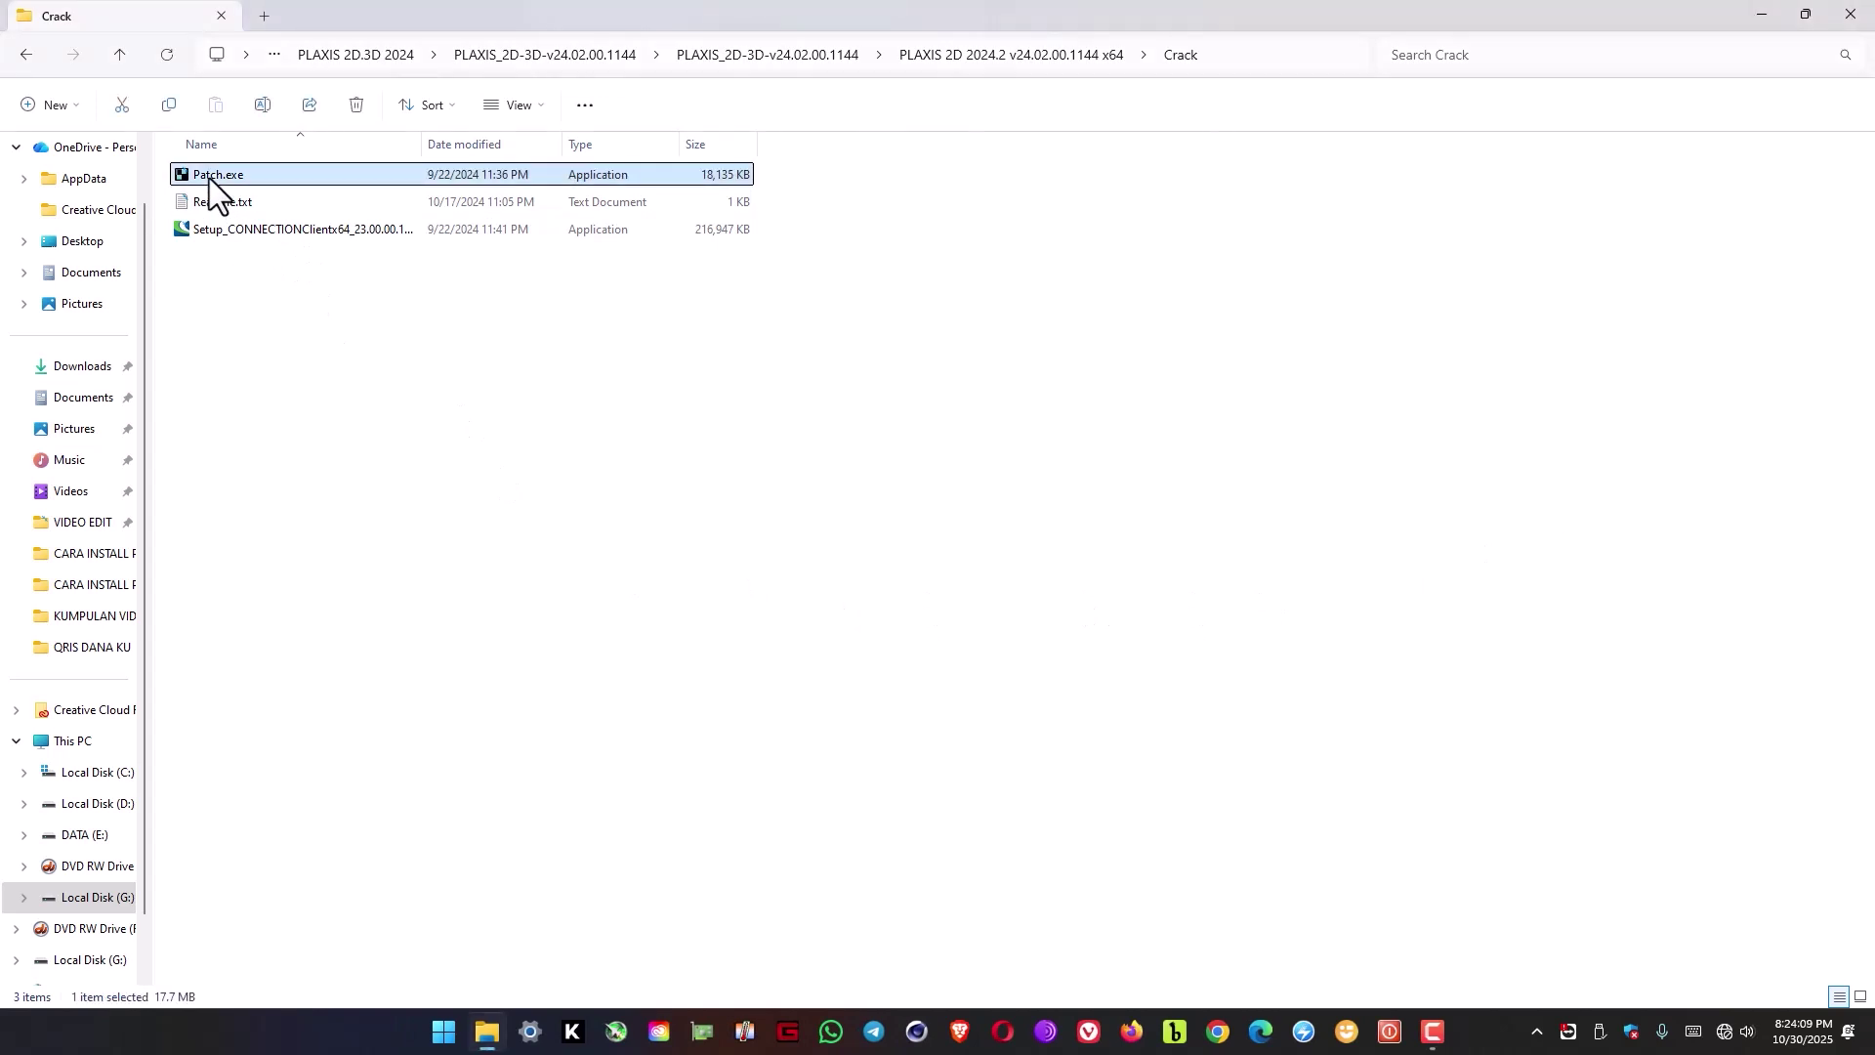
right_click(209, 178)
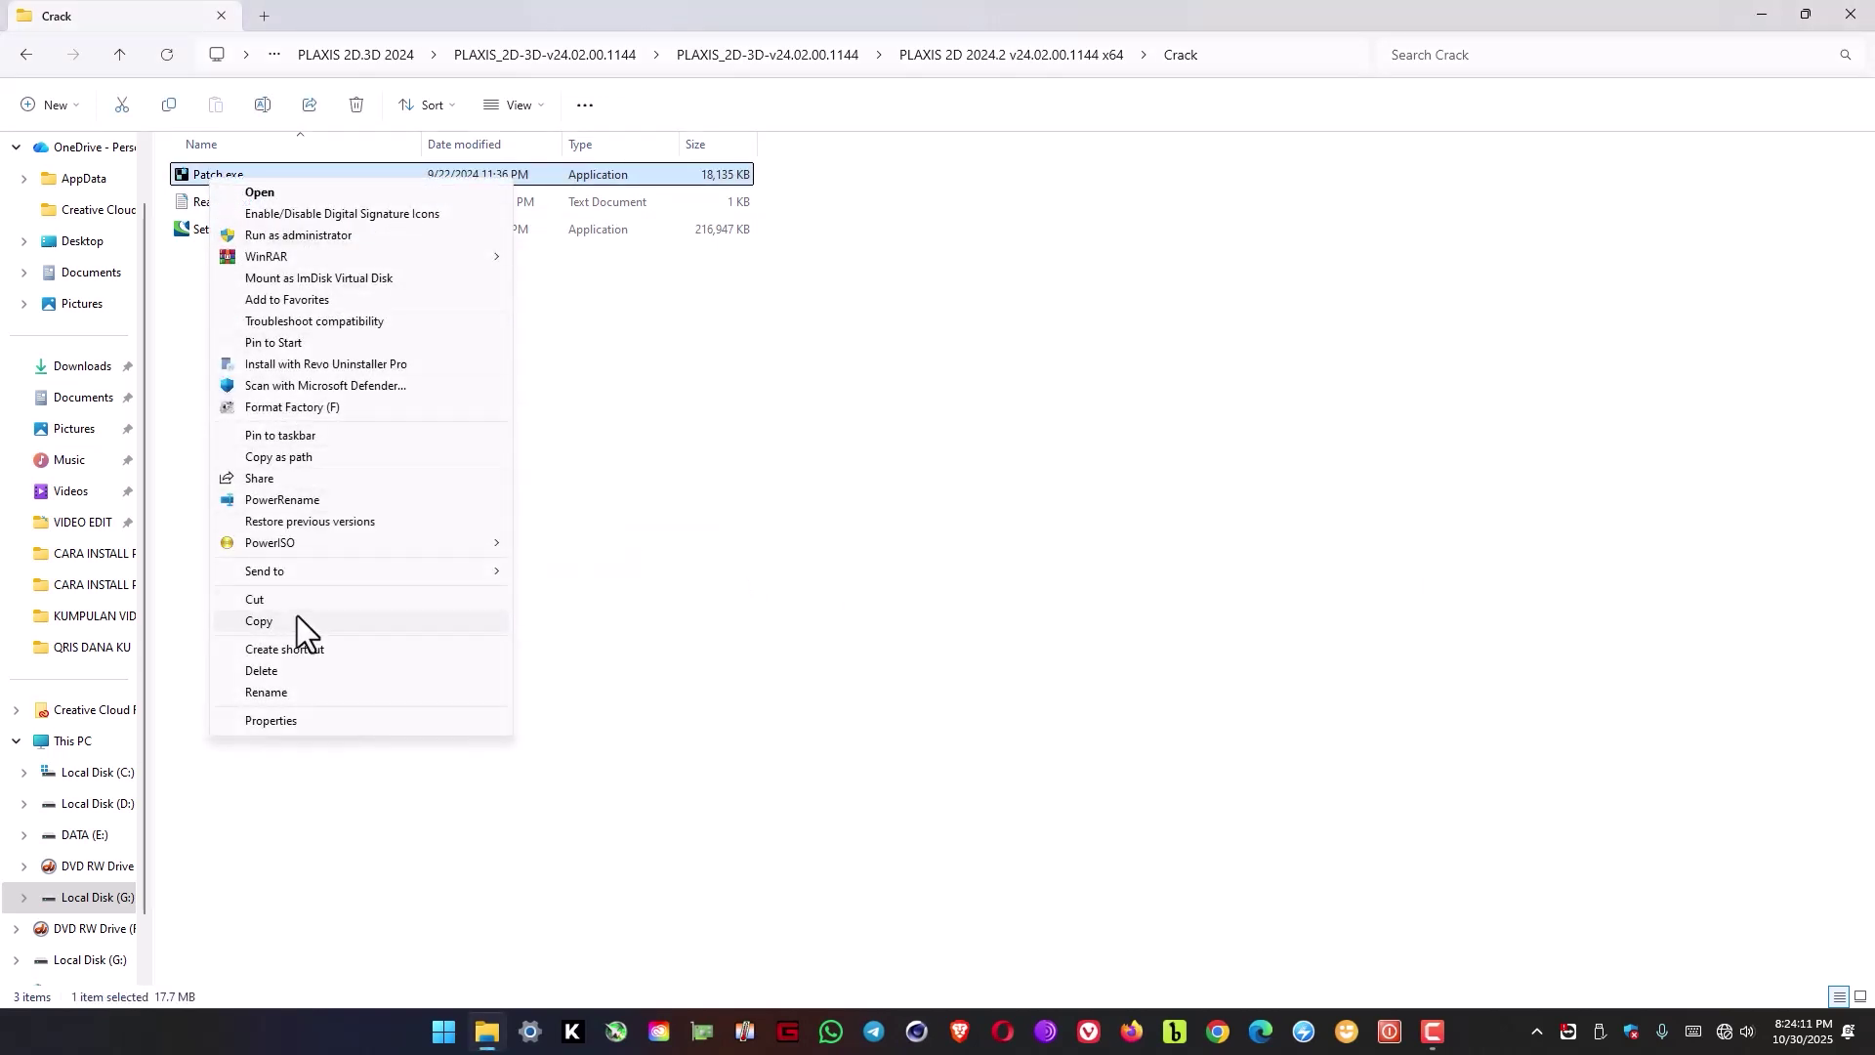
left_click(261, 623)
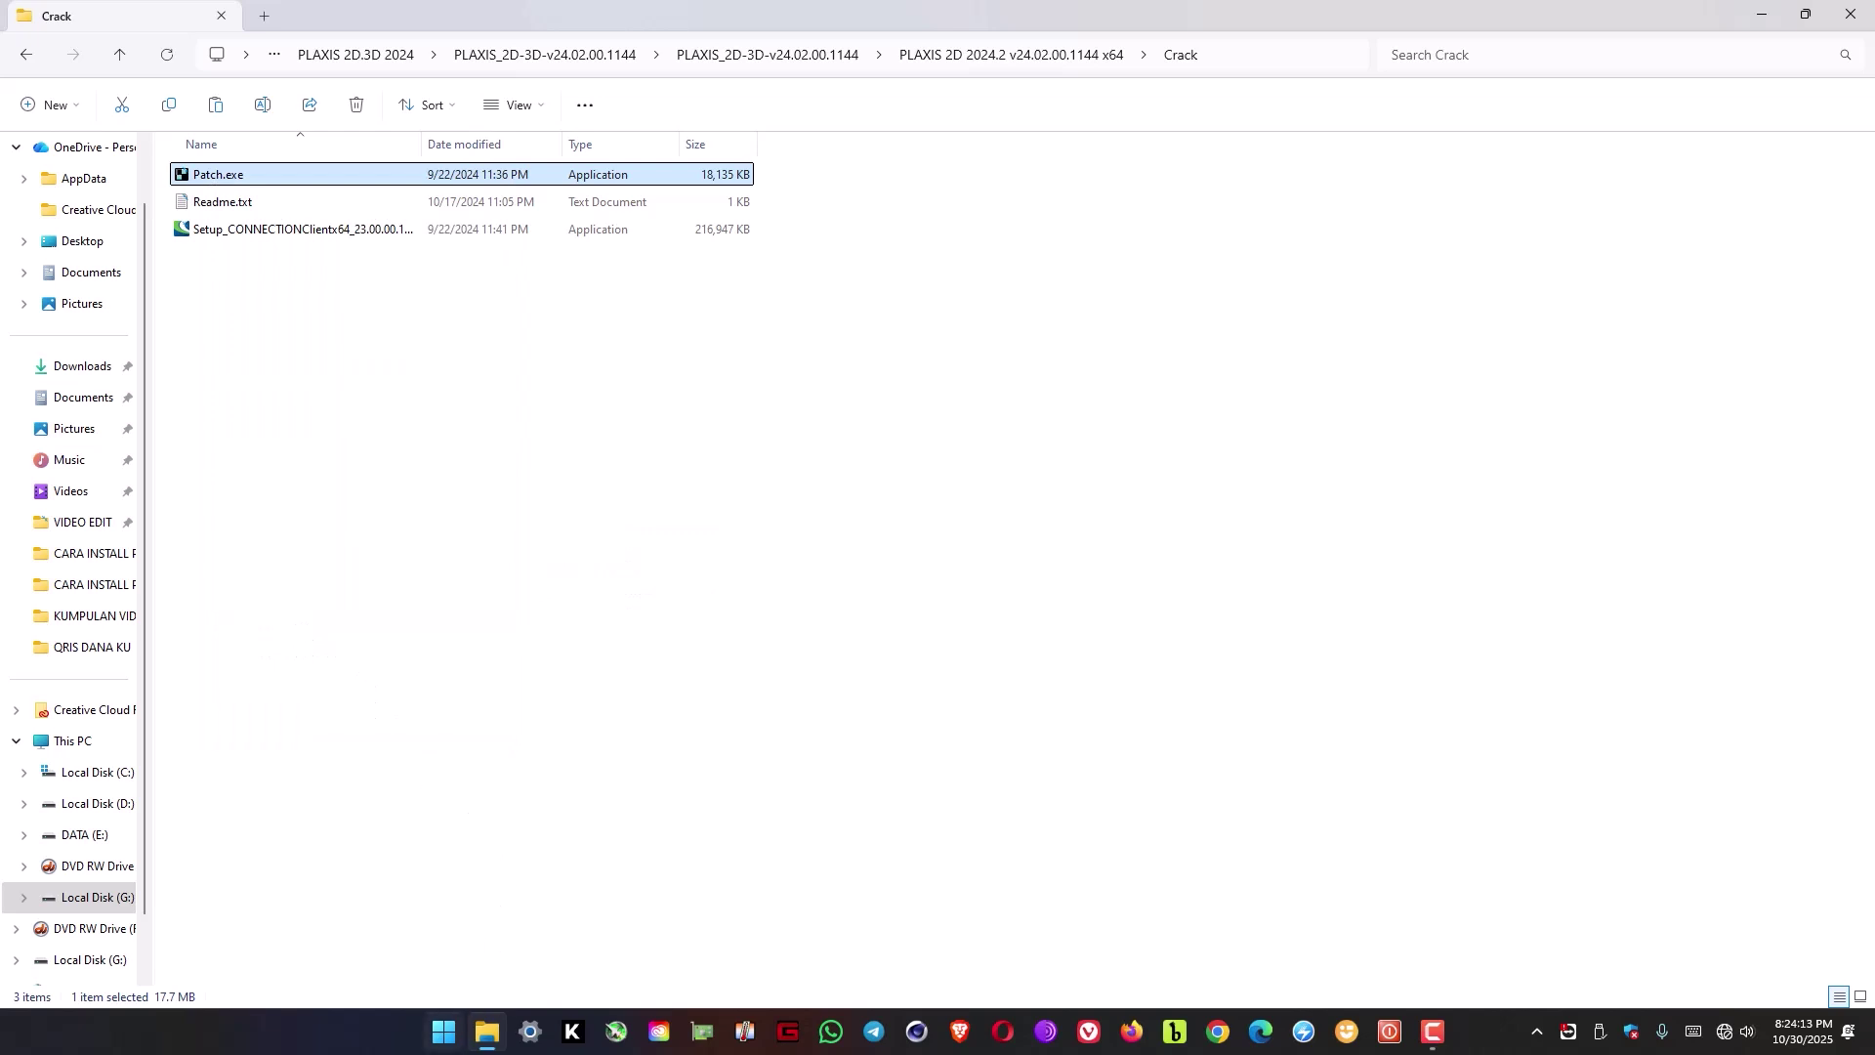
Search Windows for PLAXIS 2D 2024.2 Input and follow its shortcut's file location to the PLAXIS 2D 2024 program folder.
left_click(444, 1035)
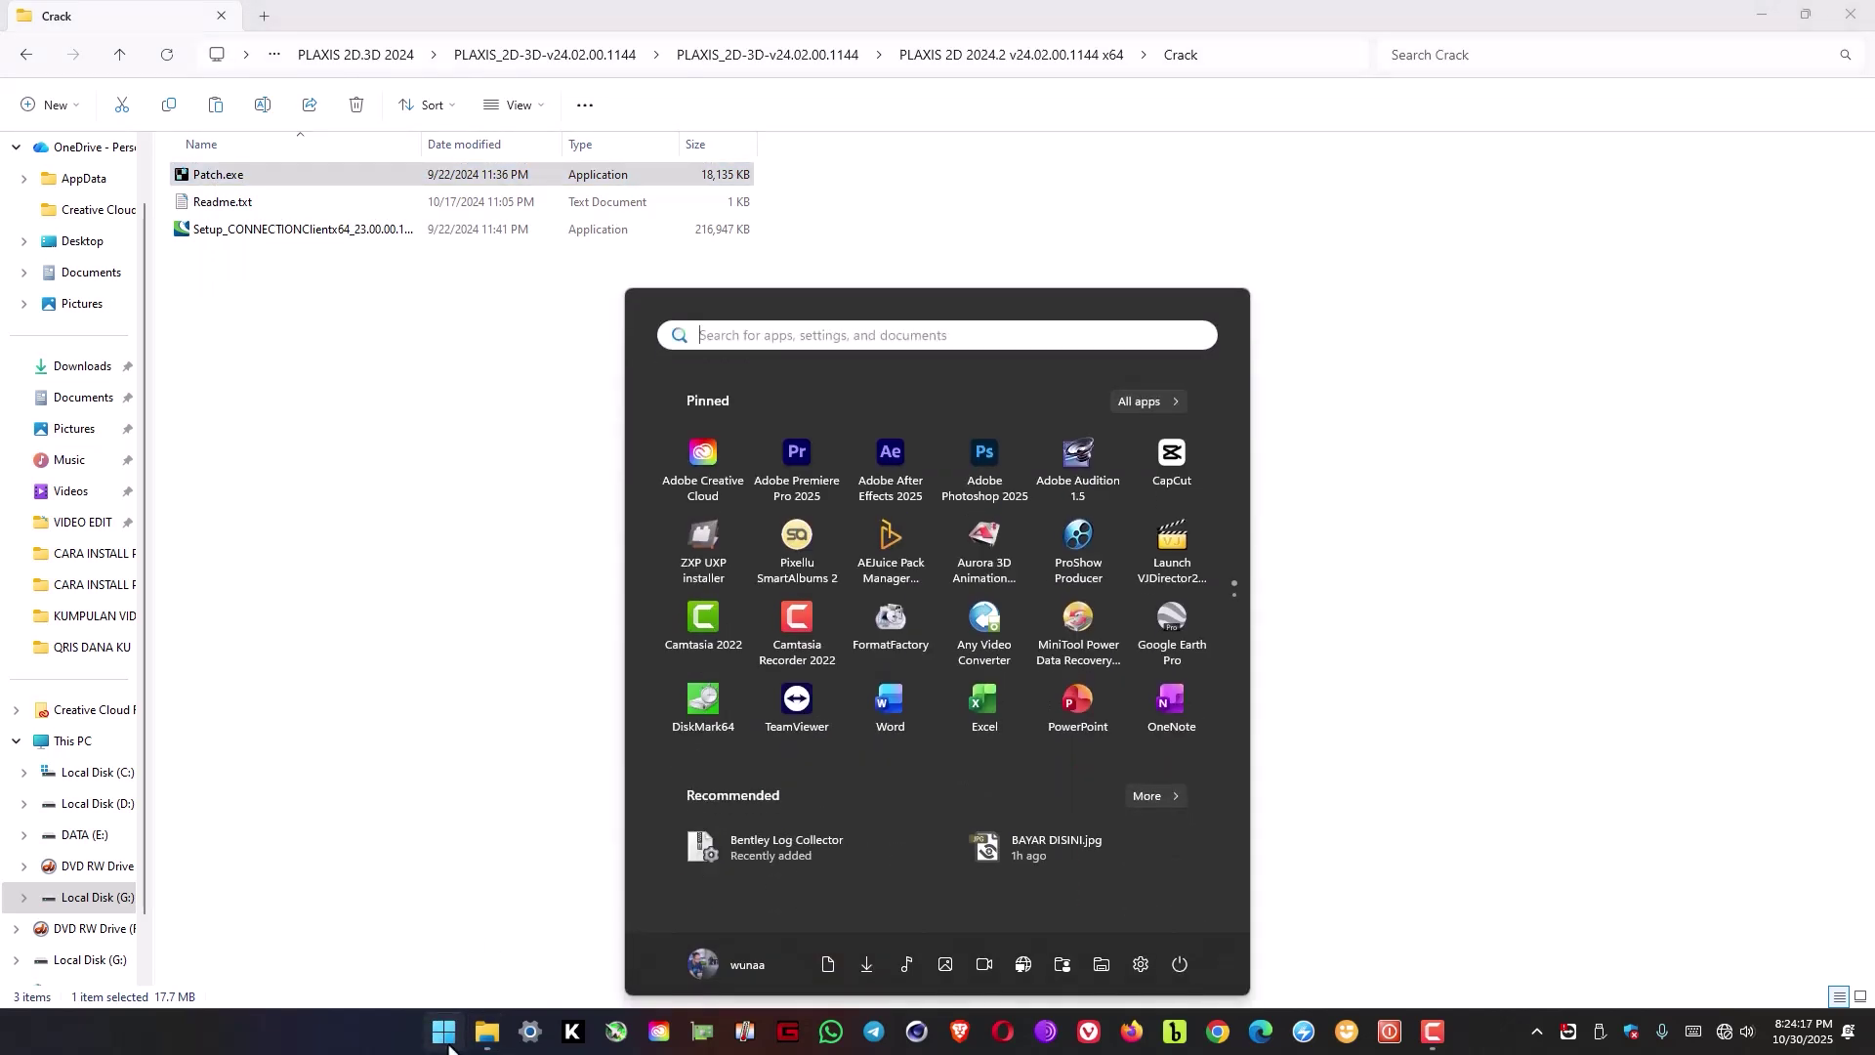
type("plaxi")
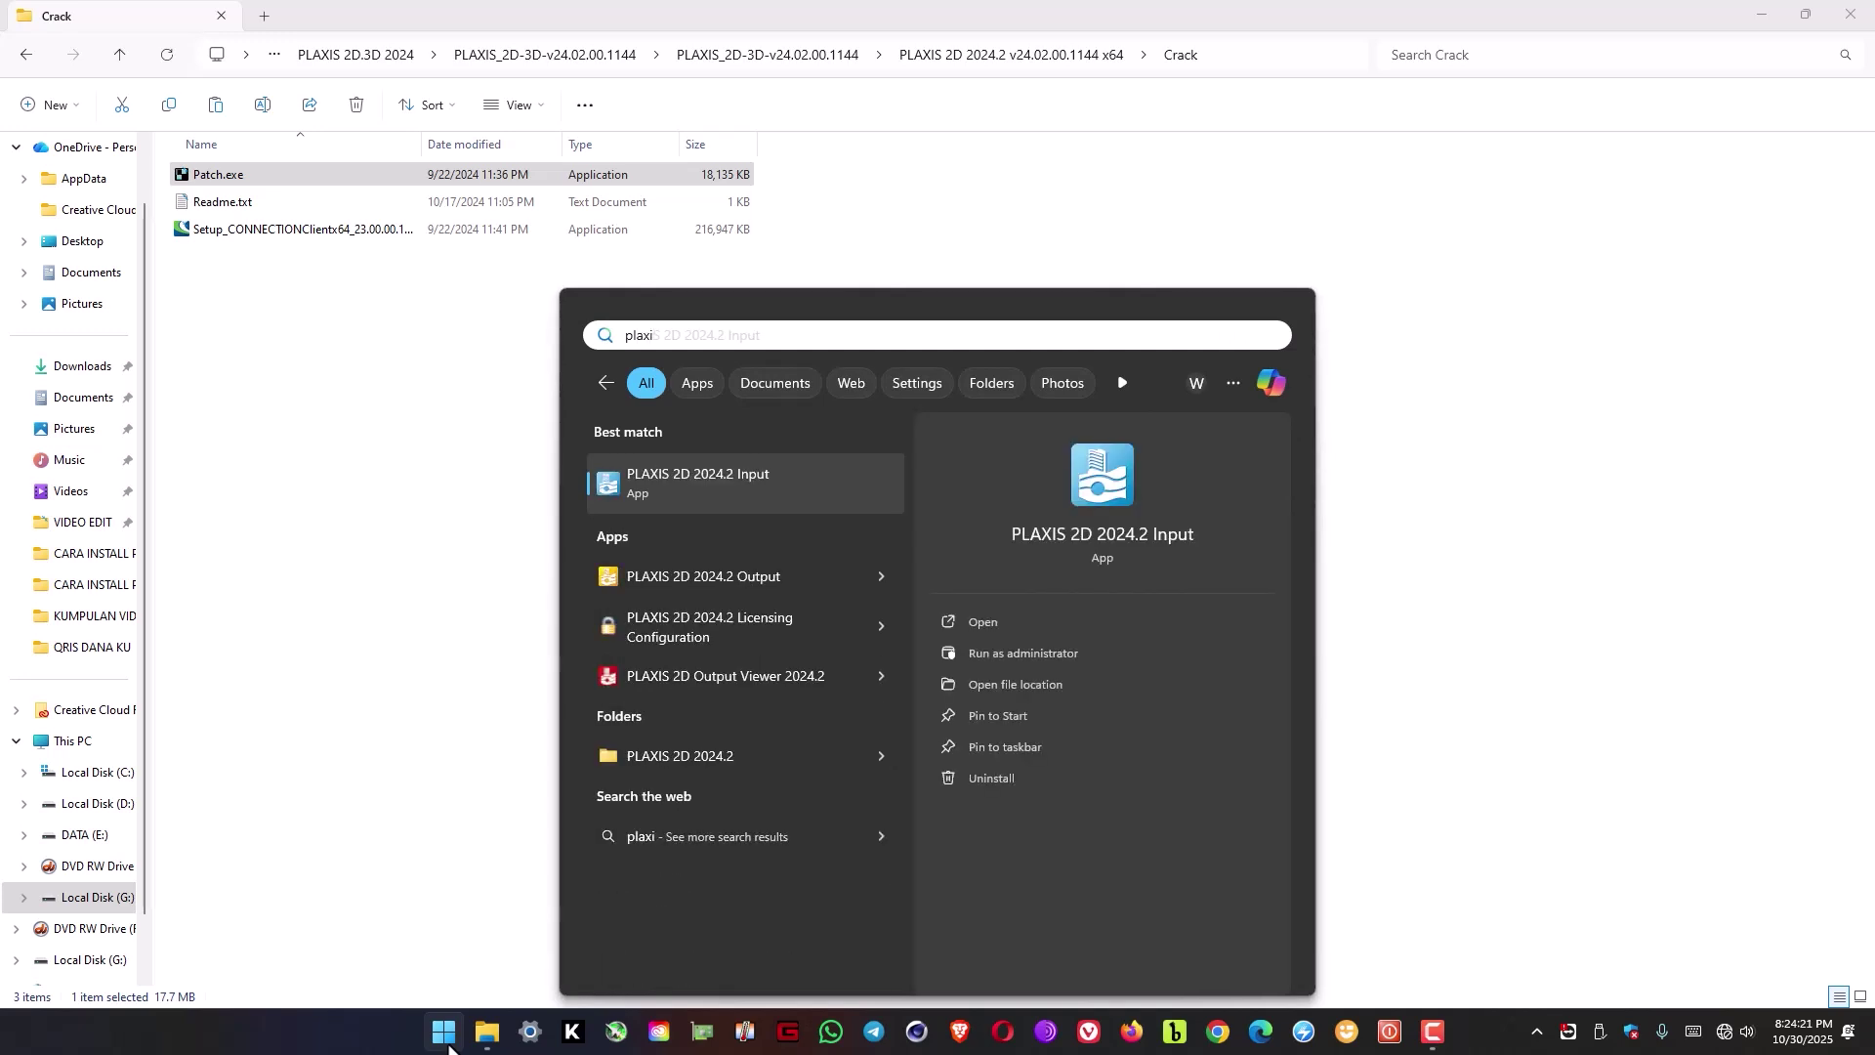
right_click(1082, 485)
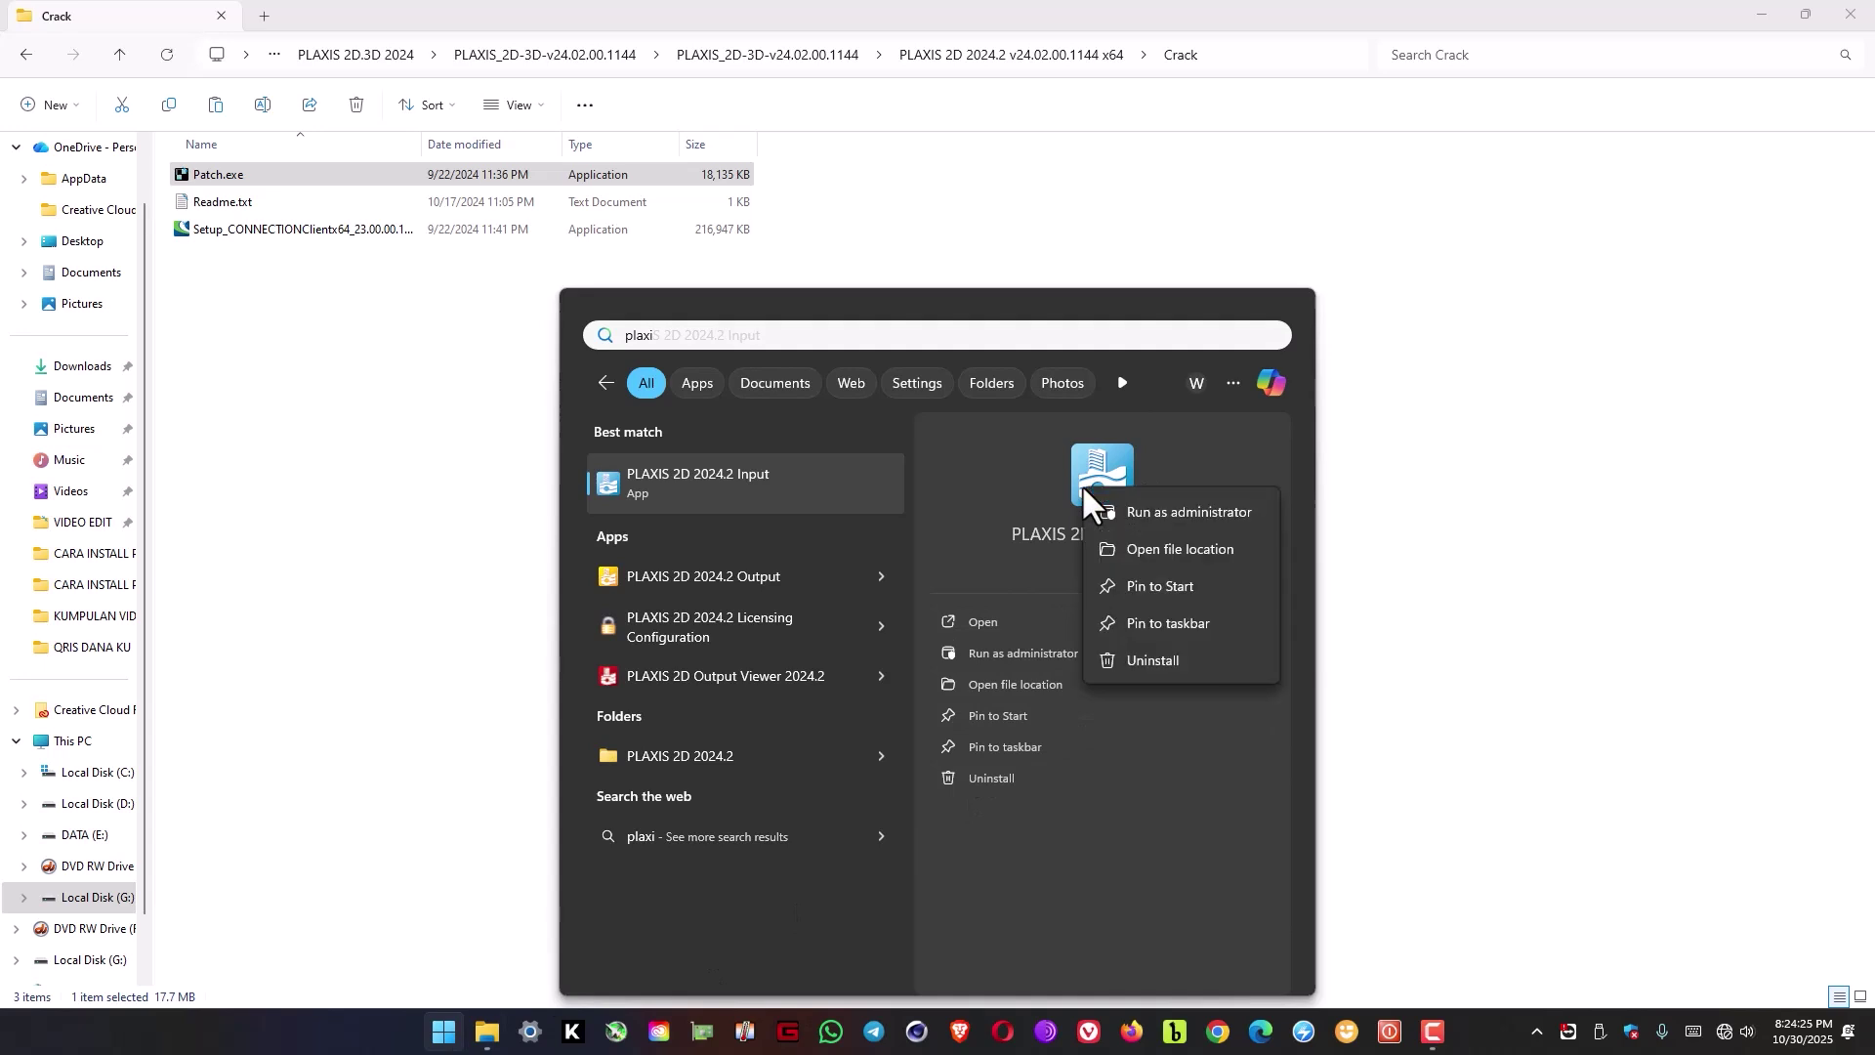
left_click(1203, 553)
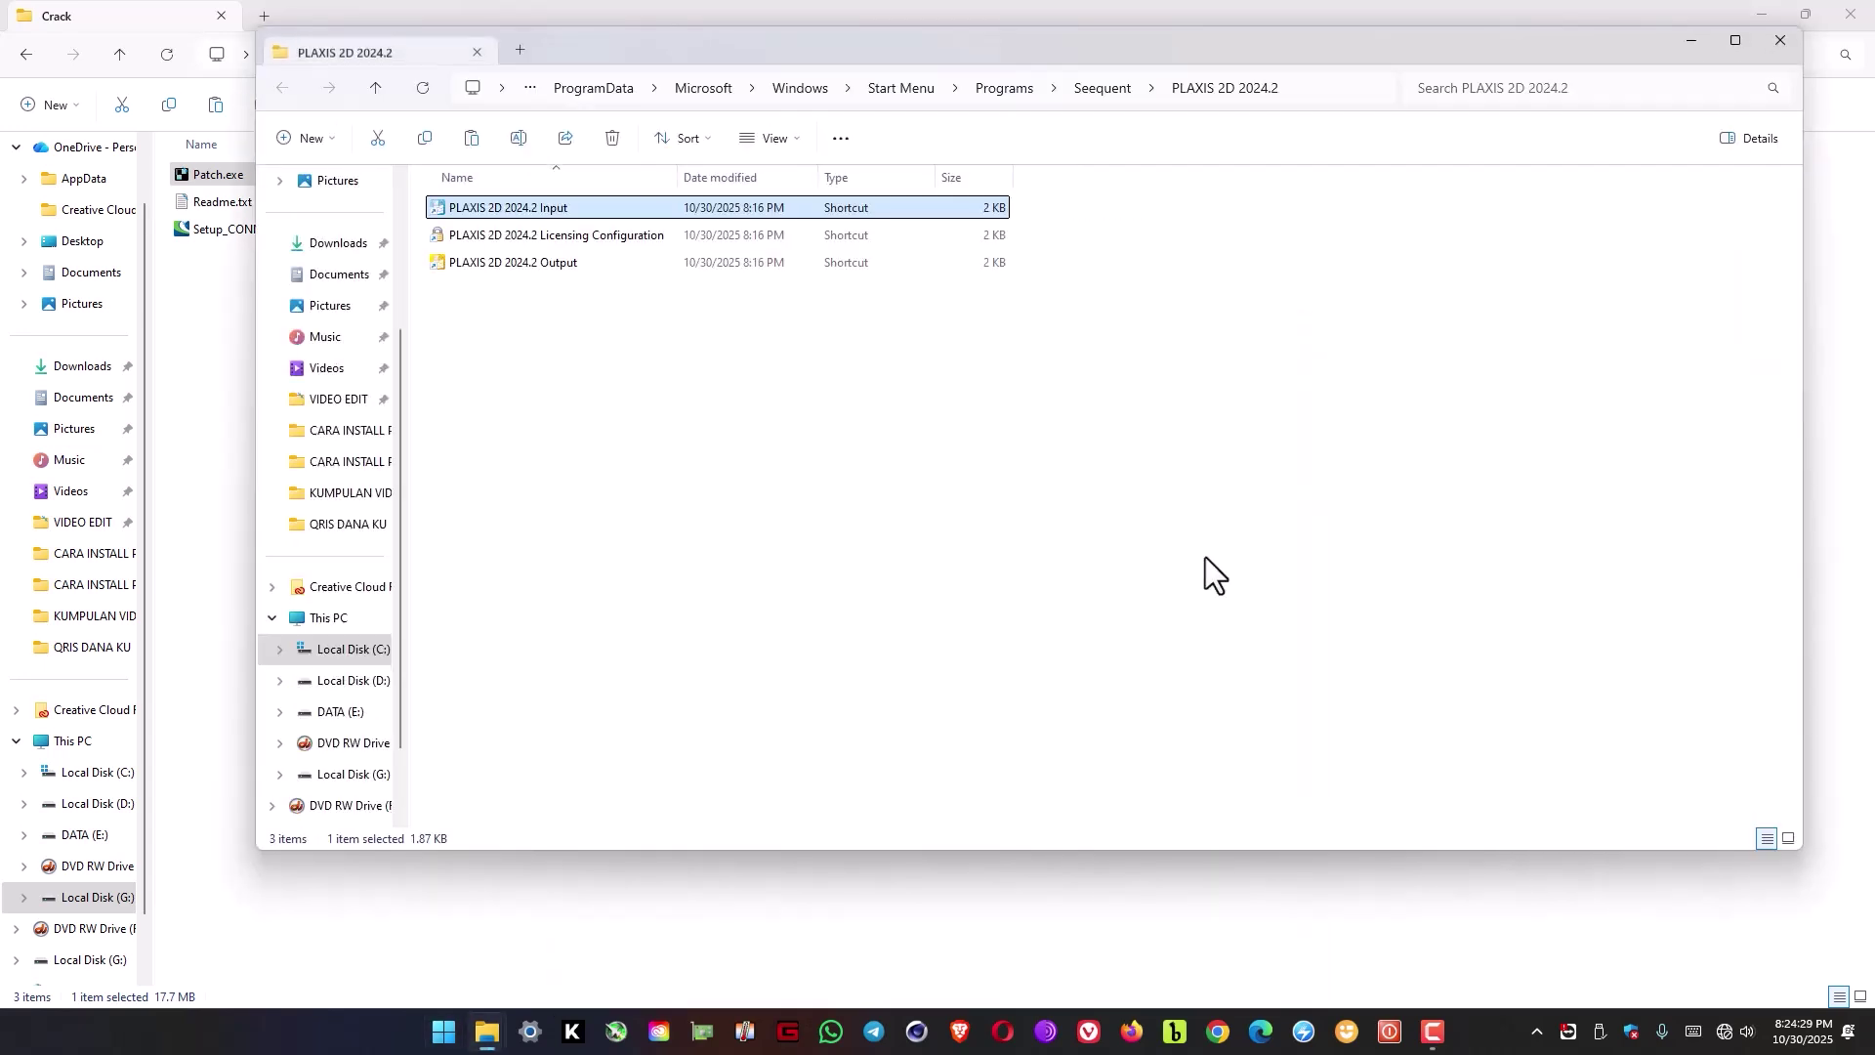
right_click(490, 208)
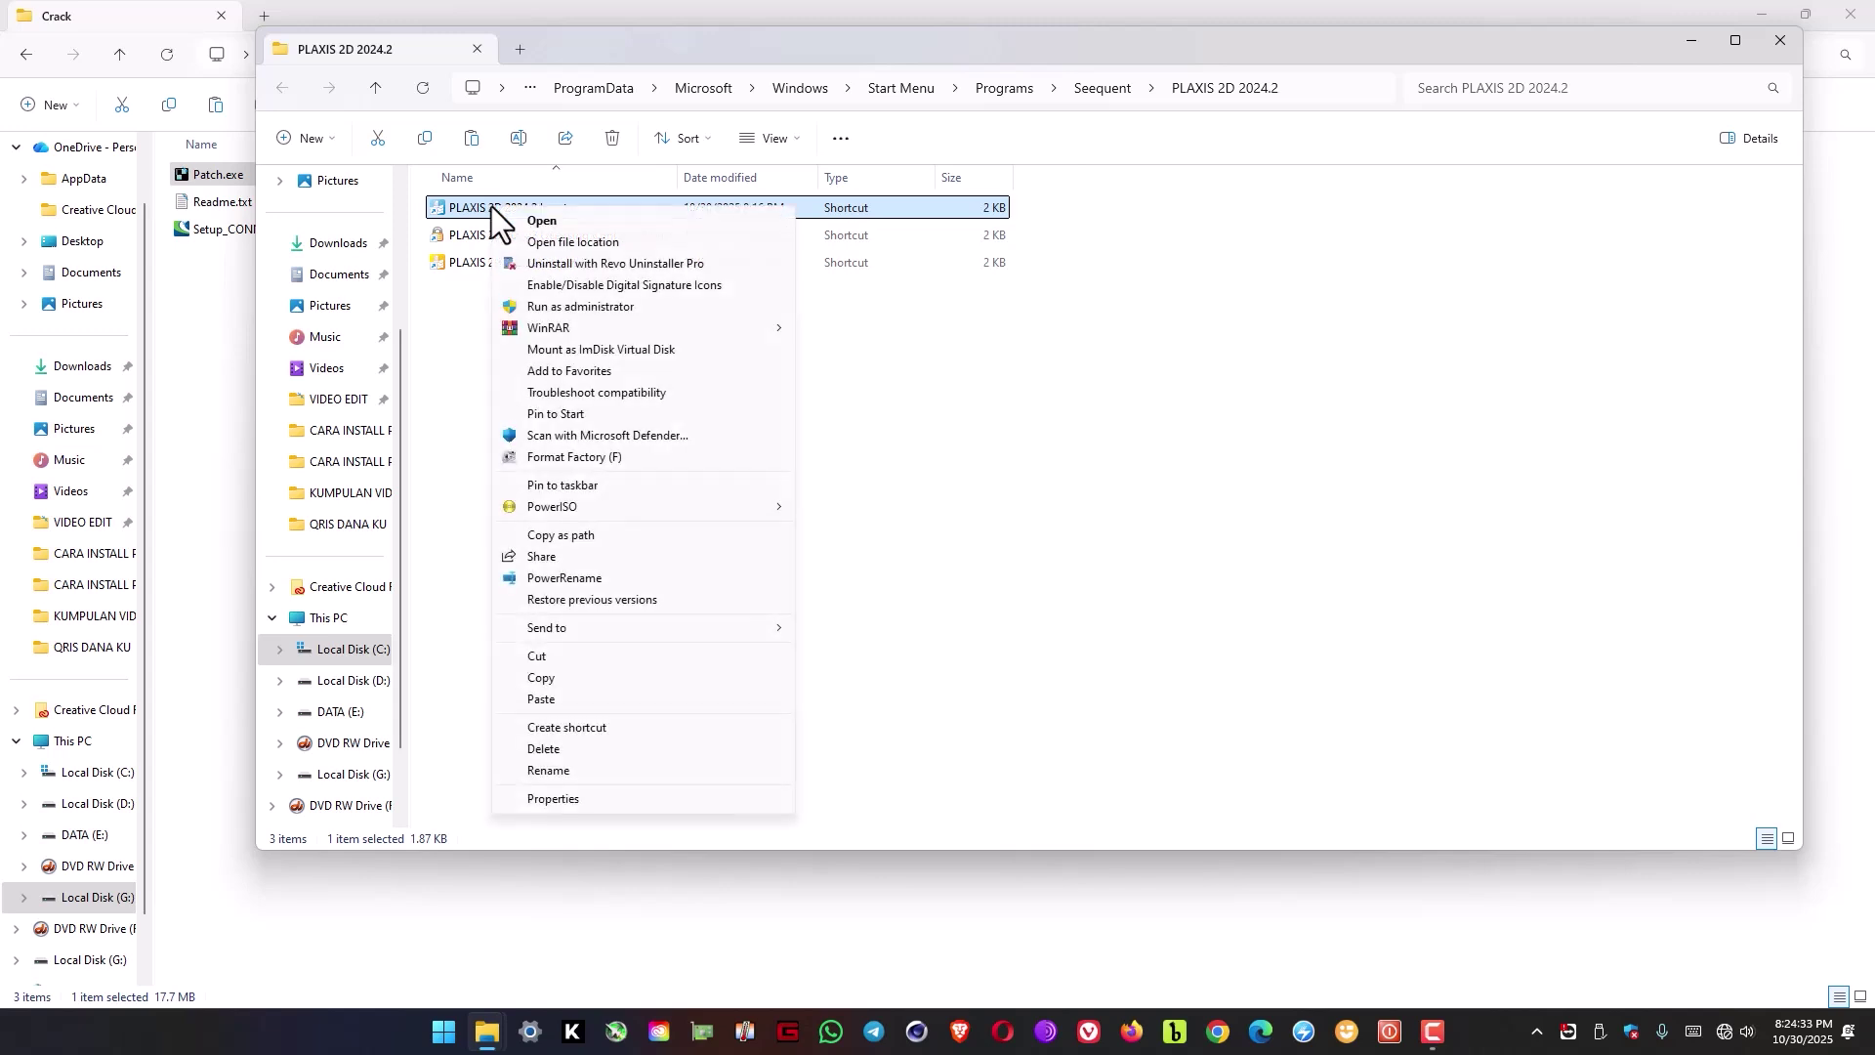
left_click(576, 244)
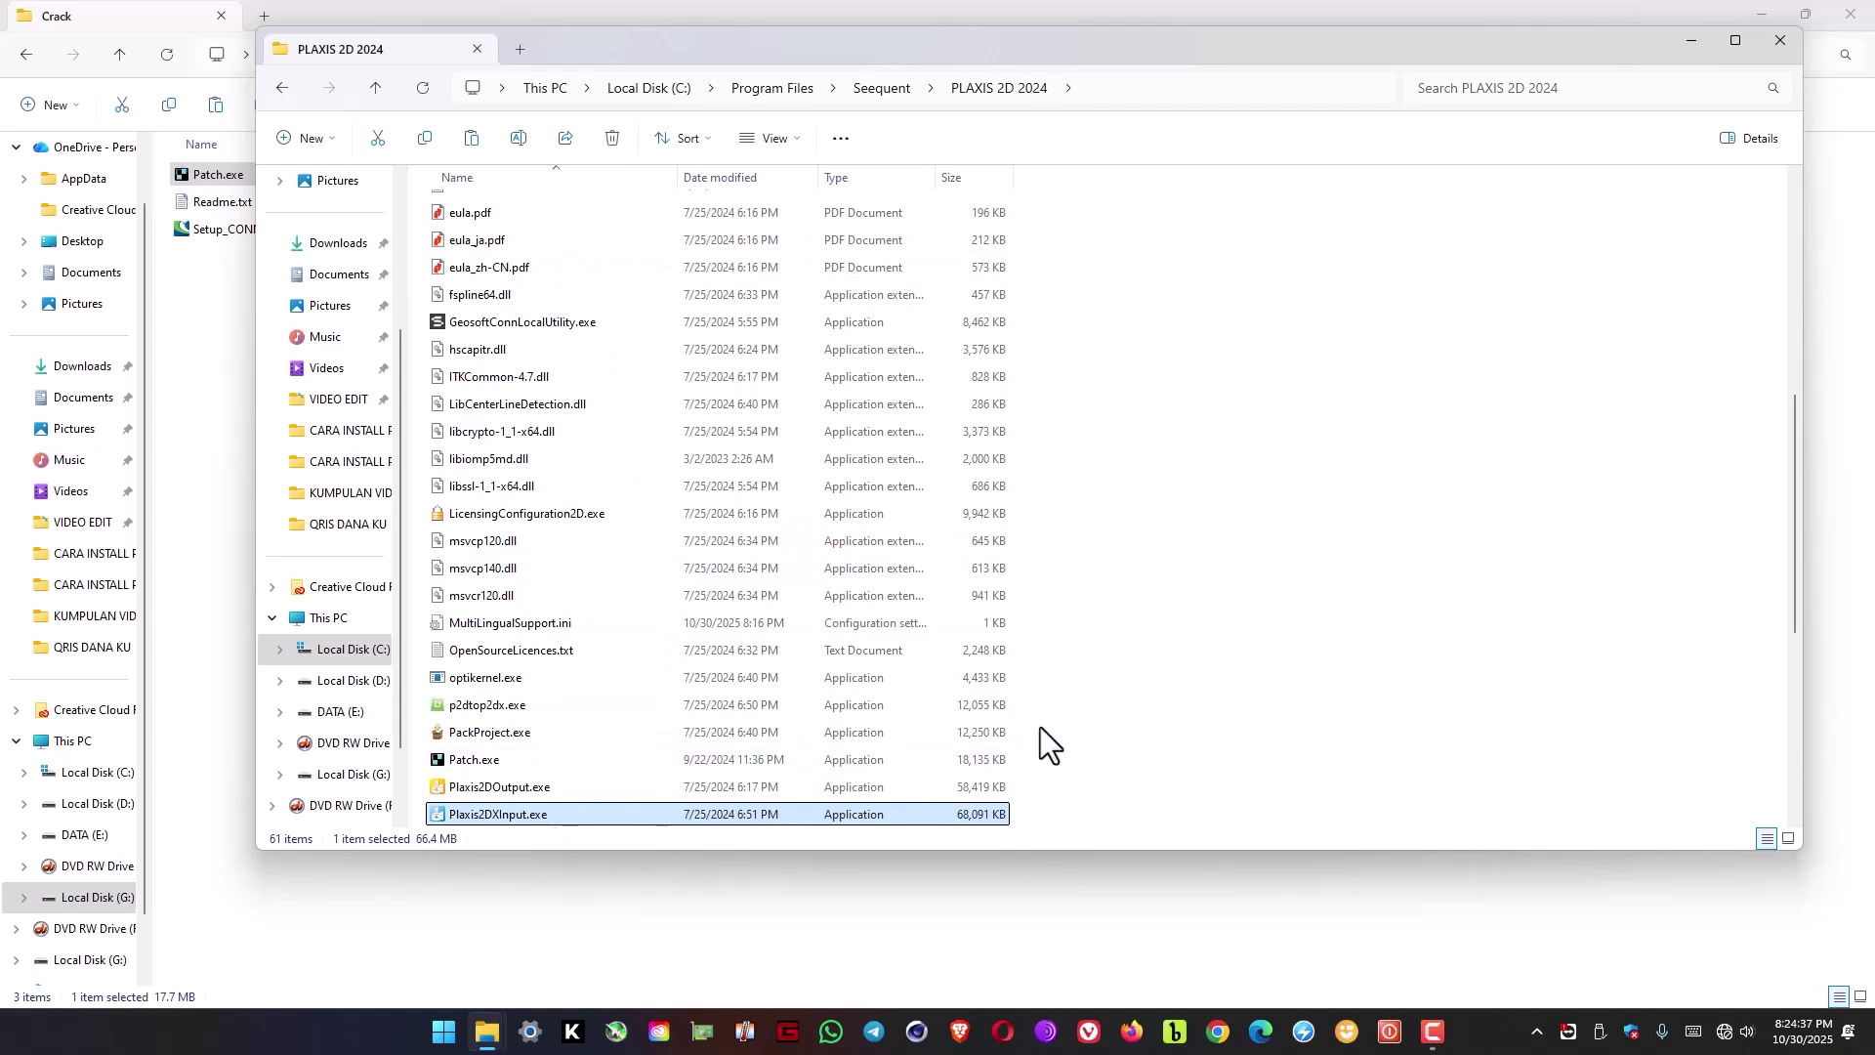
Paste Patch.exe into the PLAXIS 2D 2024 program folder, run it as administrator, and minimize the folder window.
right_click(1215, 531)
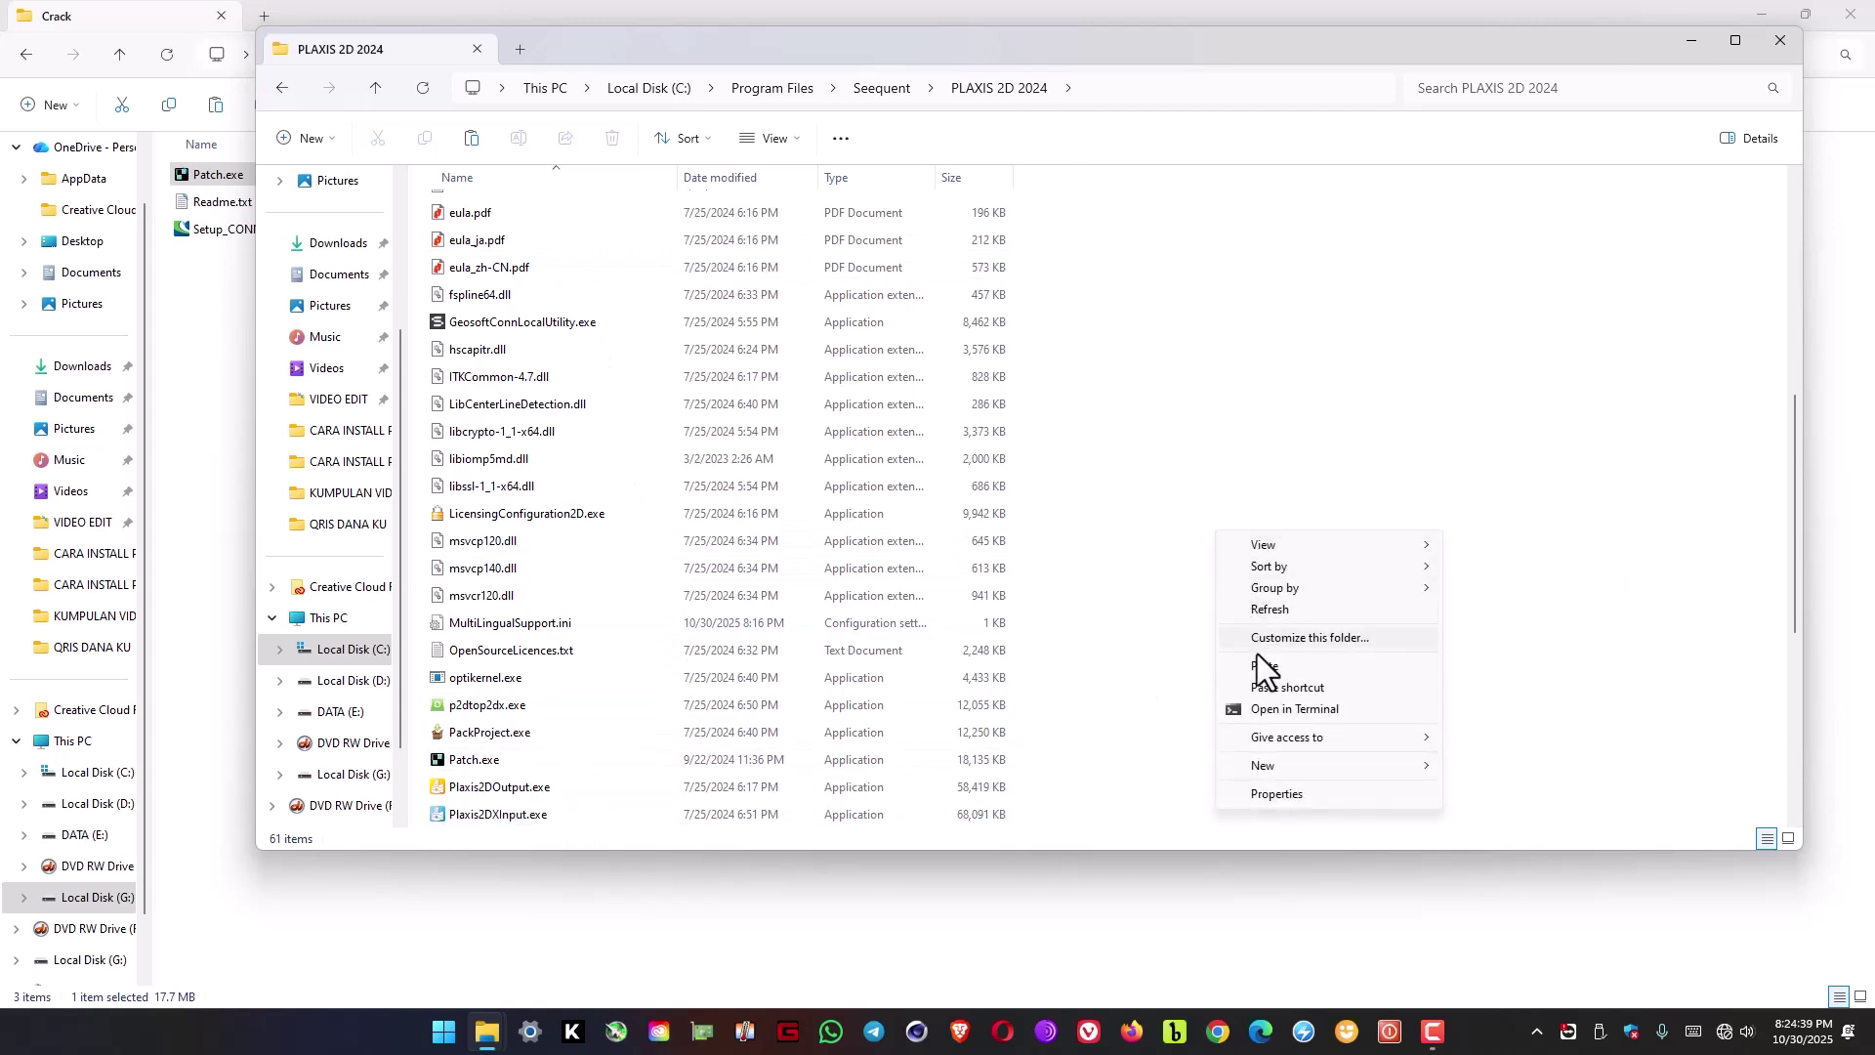
left_click(1264, 666)
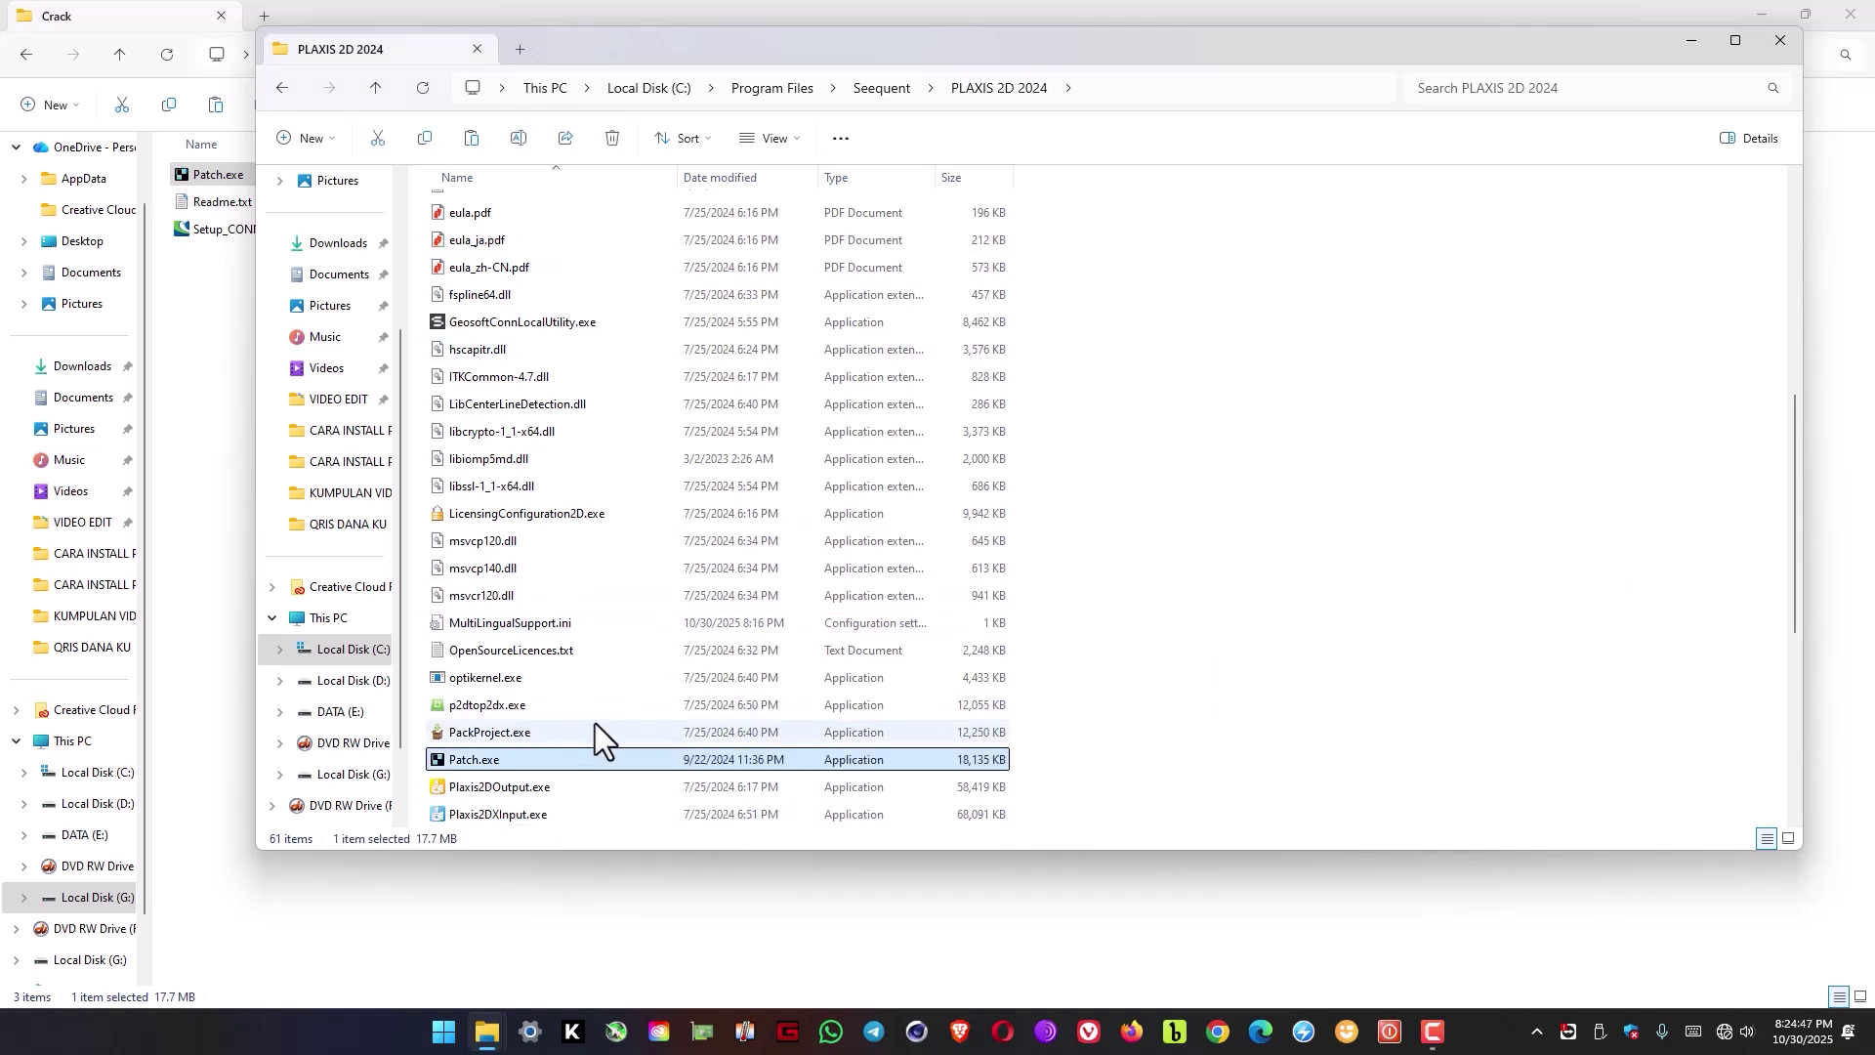
right_click(476, 759)
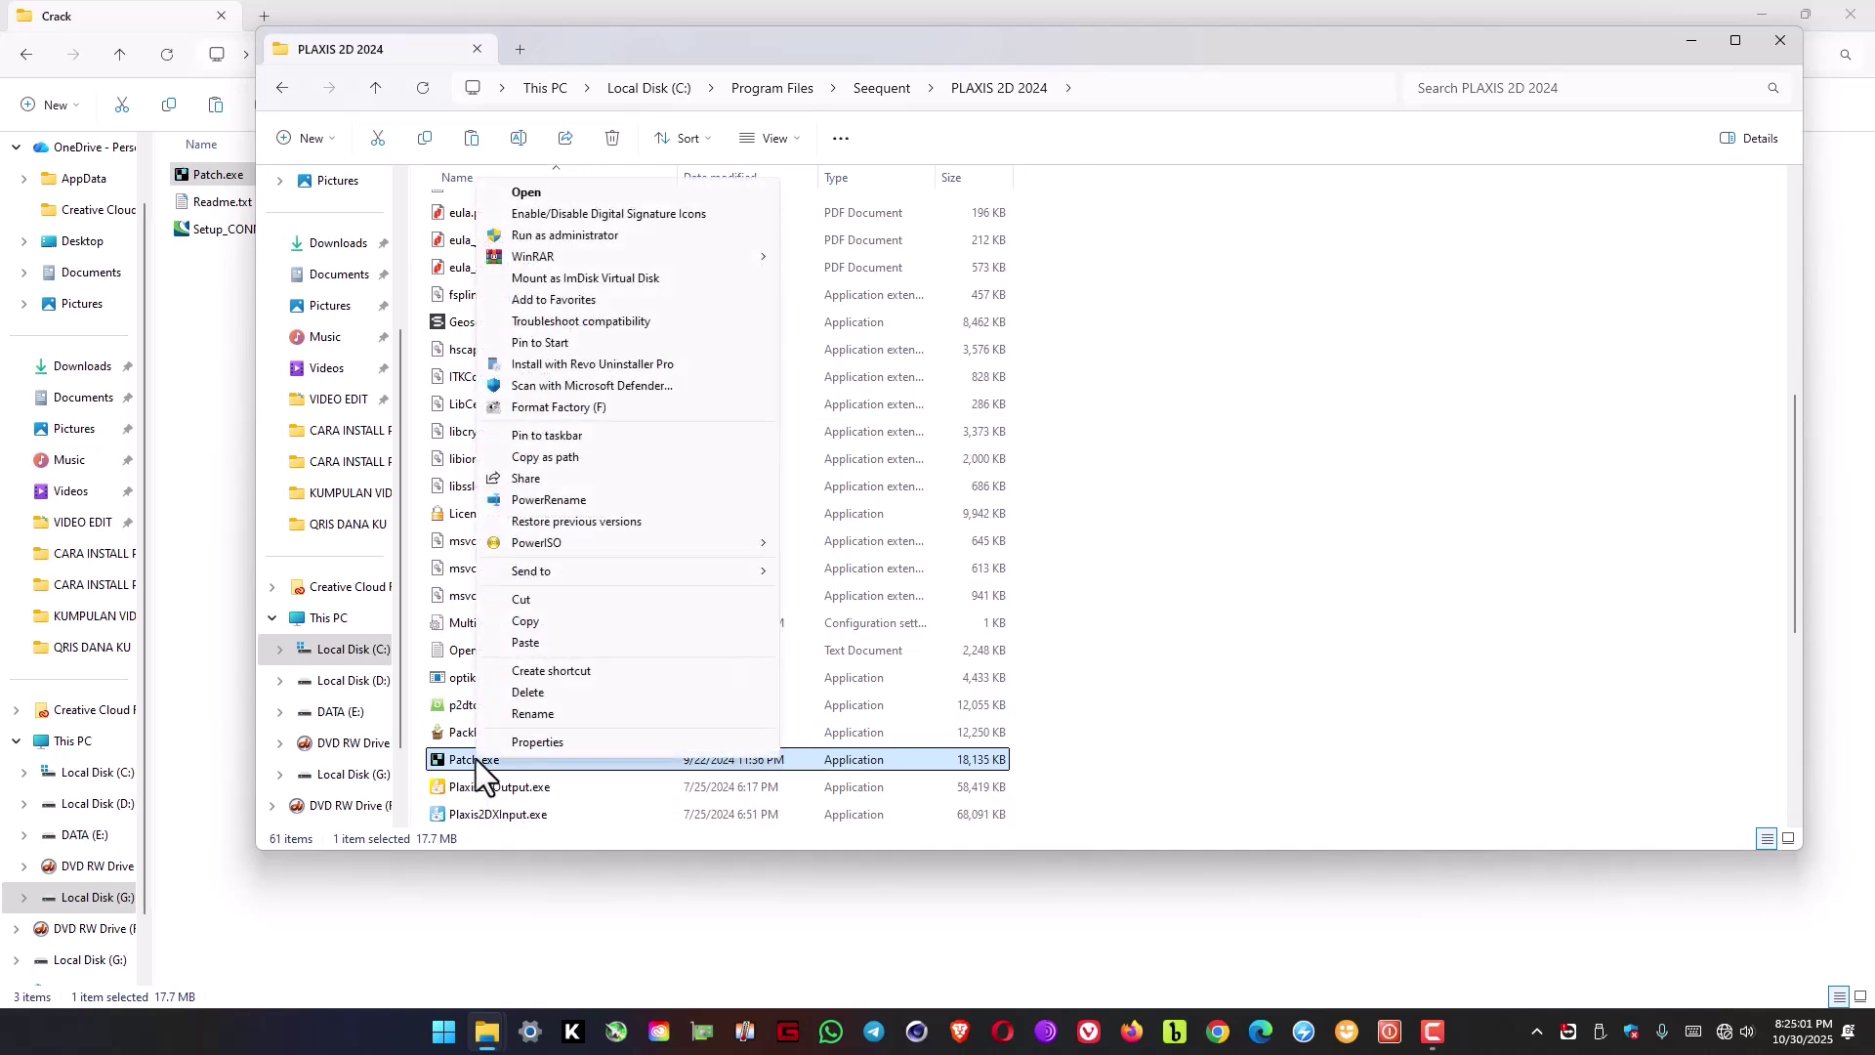
left_click(561, 237)
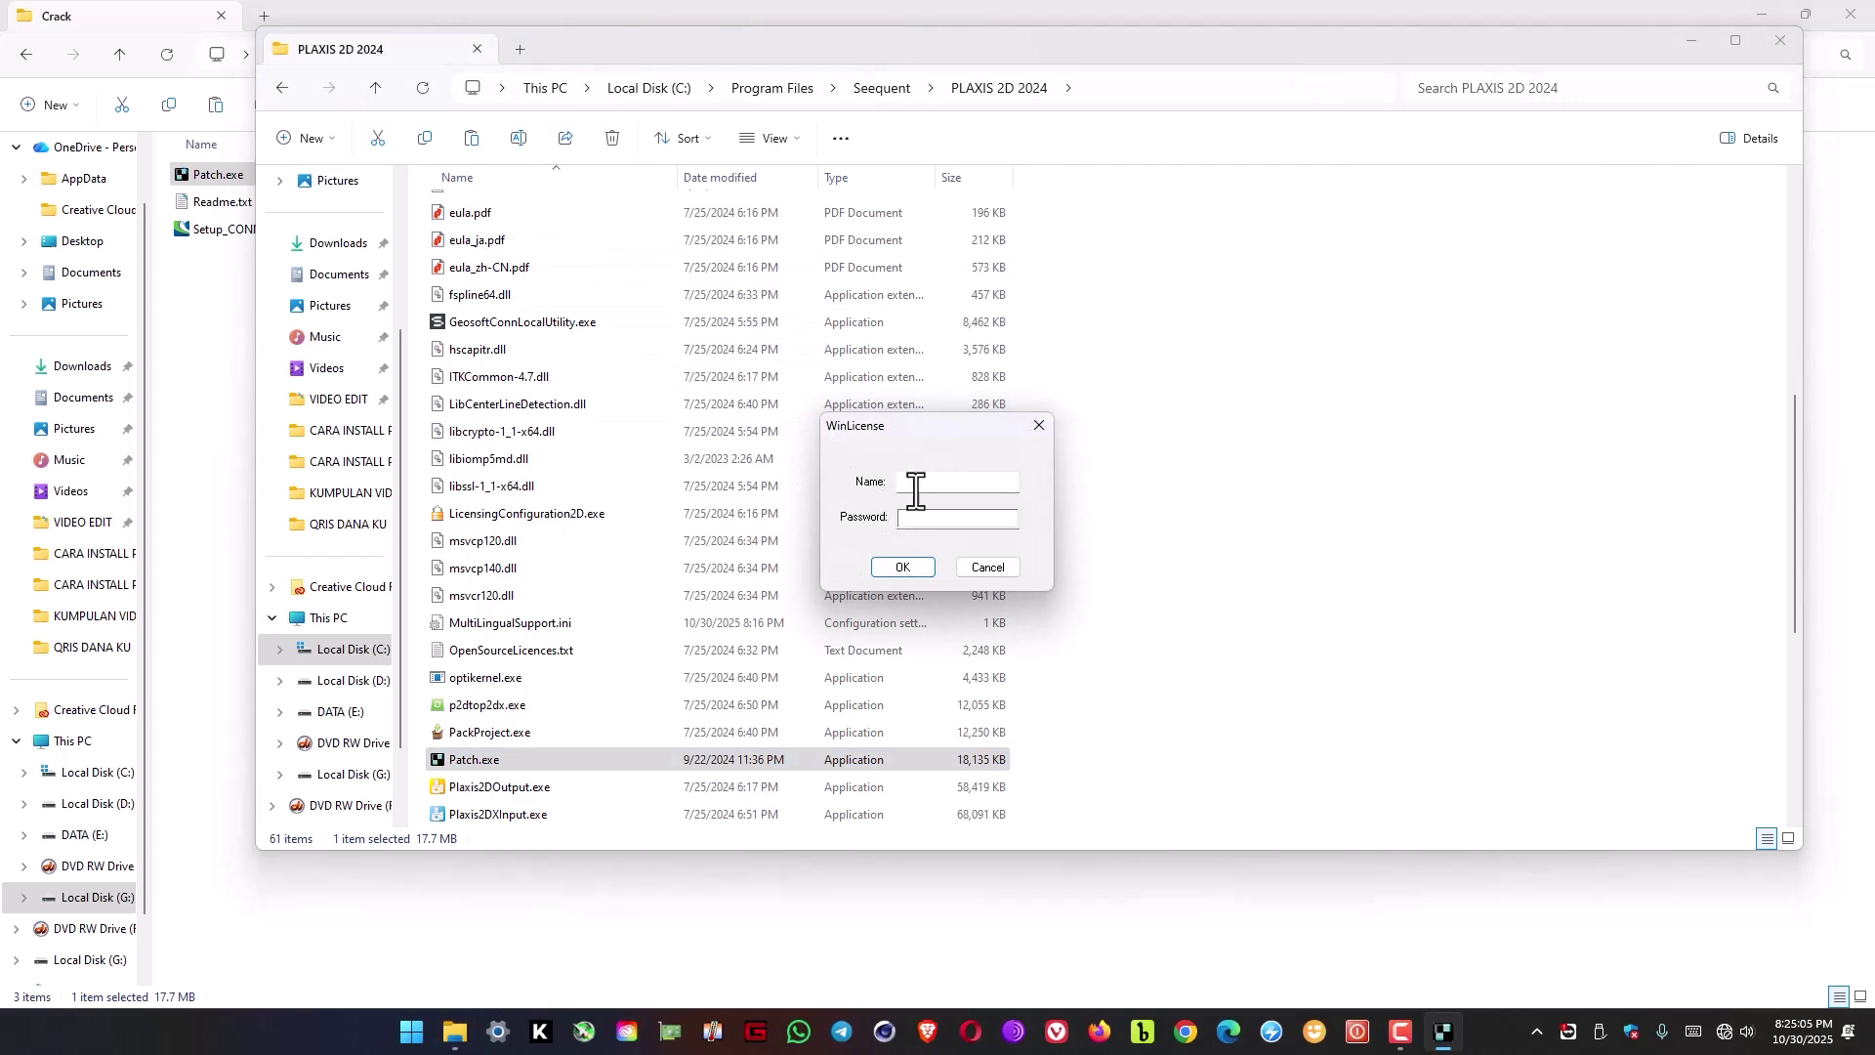
left_click(1692, 41)
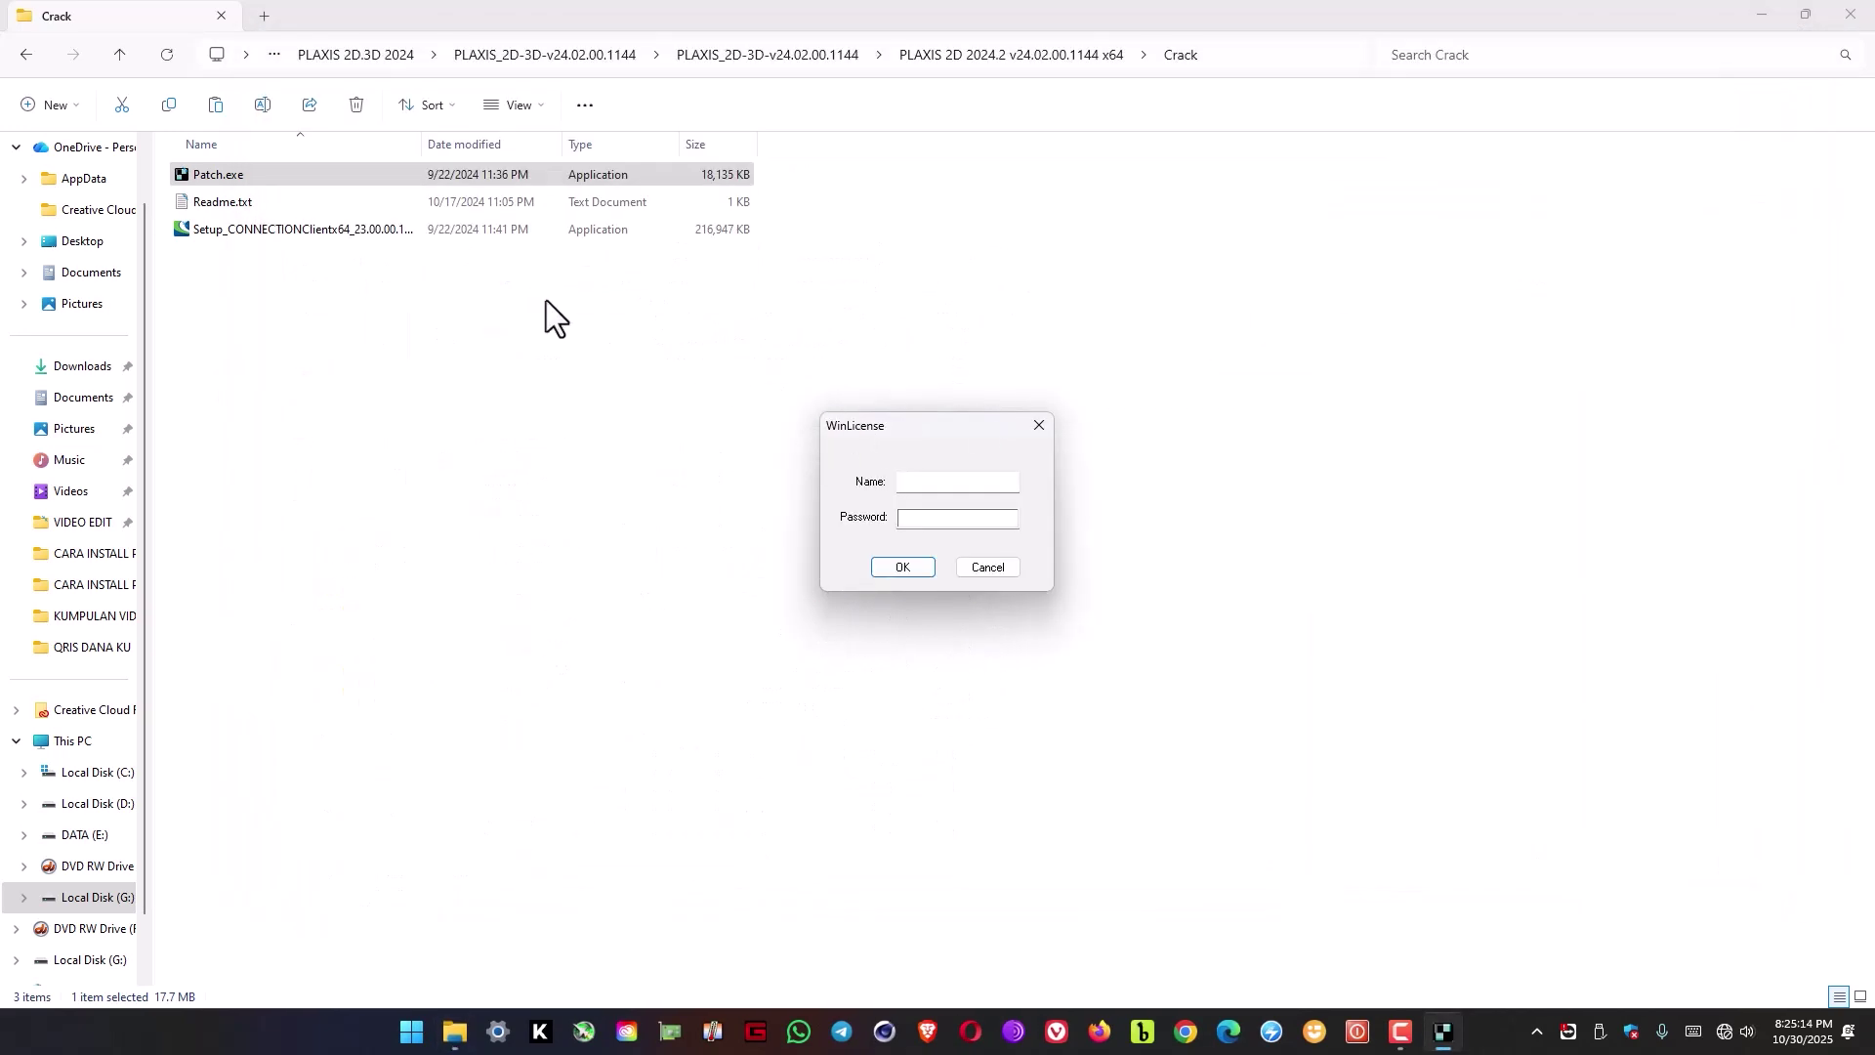
Open Readme.txt in the Crack folder and copy its registration name into the WinLicense Name field.
double_click(221, 203)
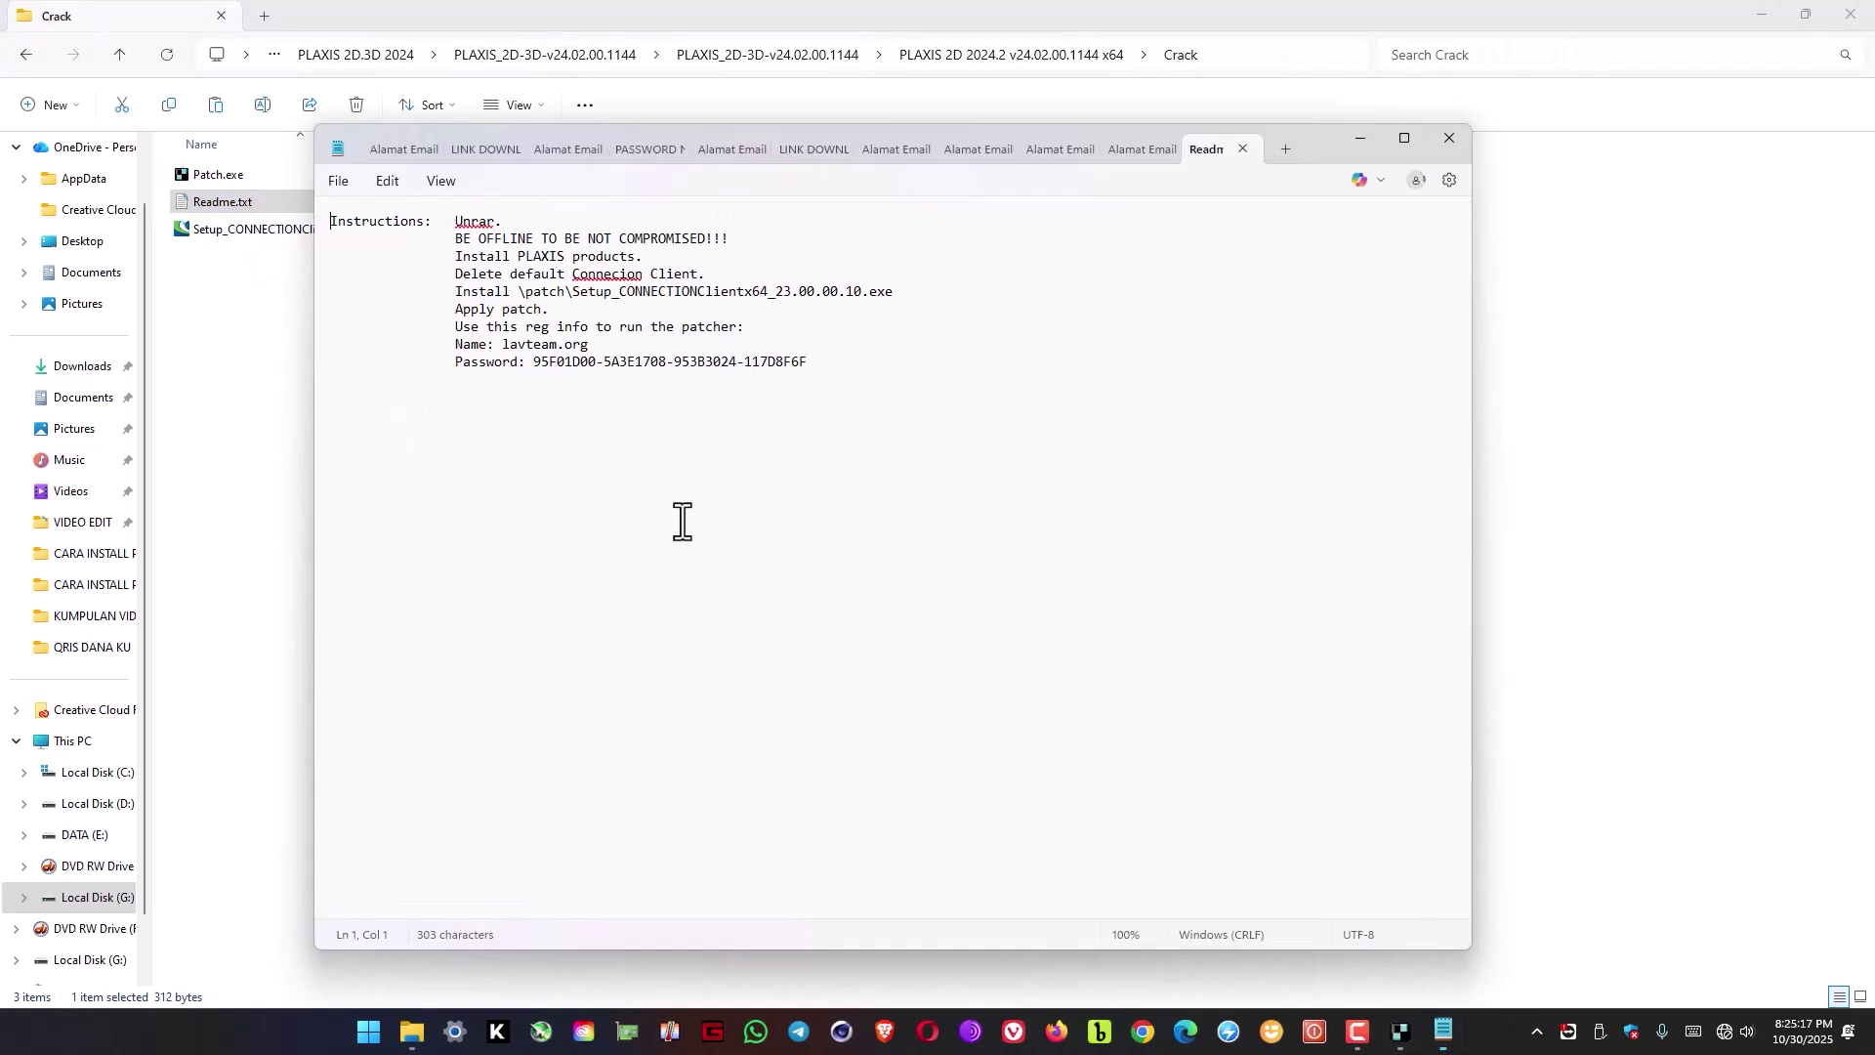
left_click_drag(590, 344, 506, 351)
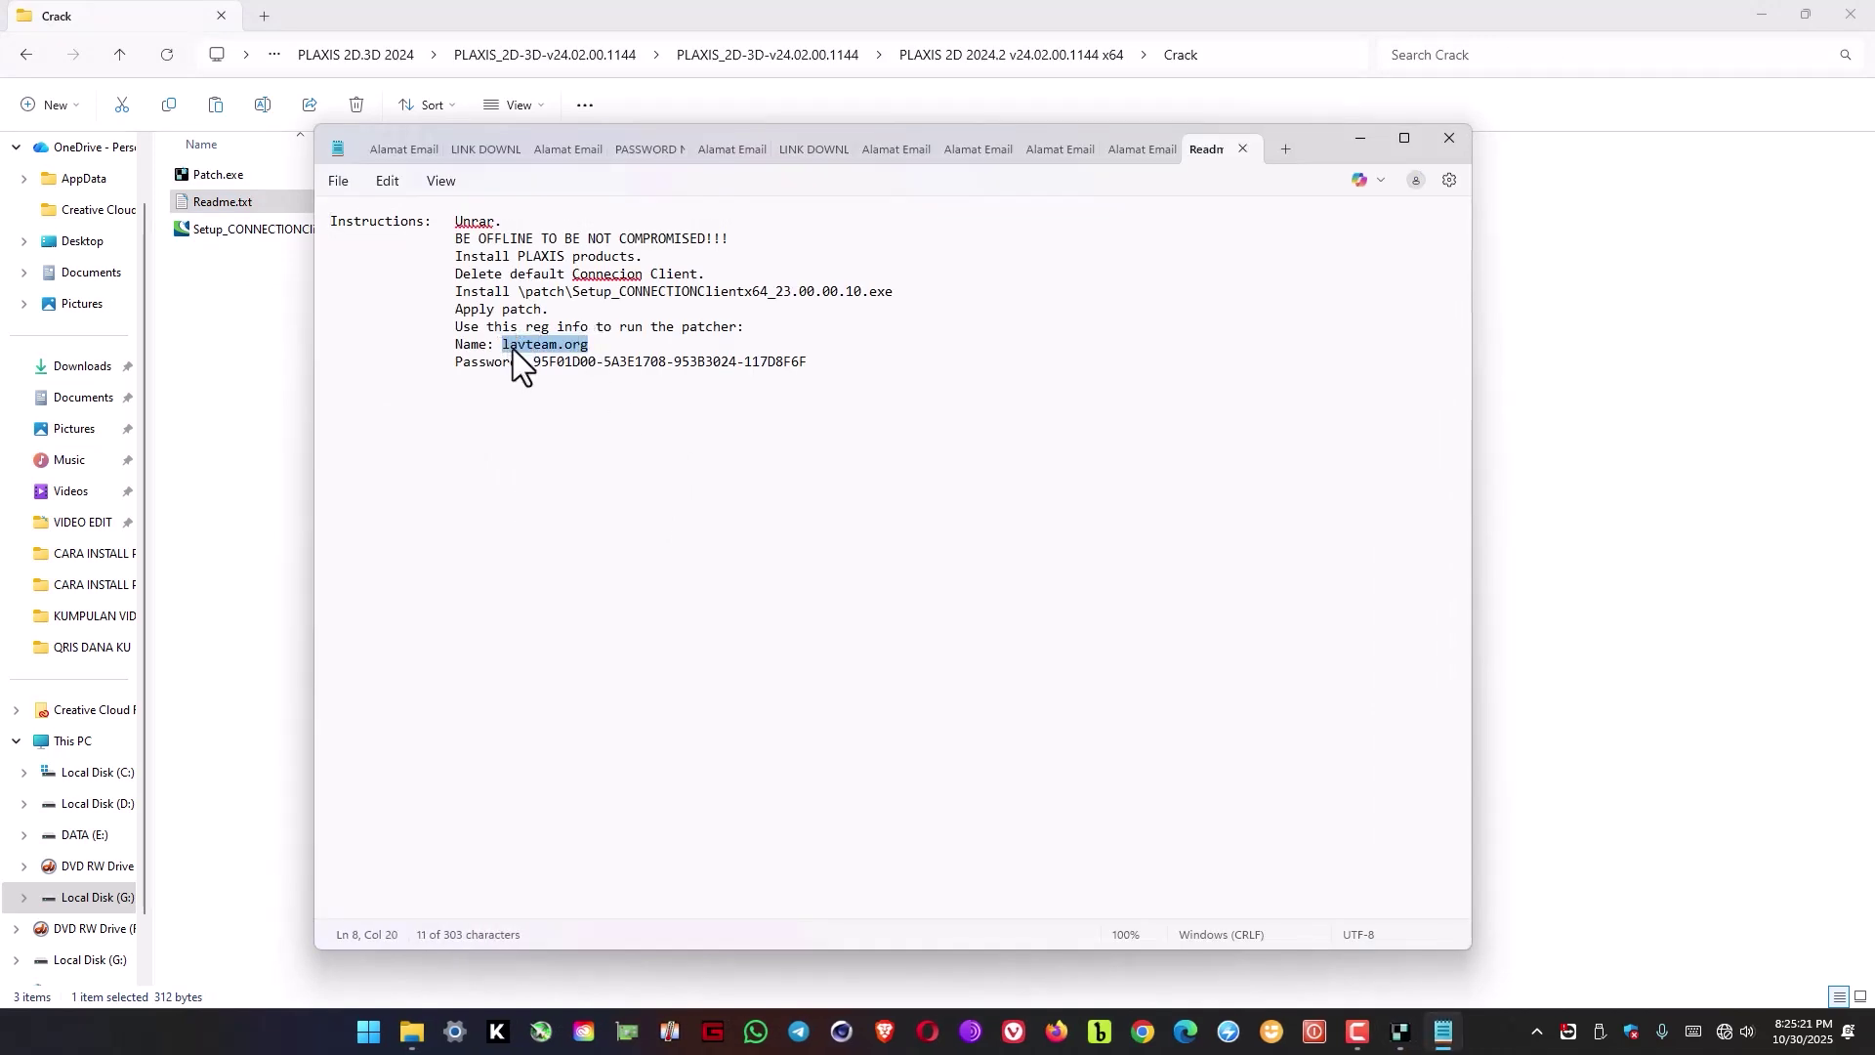
right_click(512, 348)
left_click(610, 377)
left_click(1399, 1032)
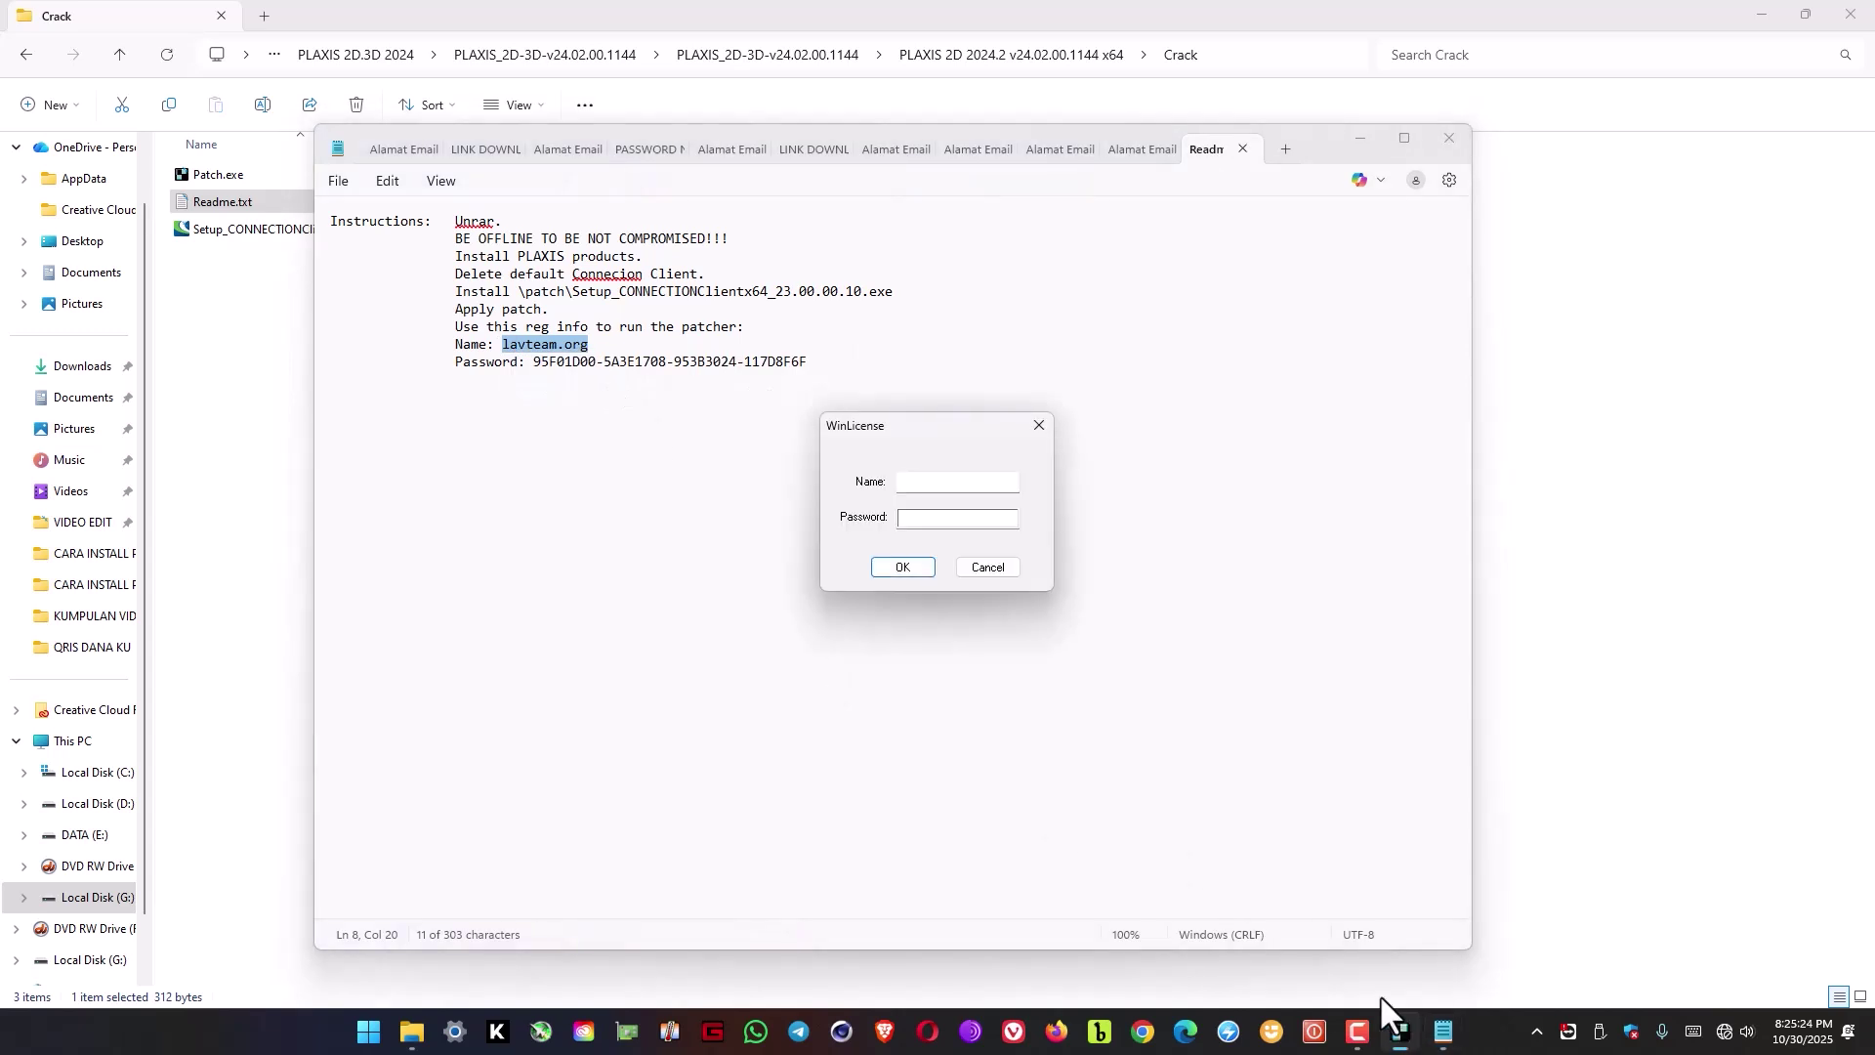
right_click(936, 488)
left_click(1006, 570)
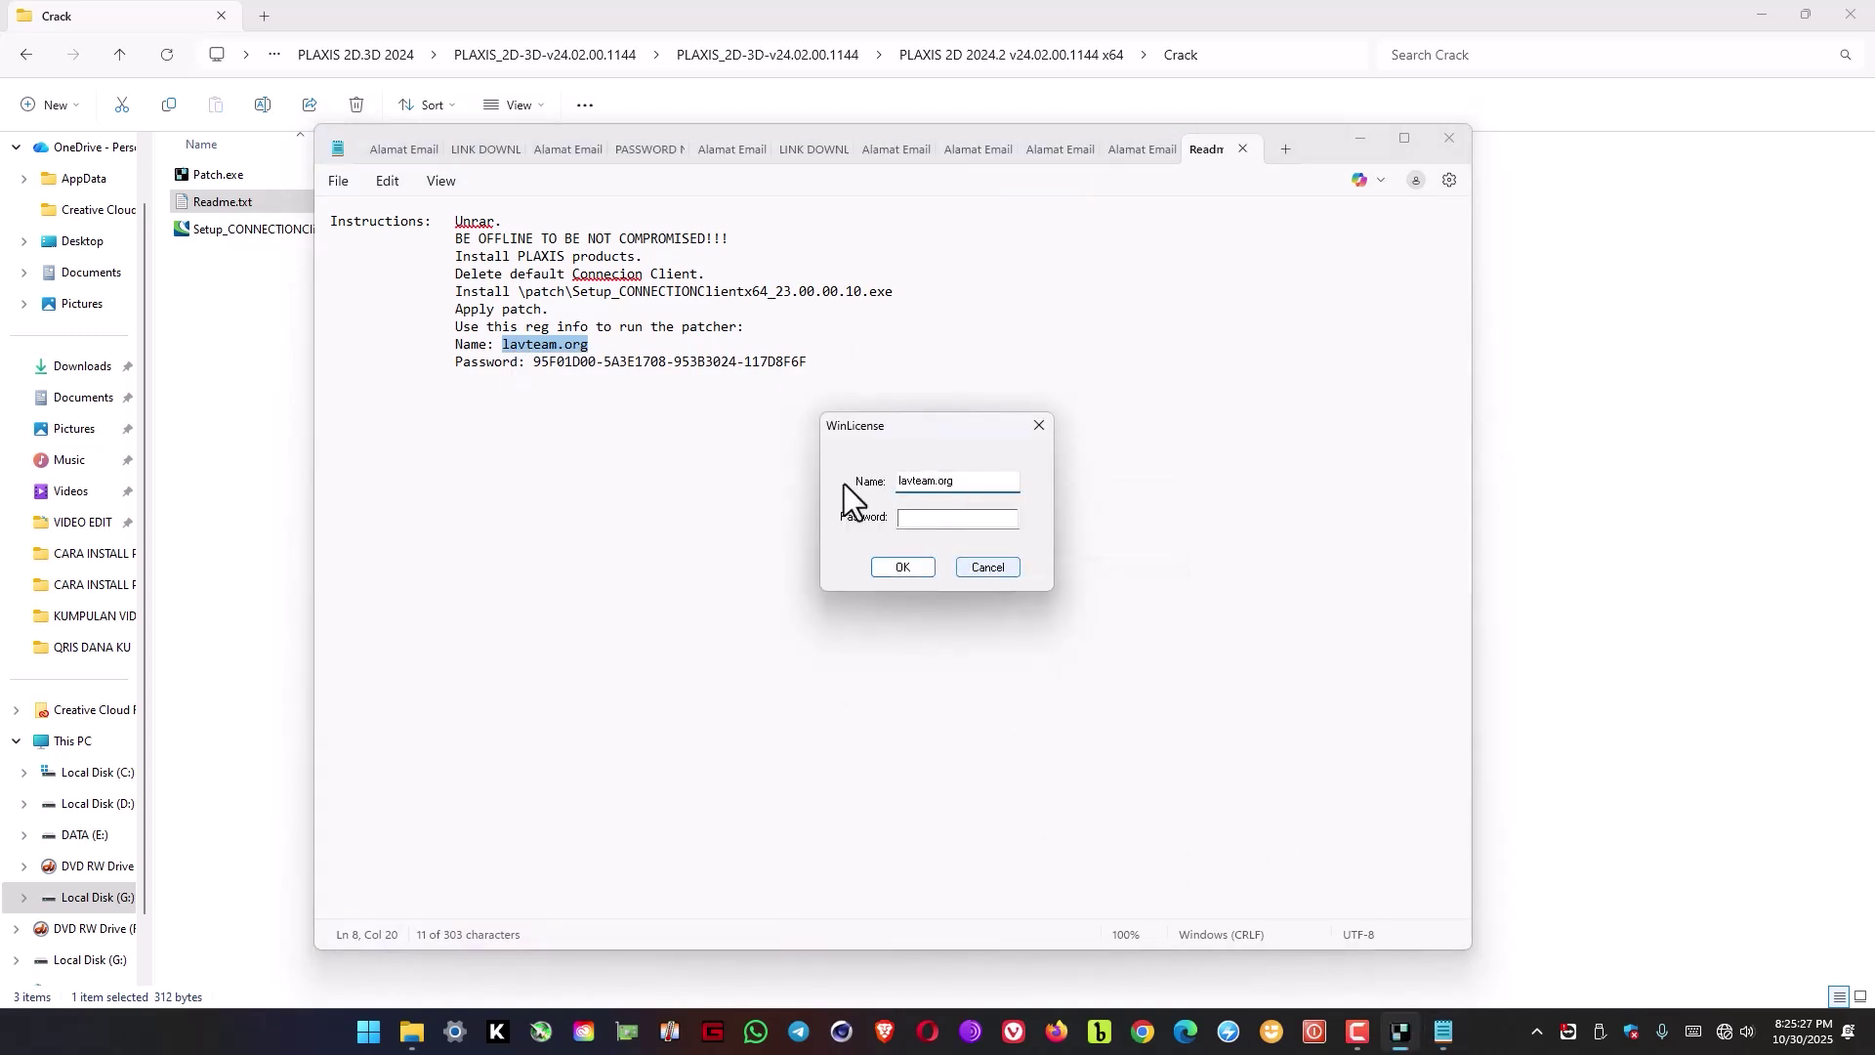
Copy the registration password from Readme.txt into the WinLicense Password field and submit the dialog.
left_click_drag(532, 363, 809, 370)
right_click(787, 366)
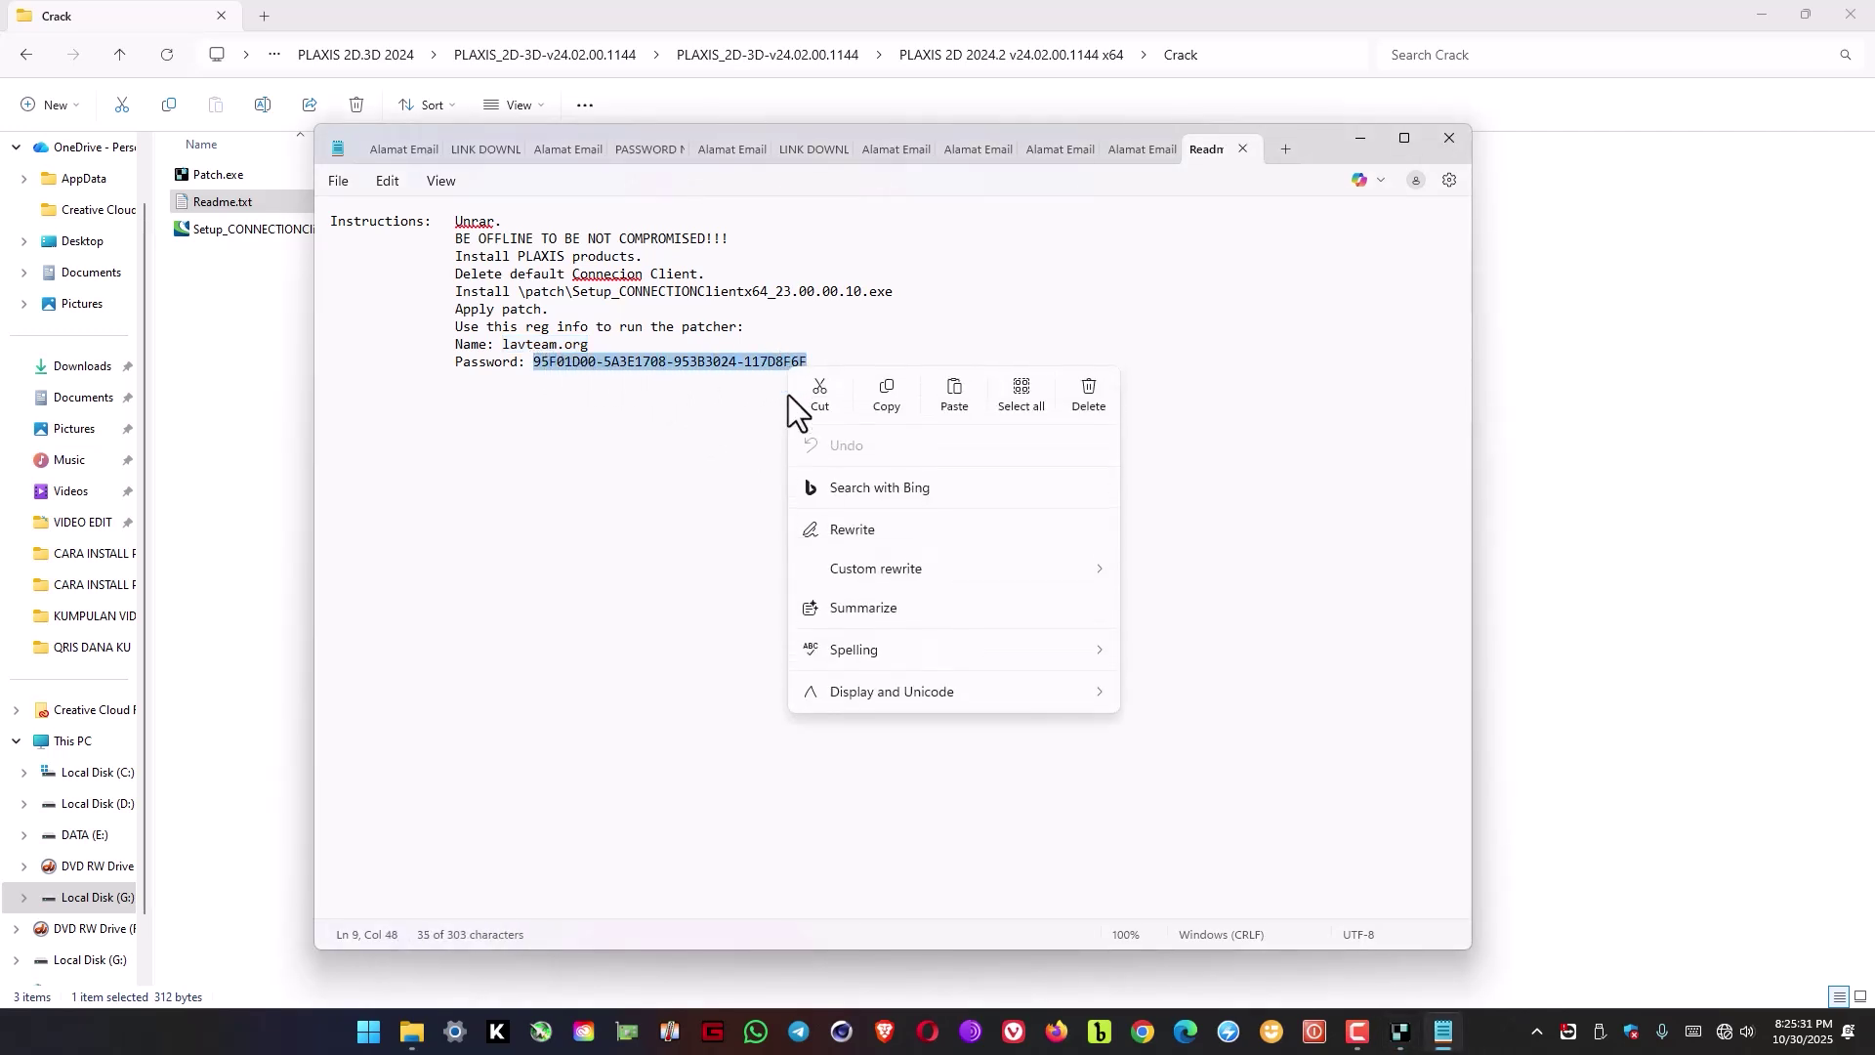
left_click(888, 400)
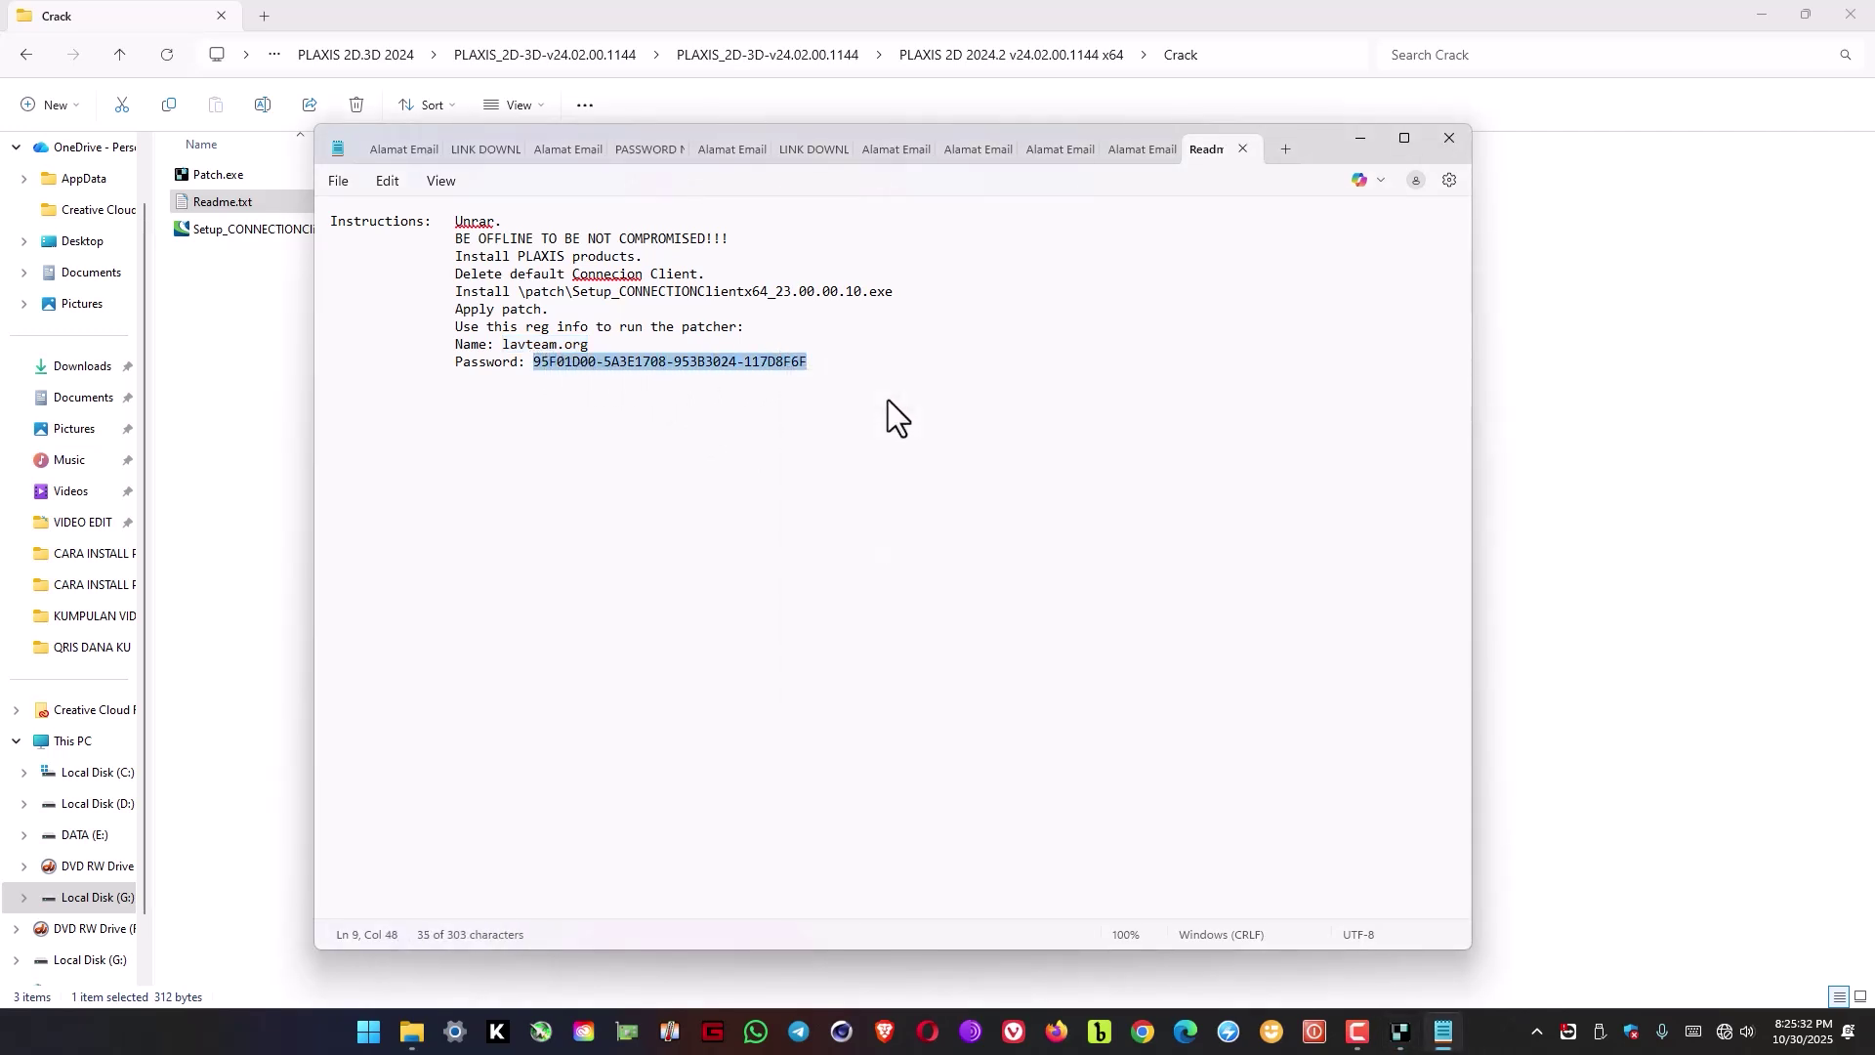
left_click(1399, 1032)
right_click(918, 524)
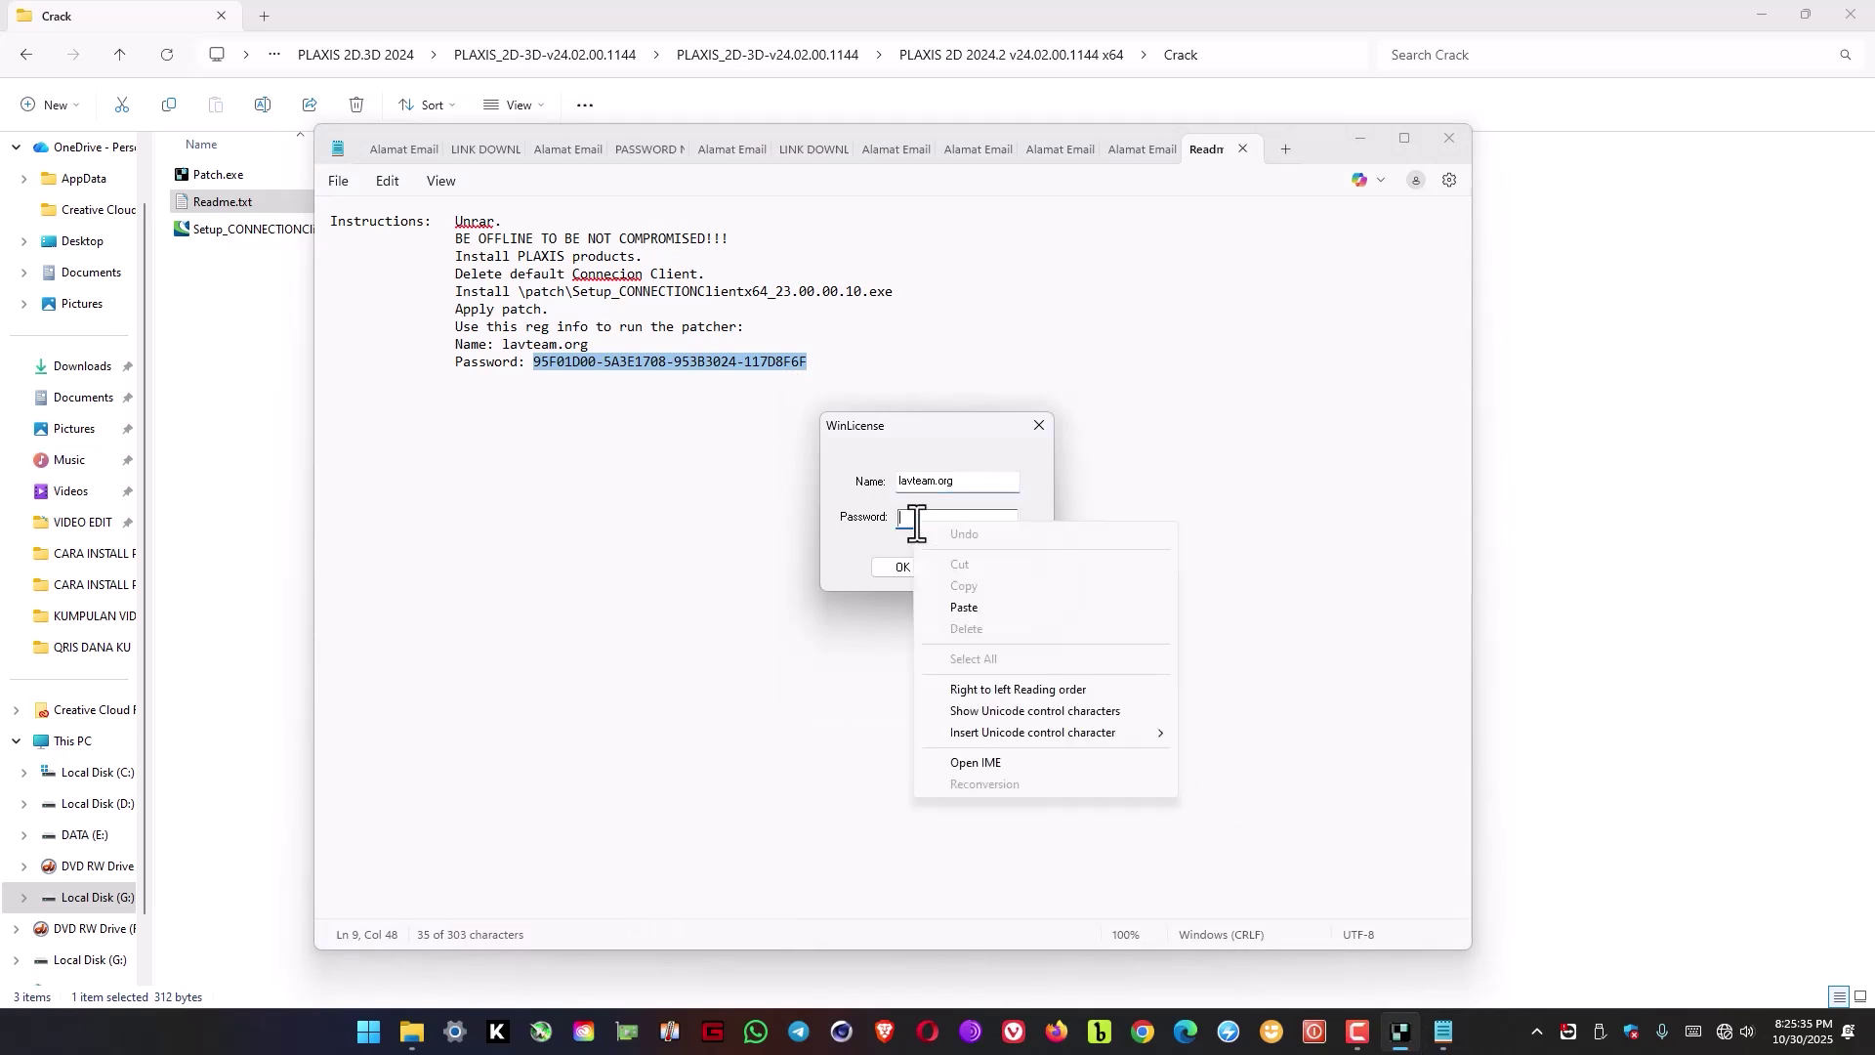
left_click(971, 600)
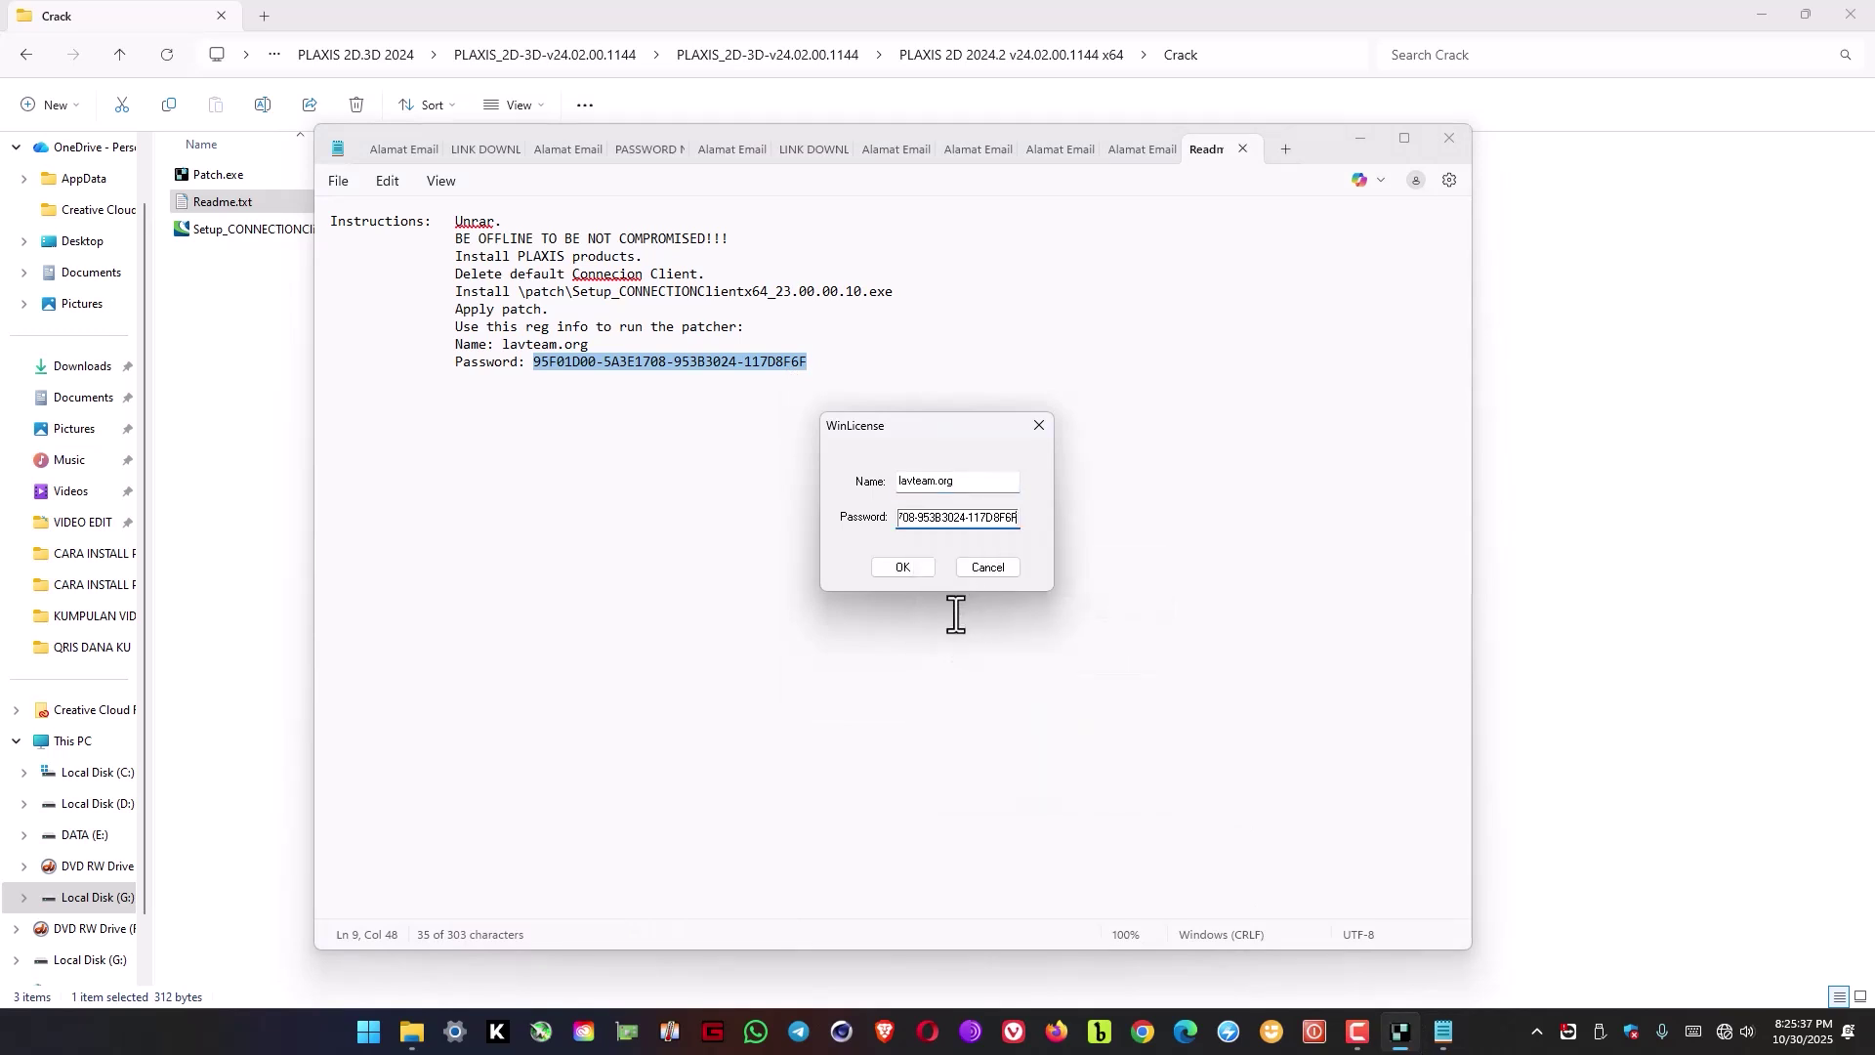
left_click(895, 568)
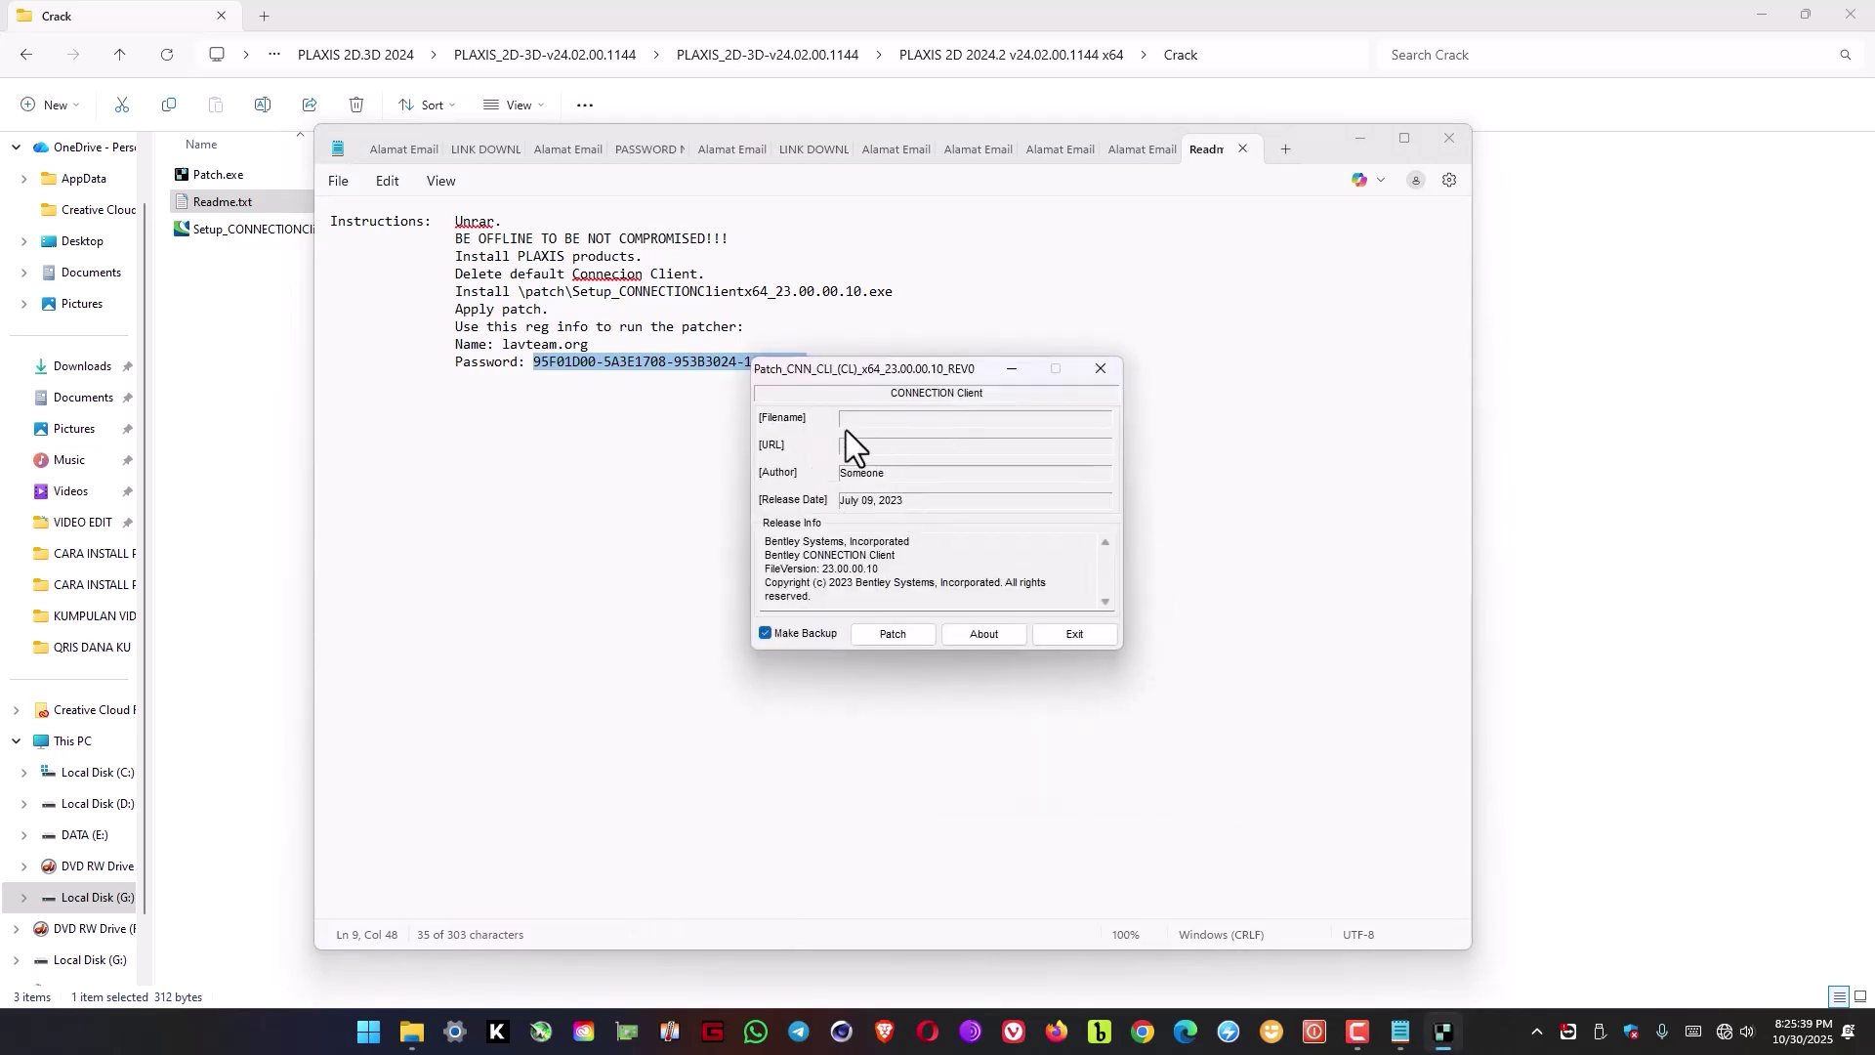
Apply the CONNECTION Client patch with Make Backup enabled and exit the patcher.
left_click(893, 635)
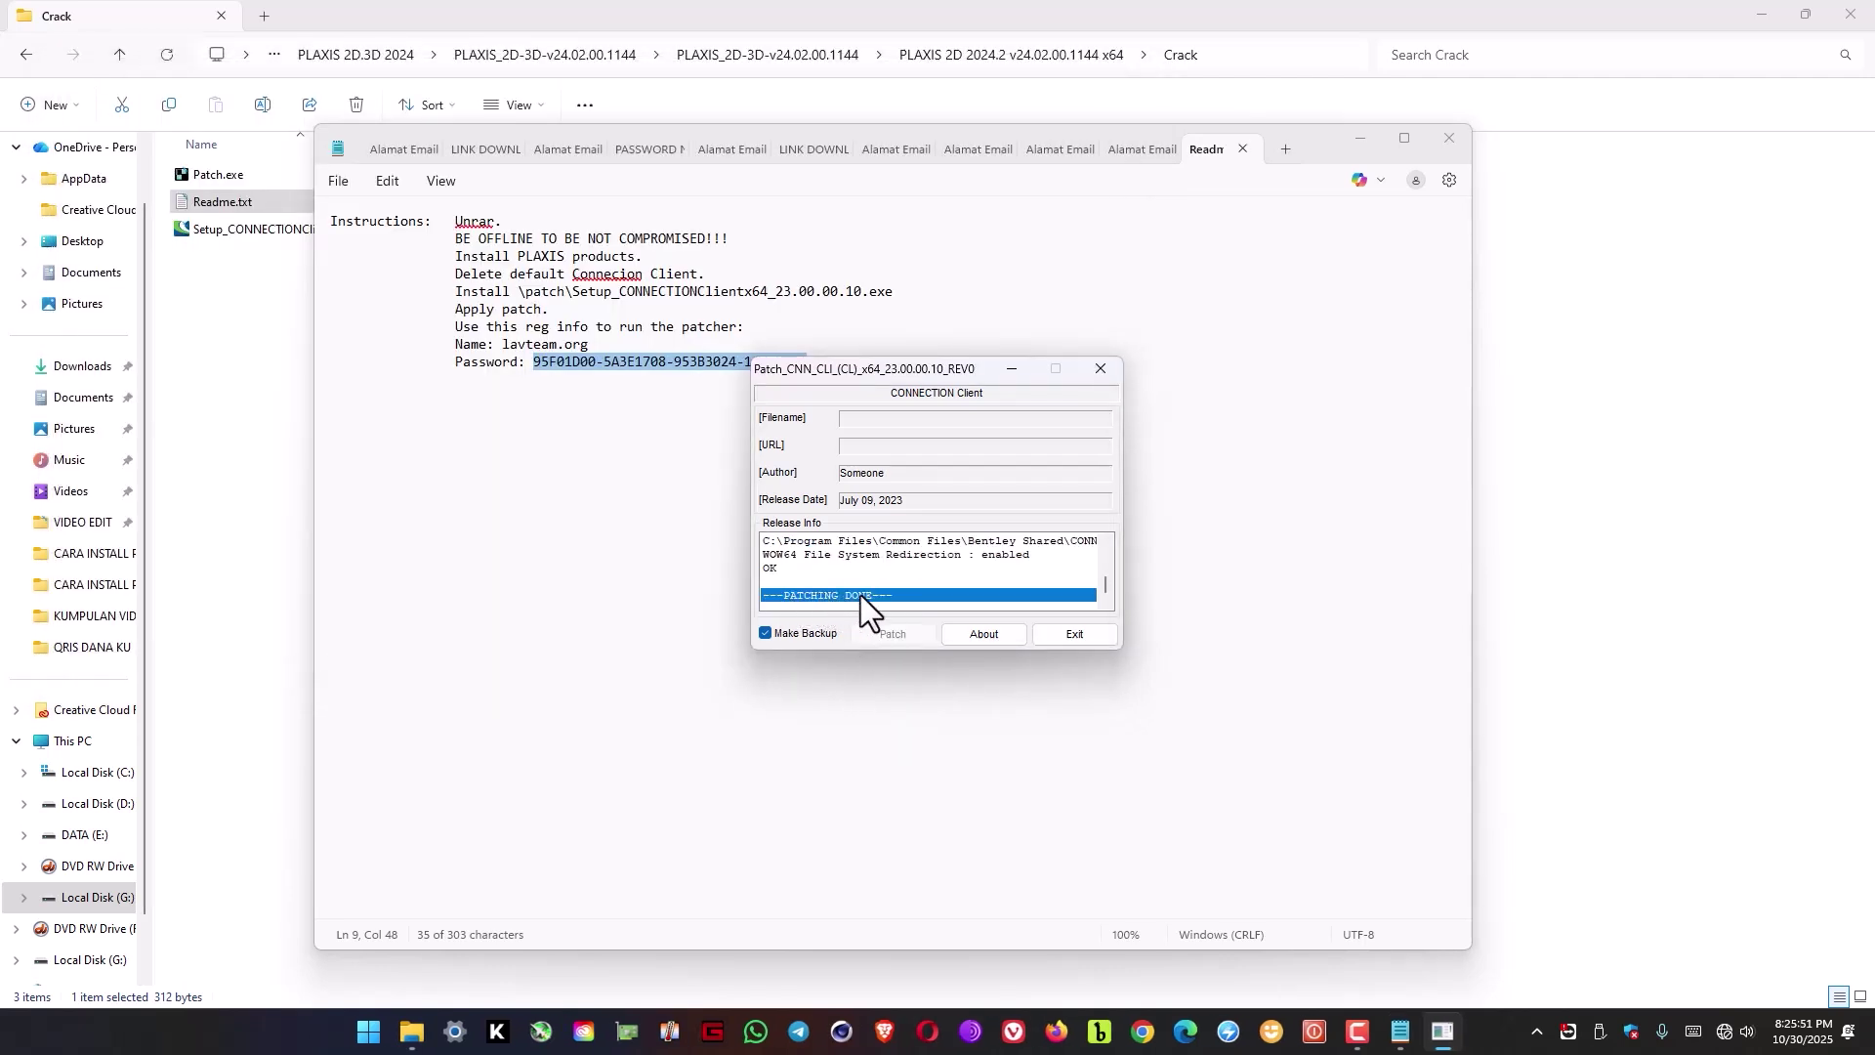
left_click(1075, 634)
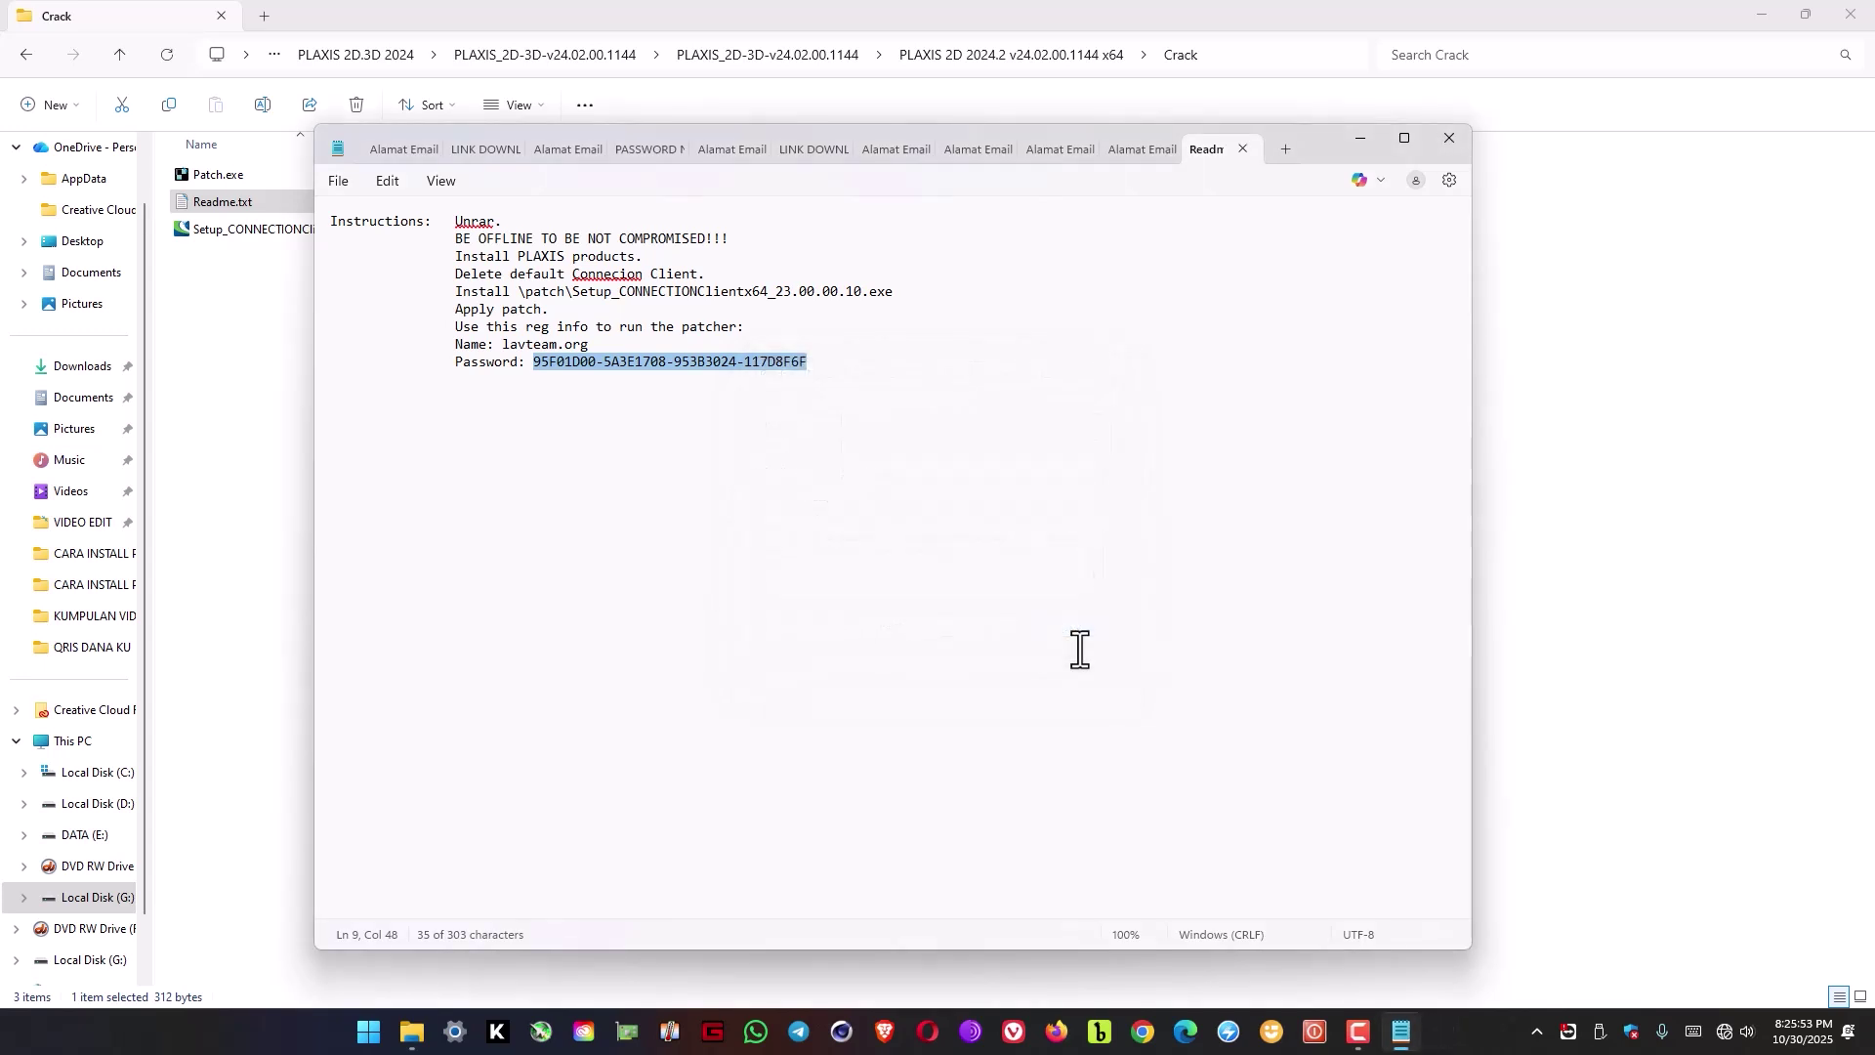
Minimize the Readme and Crack folder windows, launch PLAXIS 2D 2024.2 Input and agree to its disclaimer.
left_click(1362, 143)
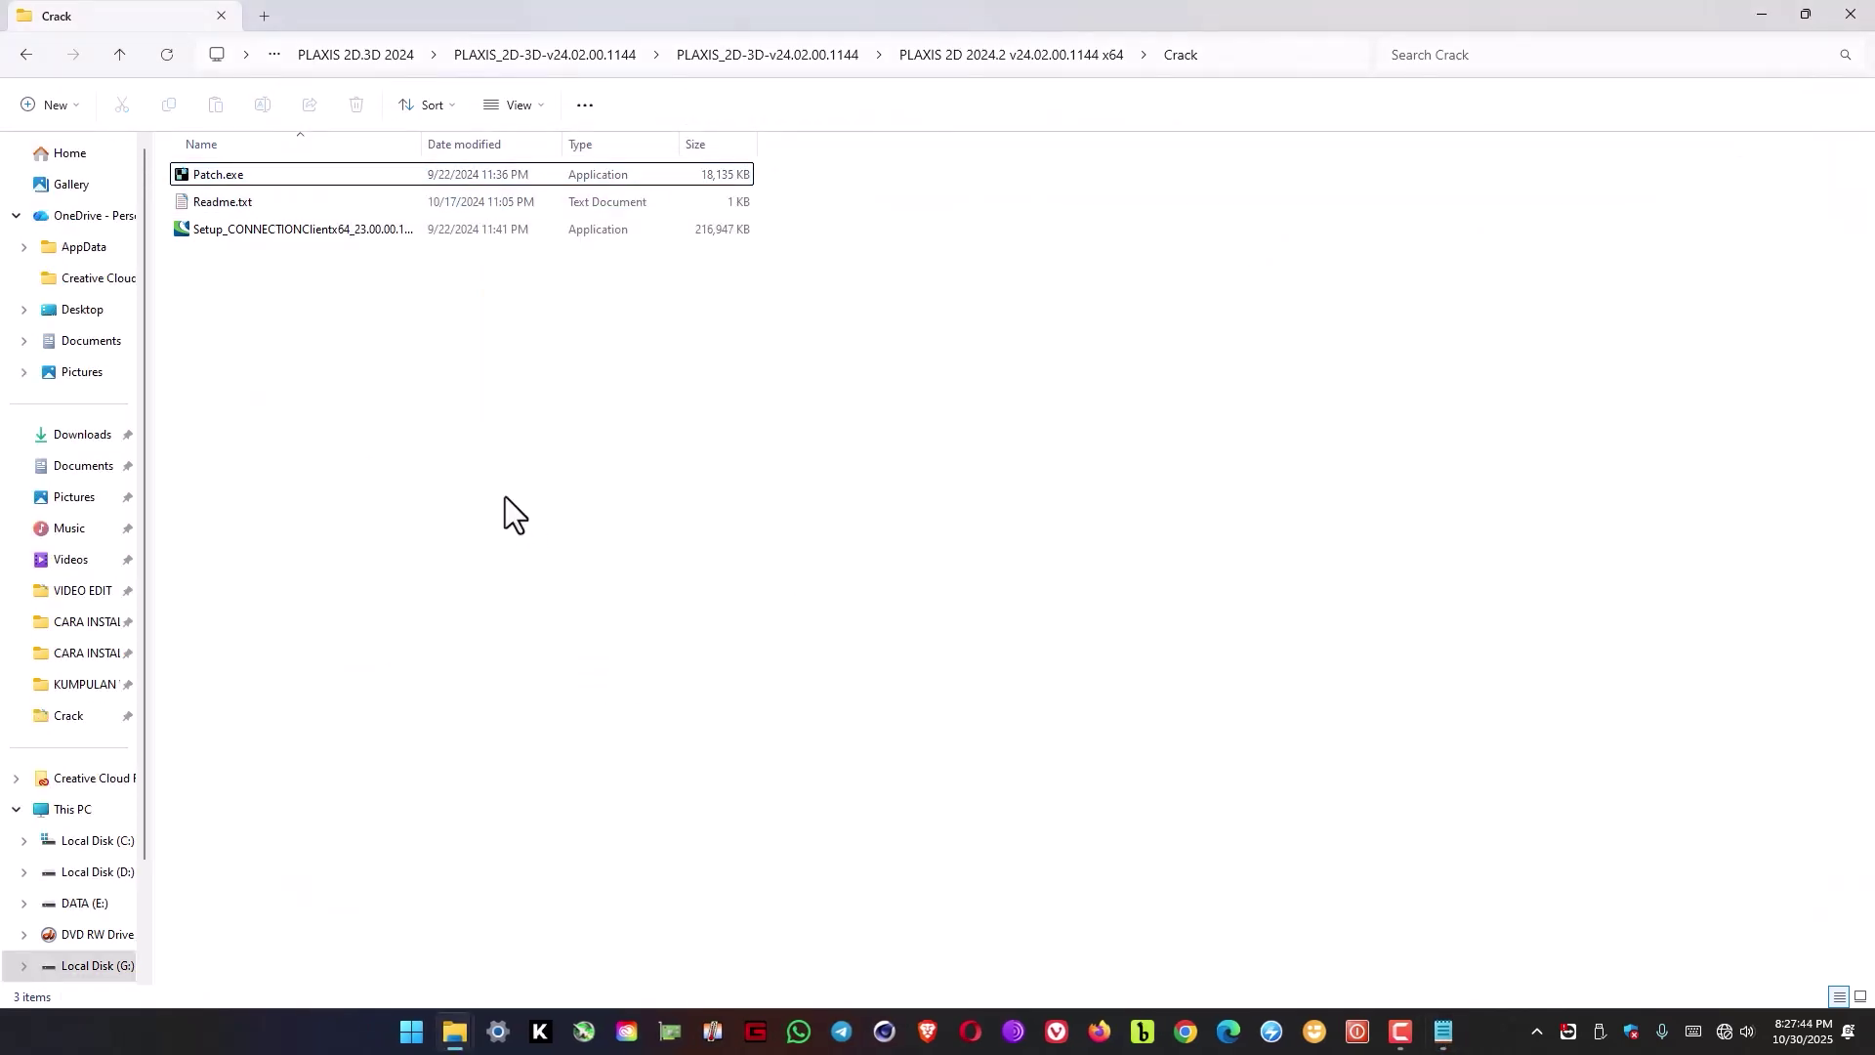
left_click(1758, 14)
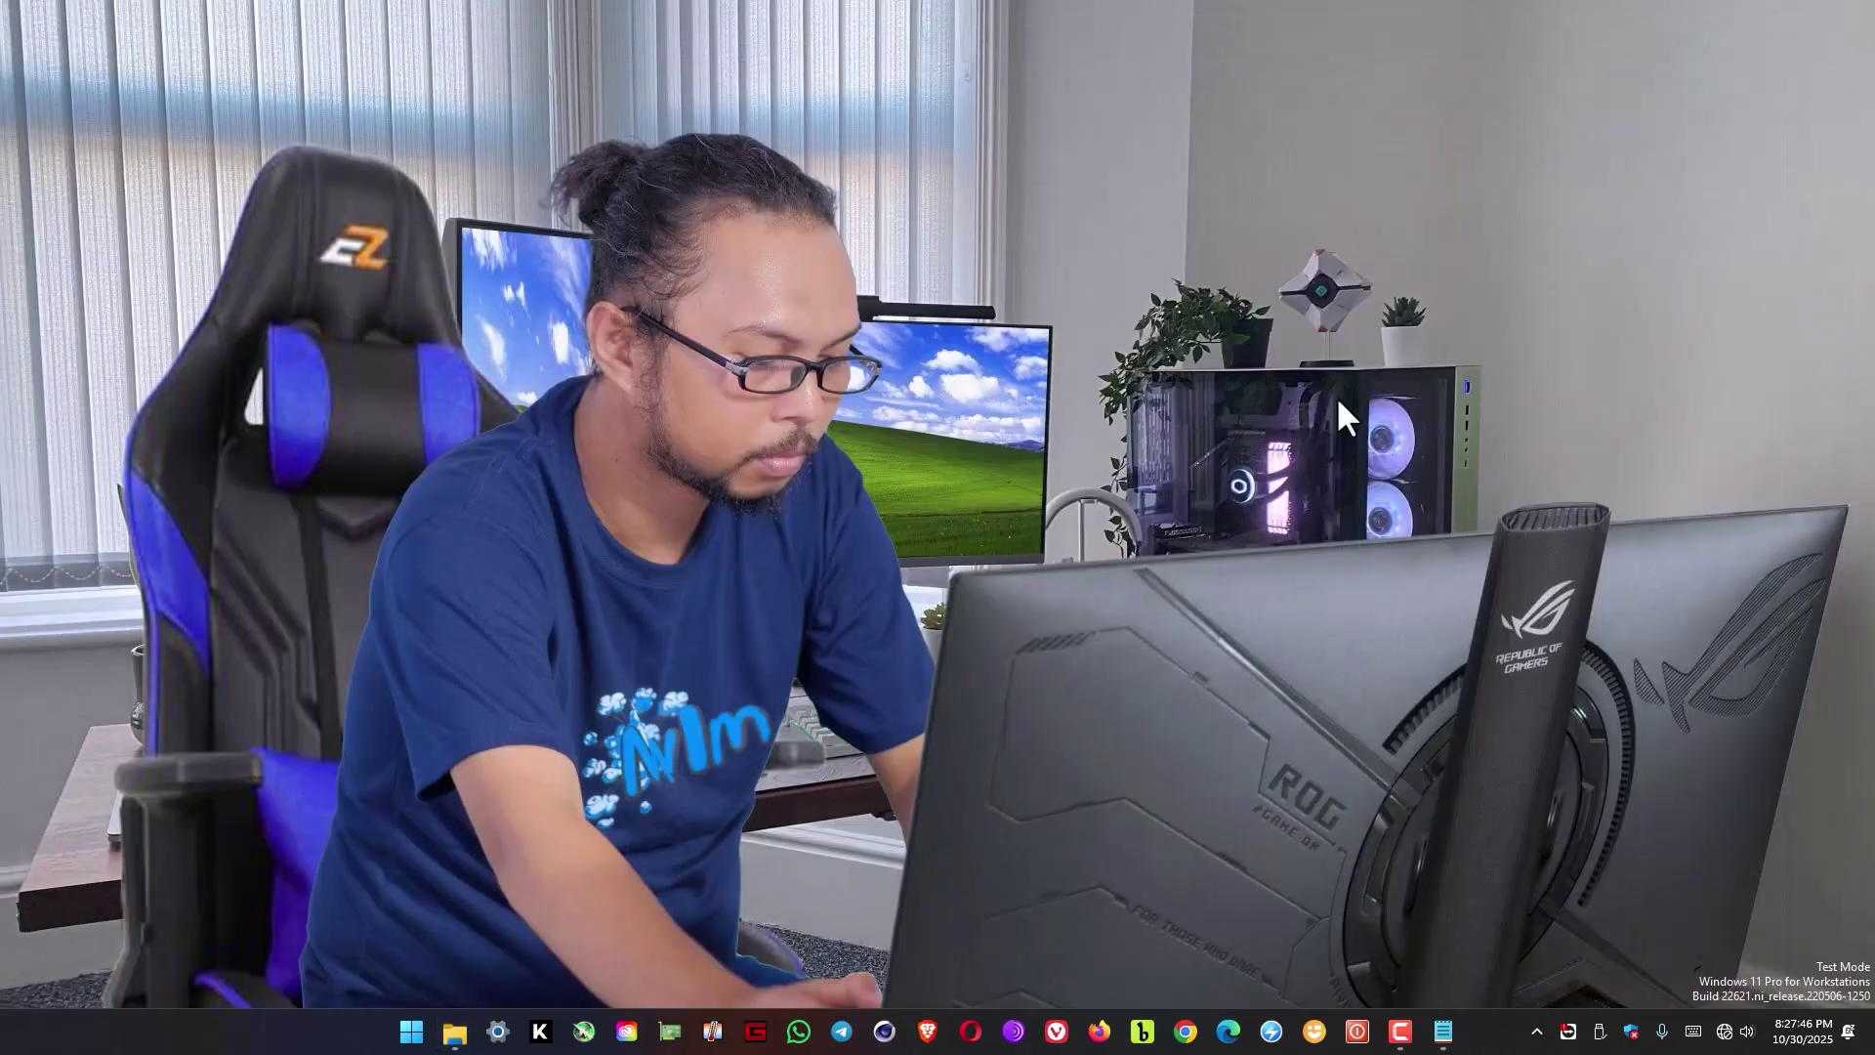
left_click(418, 1042)
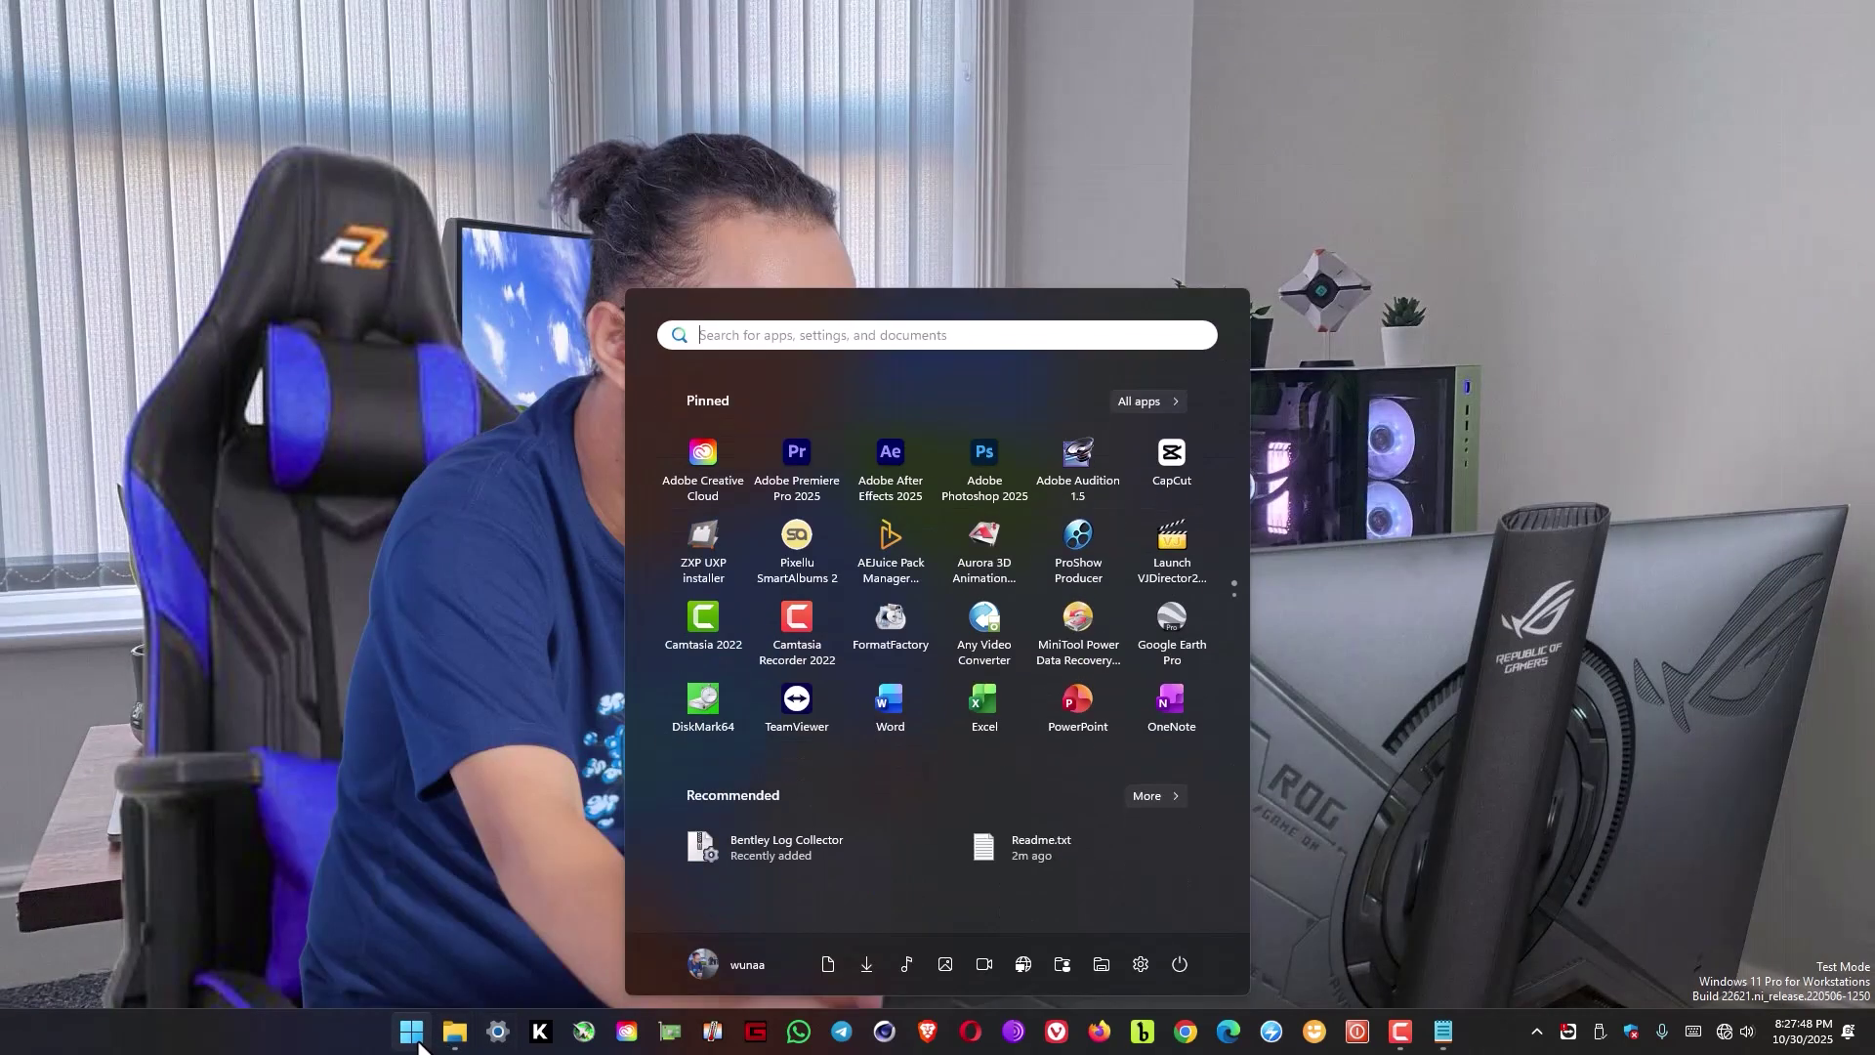
type("plaxi")
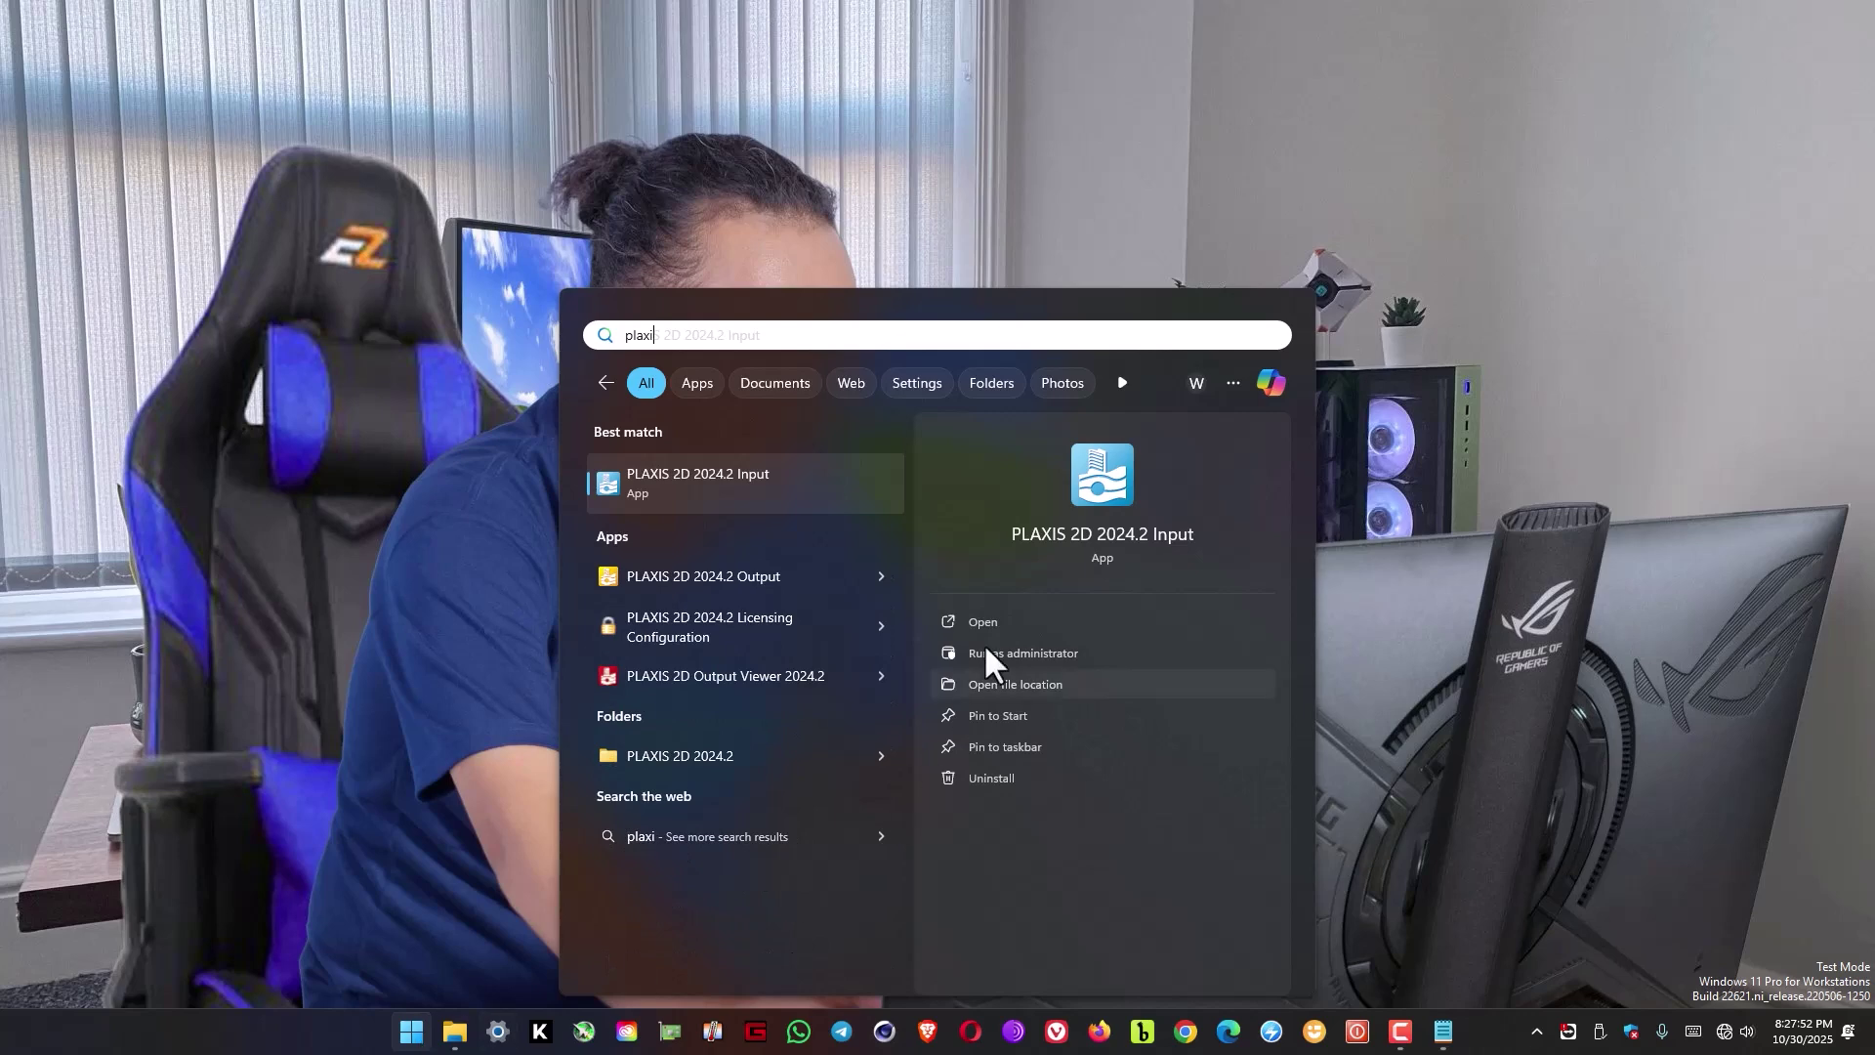
left_click(1113, 488)
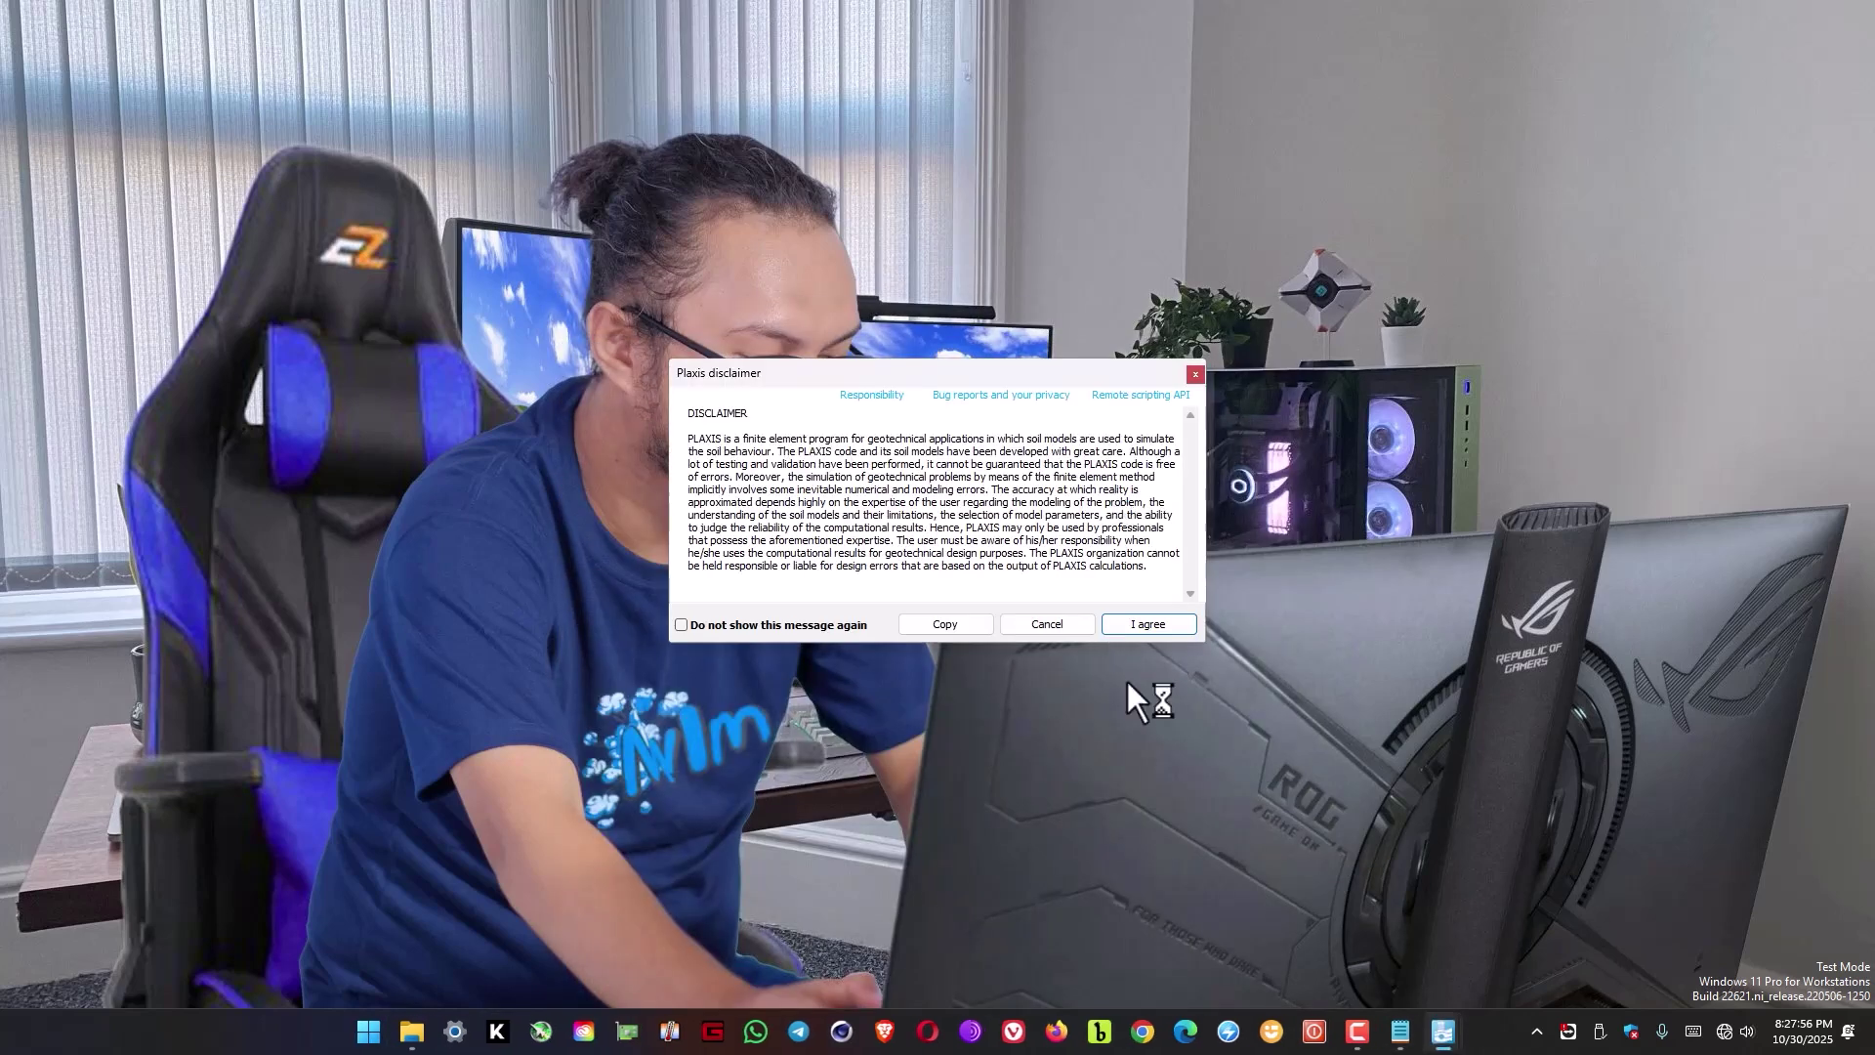
left_click(1155, 630)
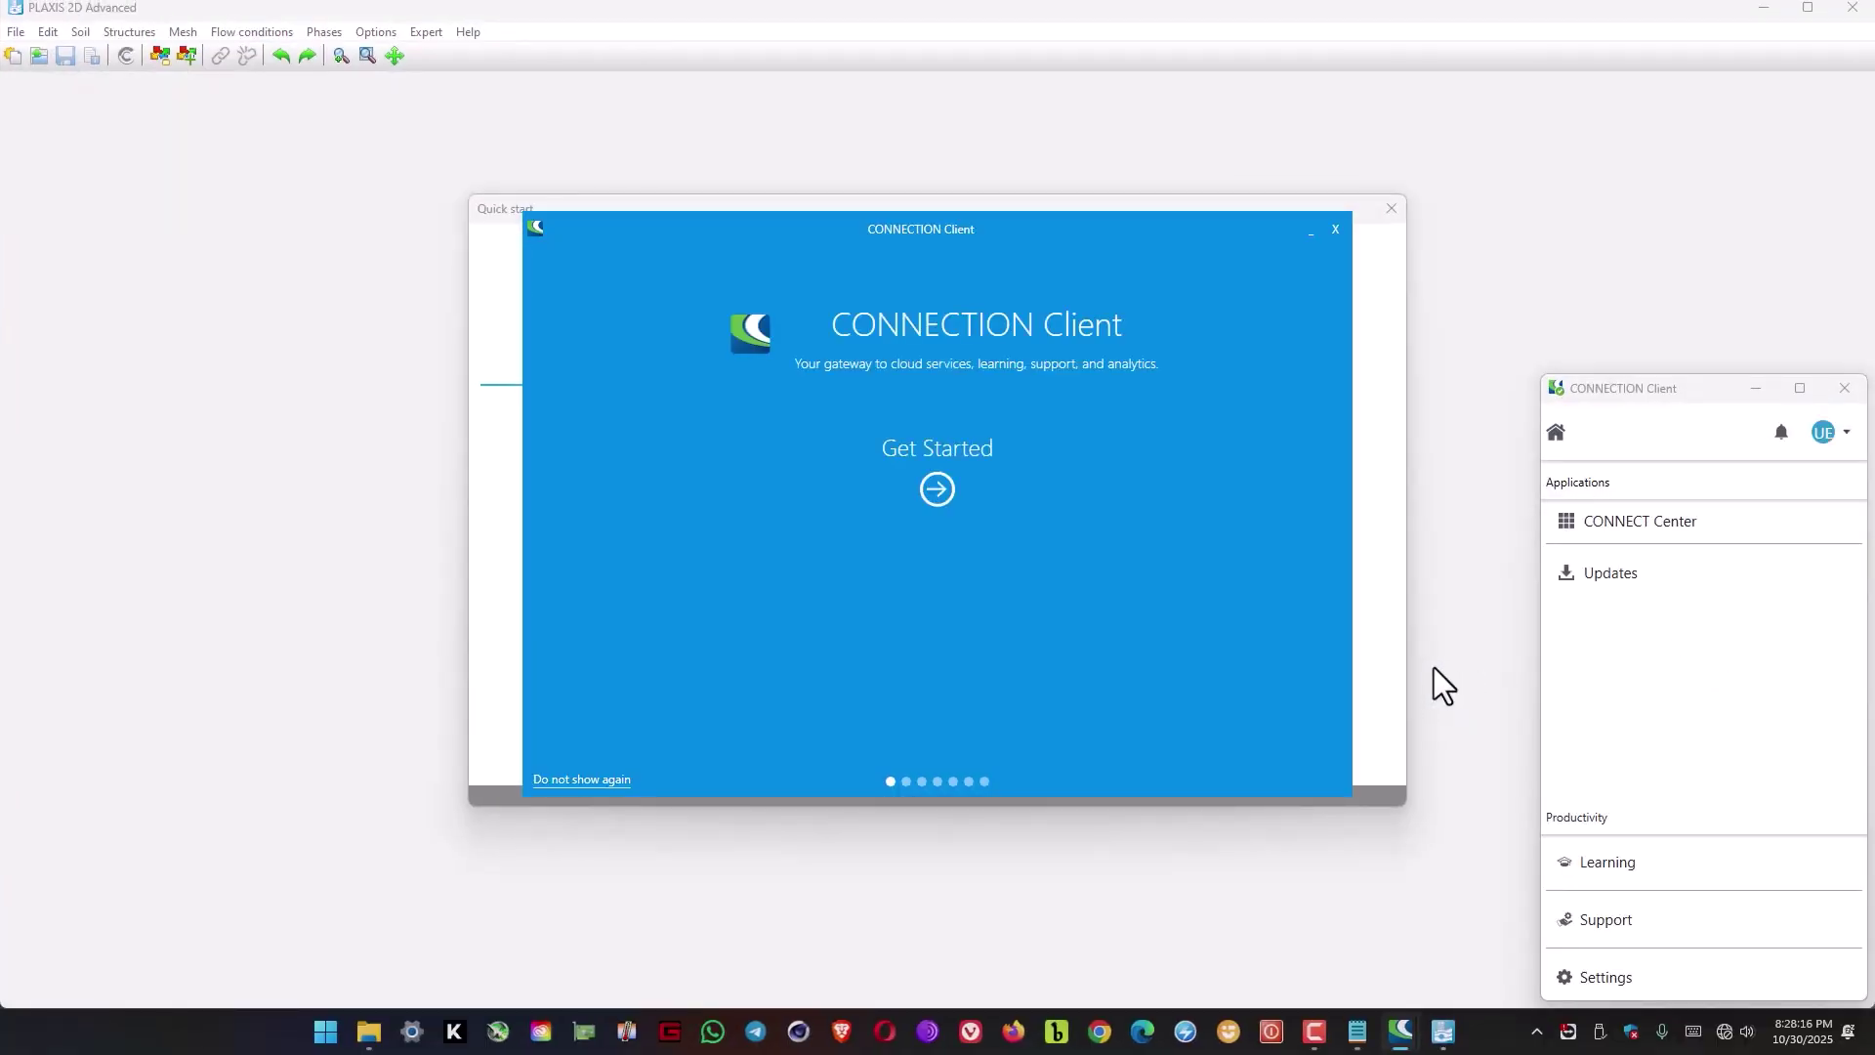
Close both CONNECTION Client windows and start a new project titled TES with the default properties.
left_click(1334, 235)
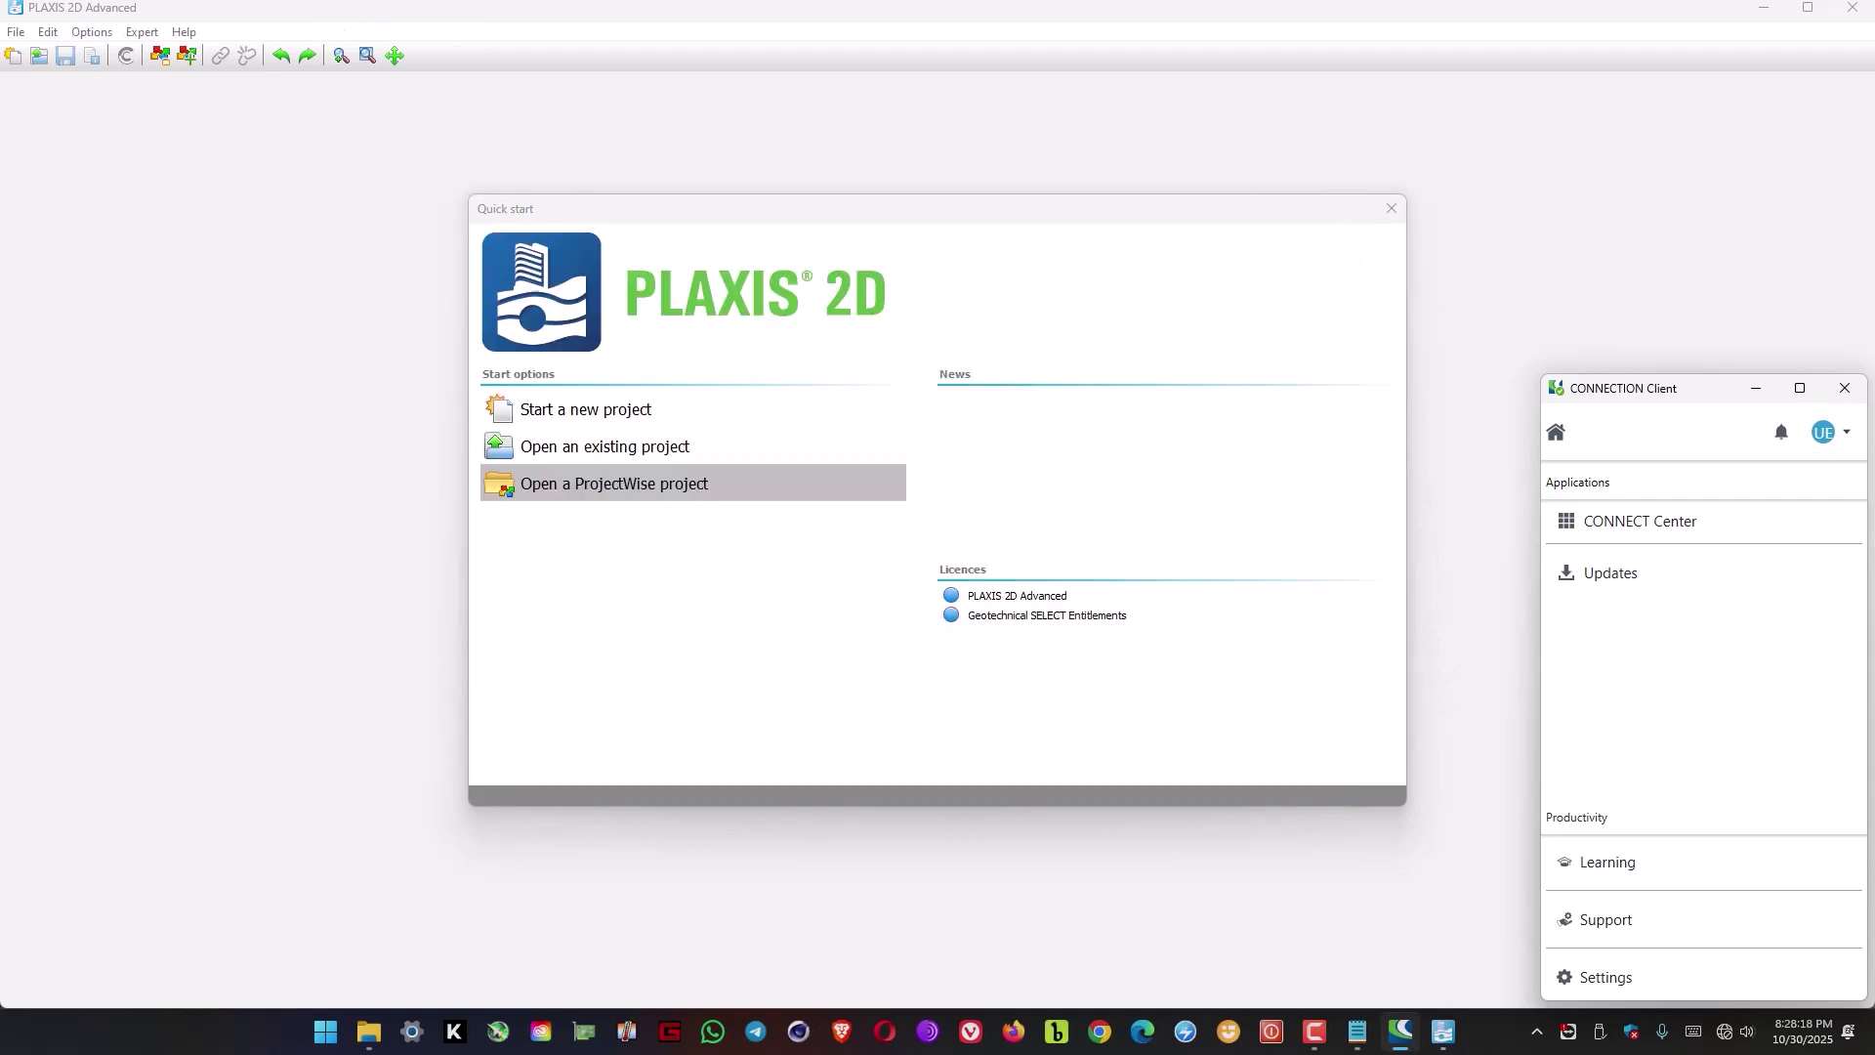
left_click(1836, 396)
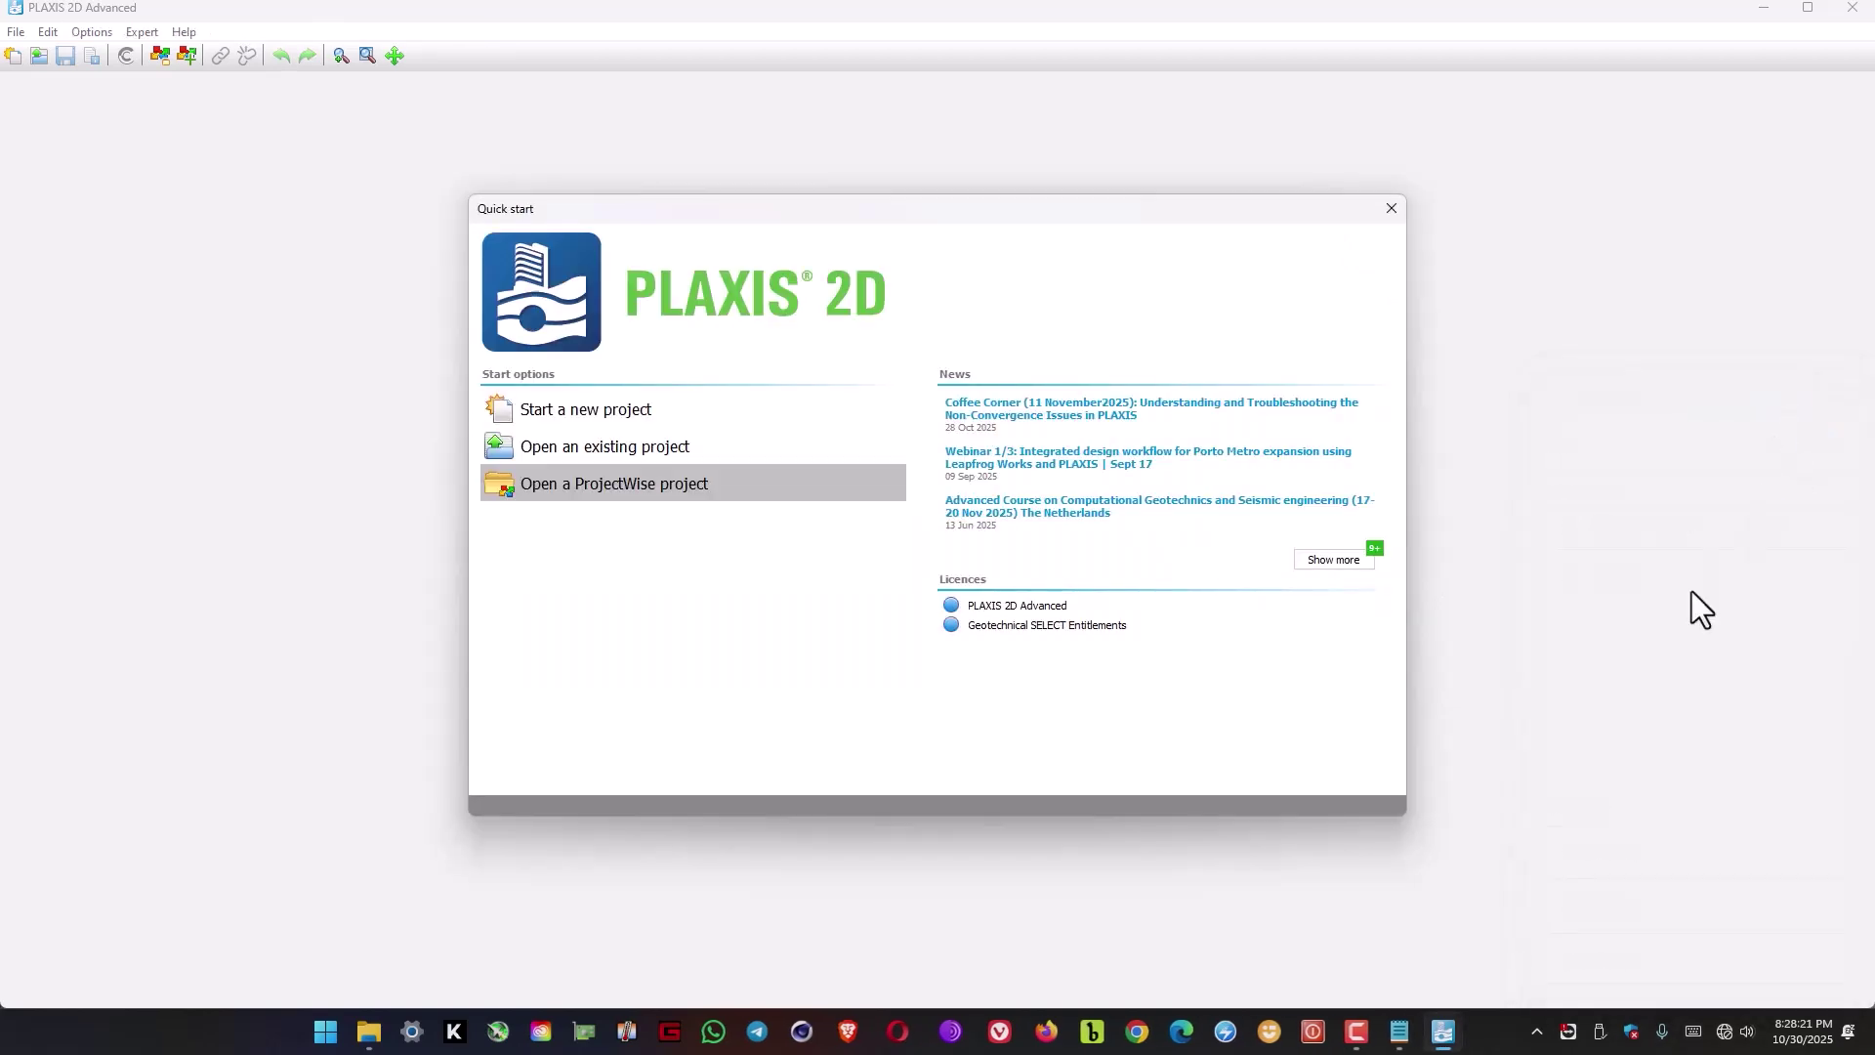
left_click(604, 413)
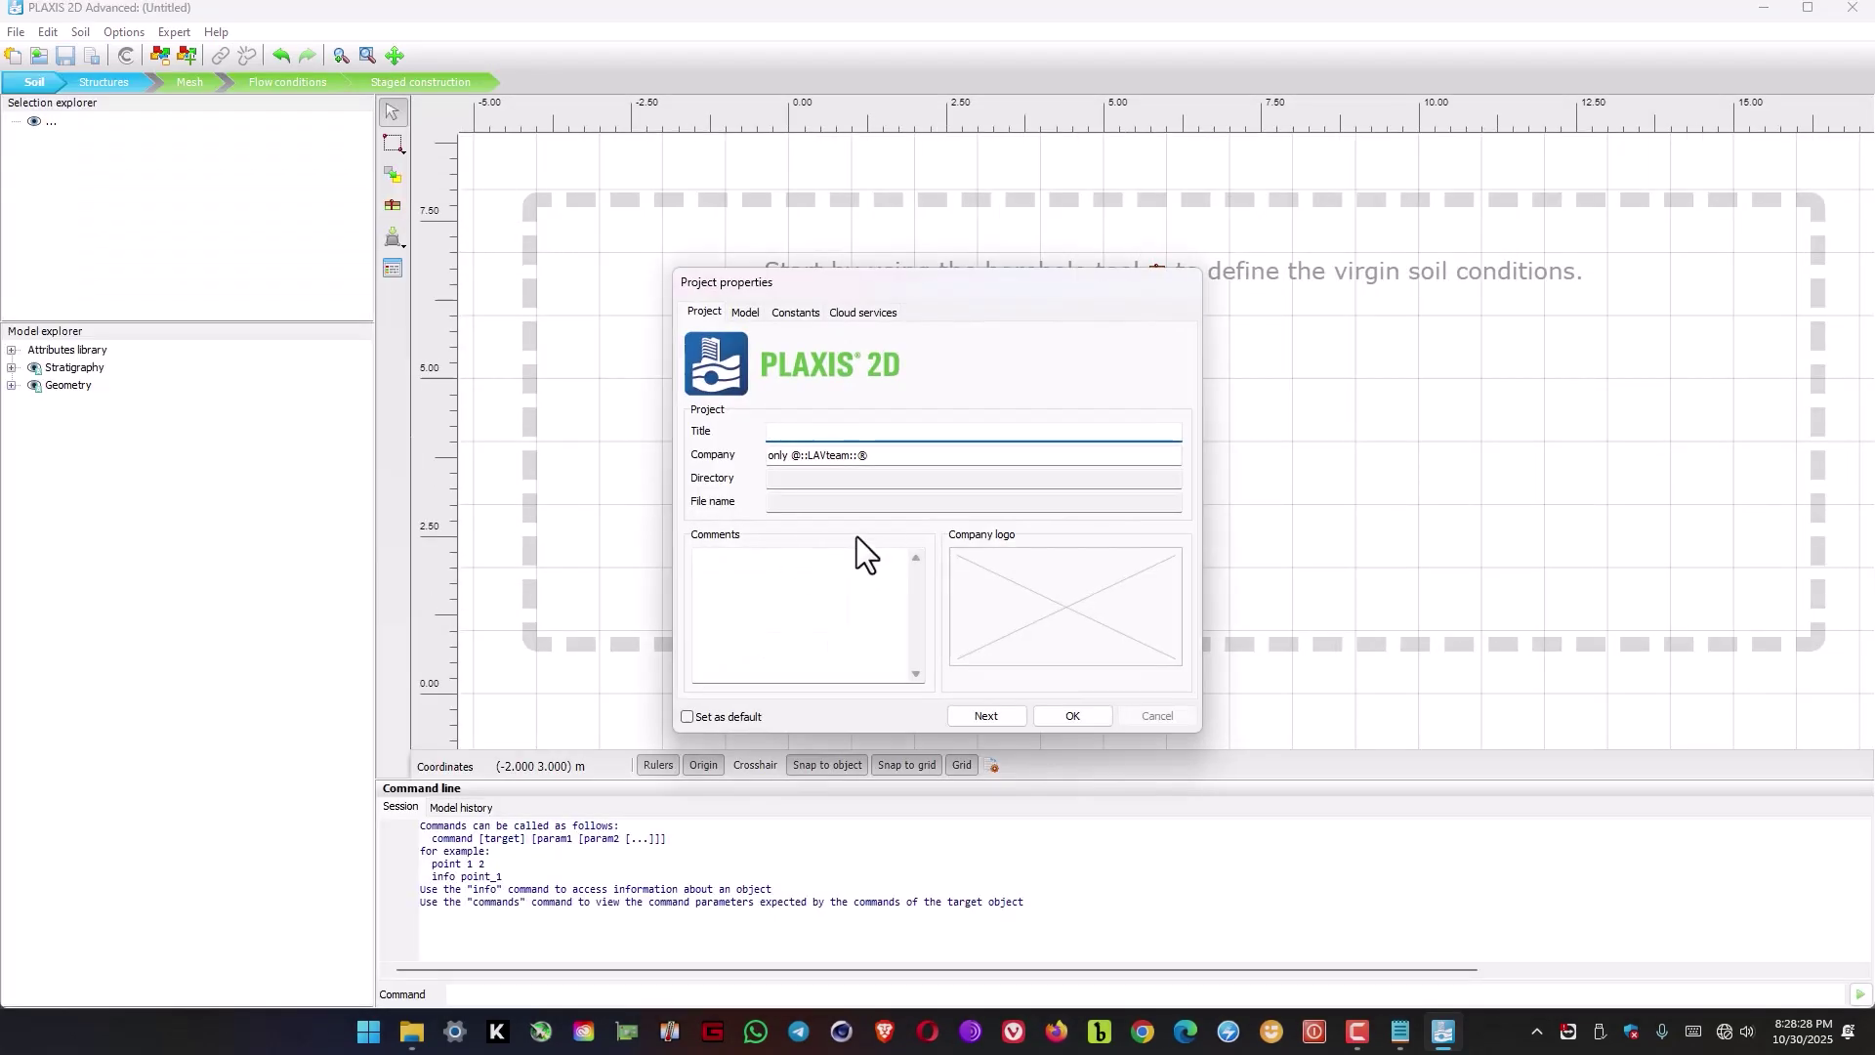
type("TES")
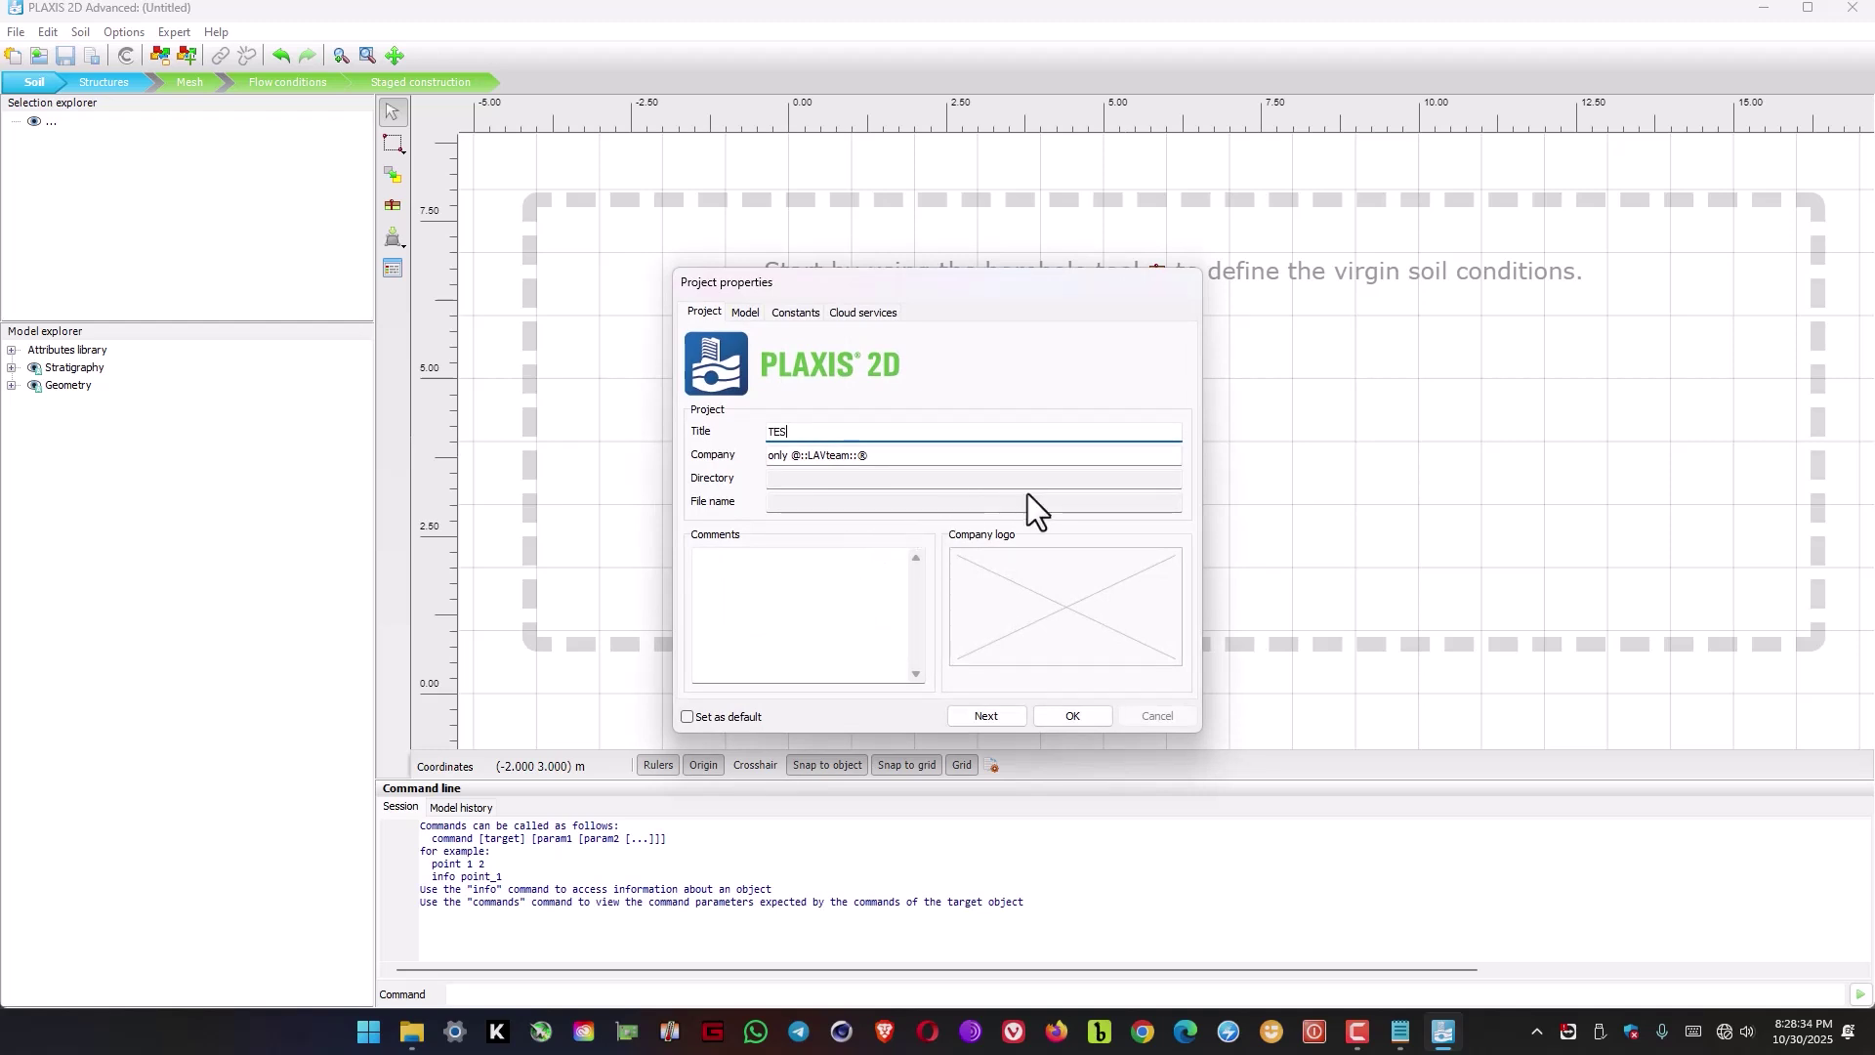
left_click(1071, 716)
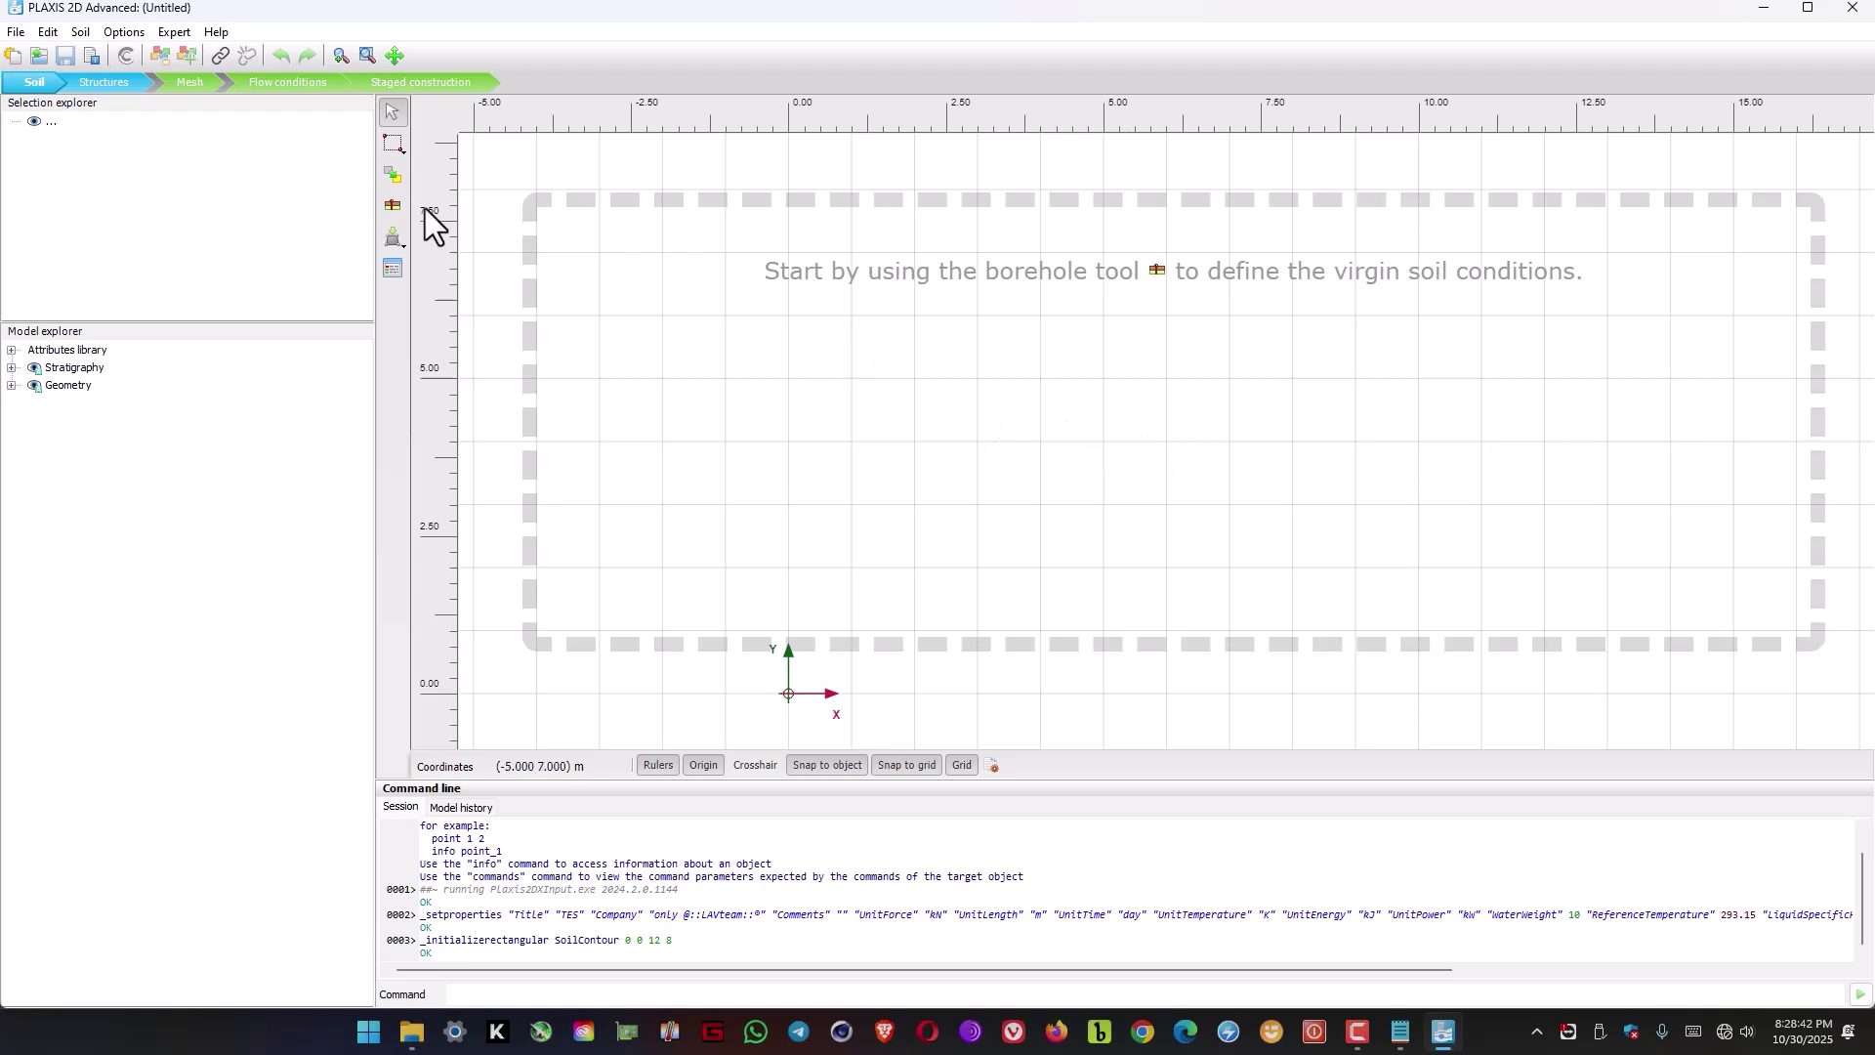
View the PLAXIS 2D version and licence information, and close the information window.
left_click(217, 37)
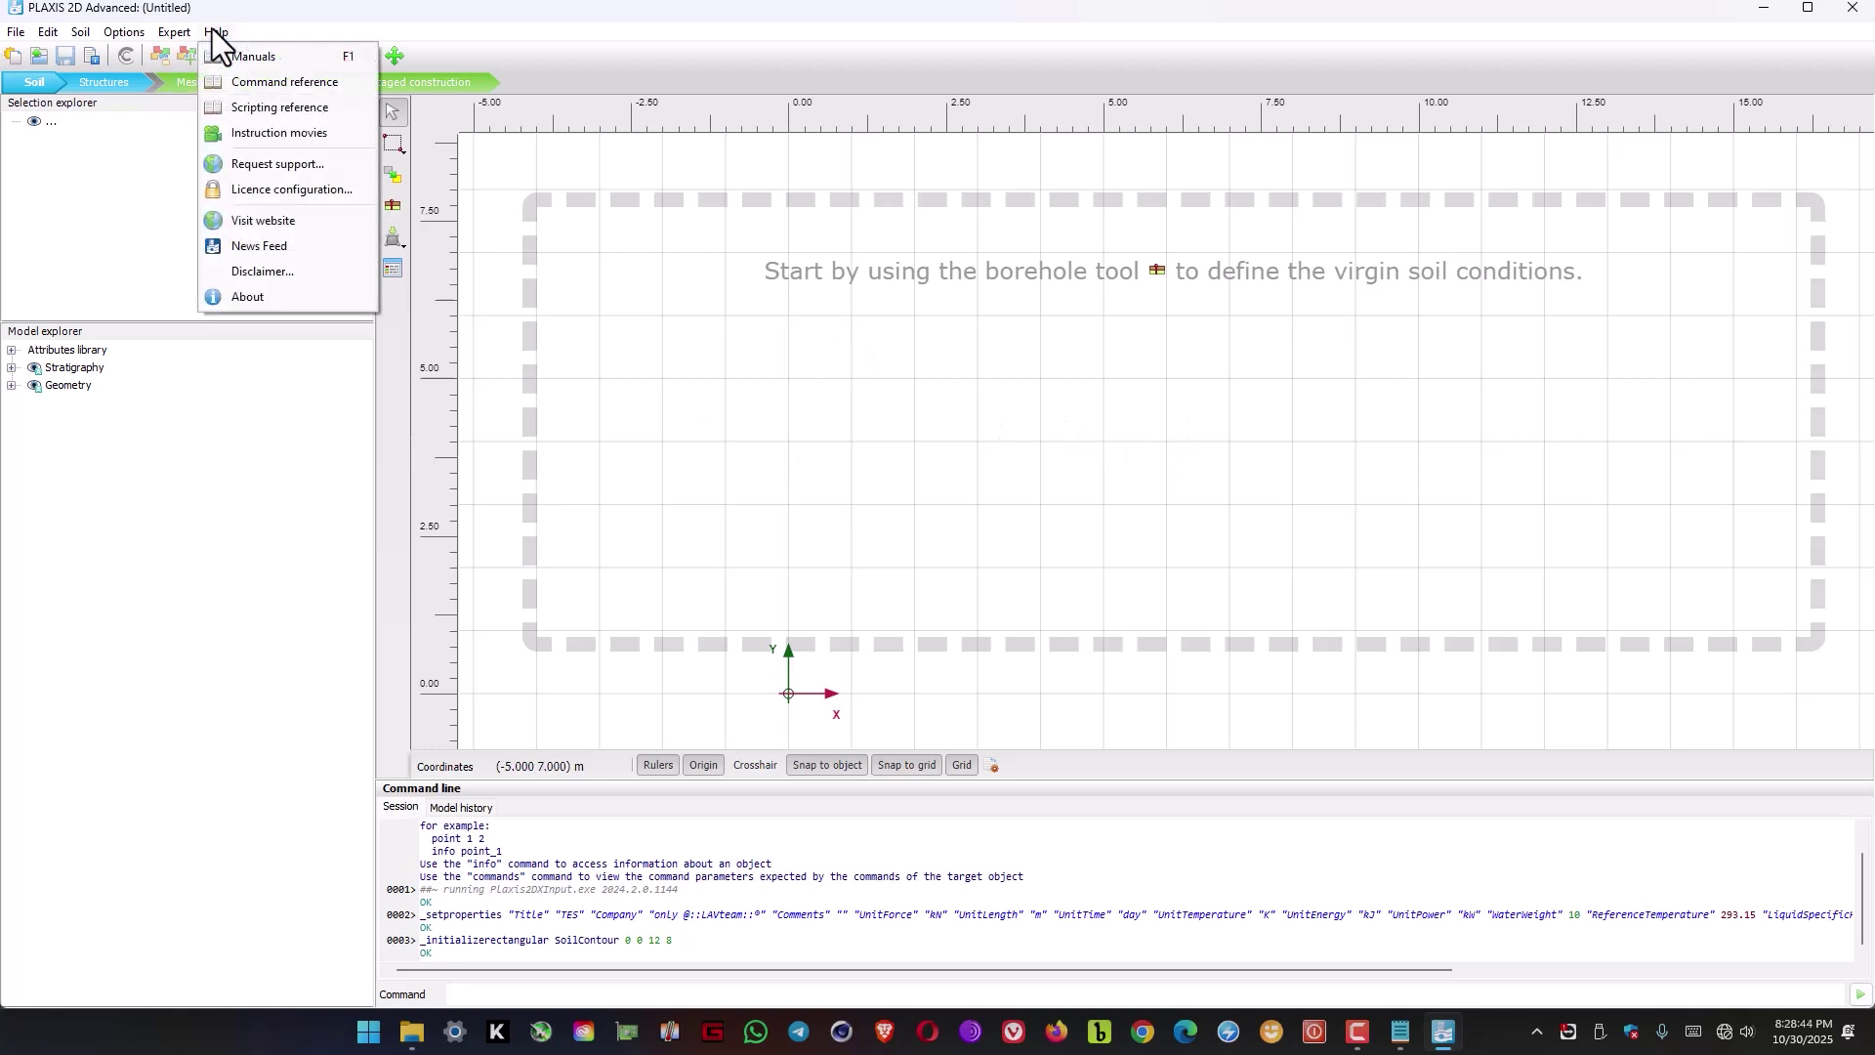
left_click(254, 301)
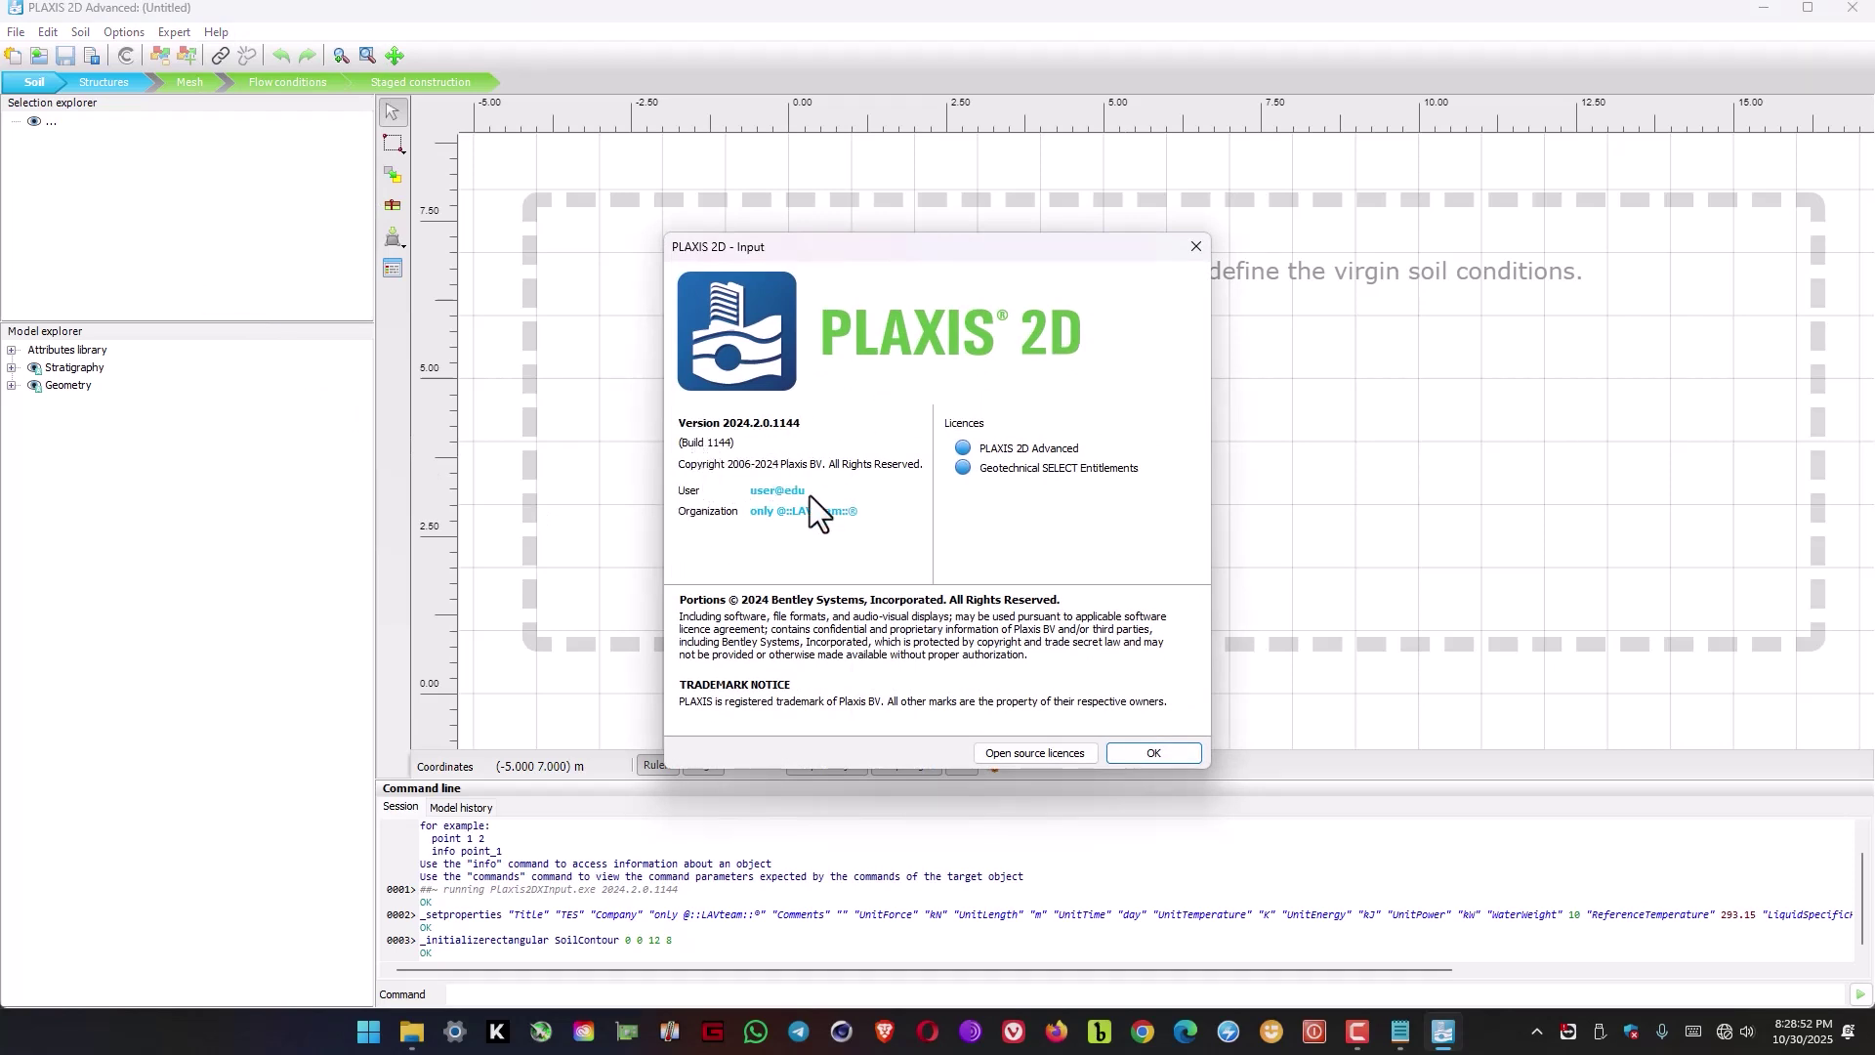
left_click(1153, 753)
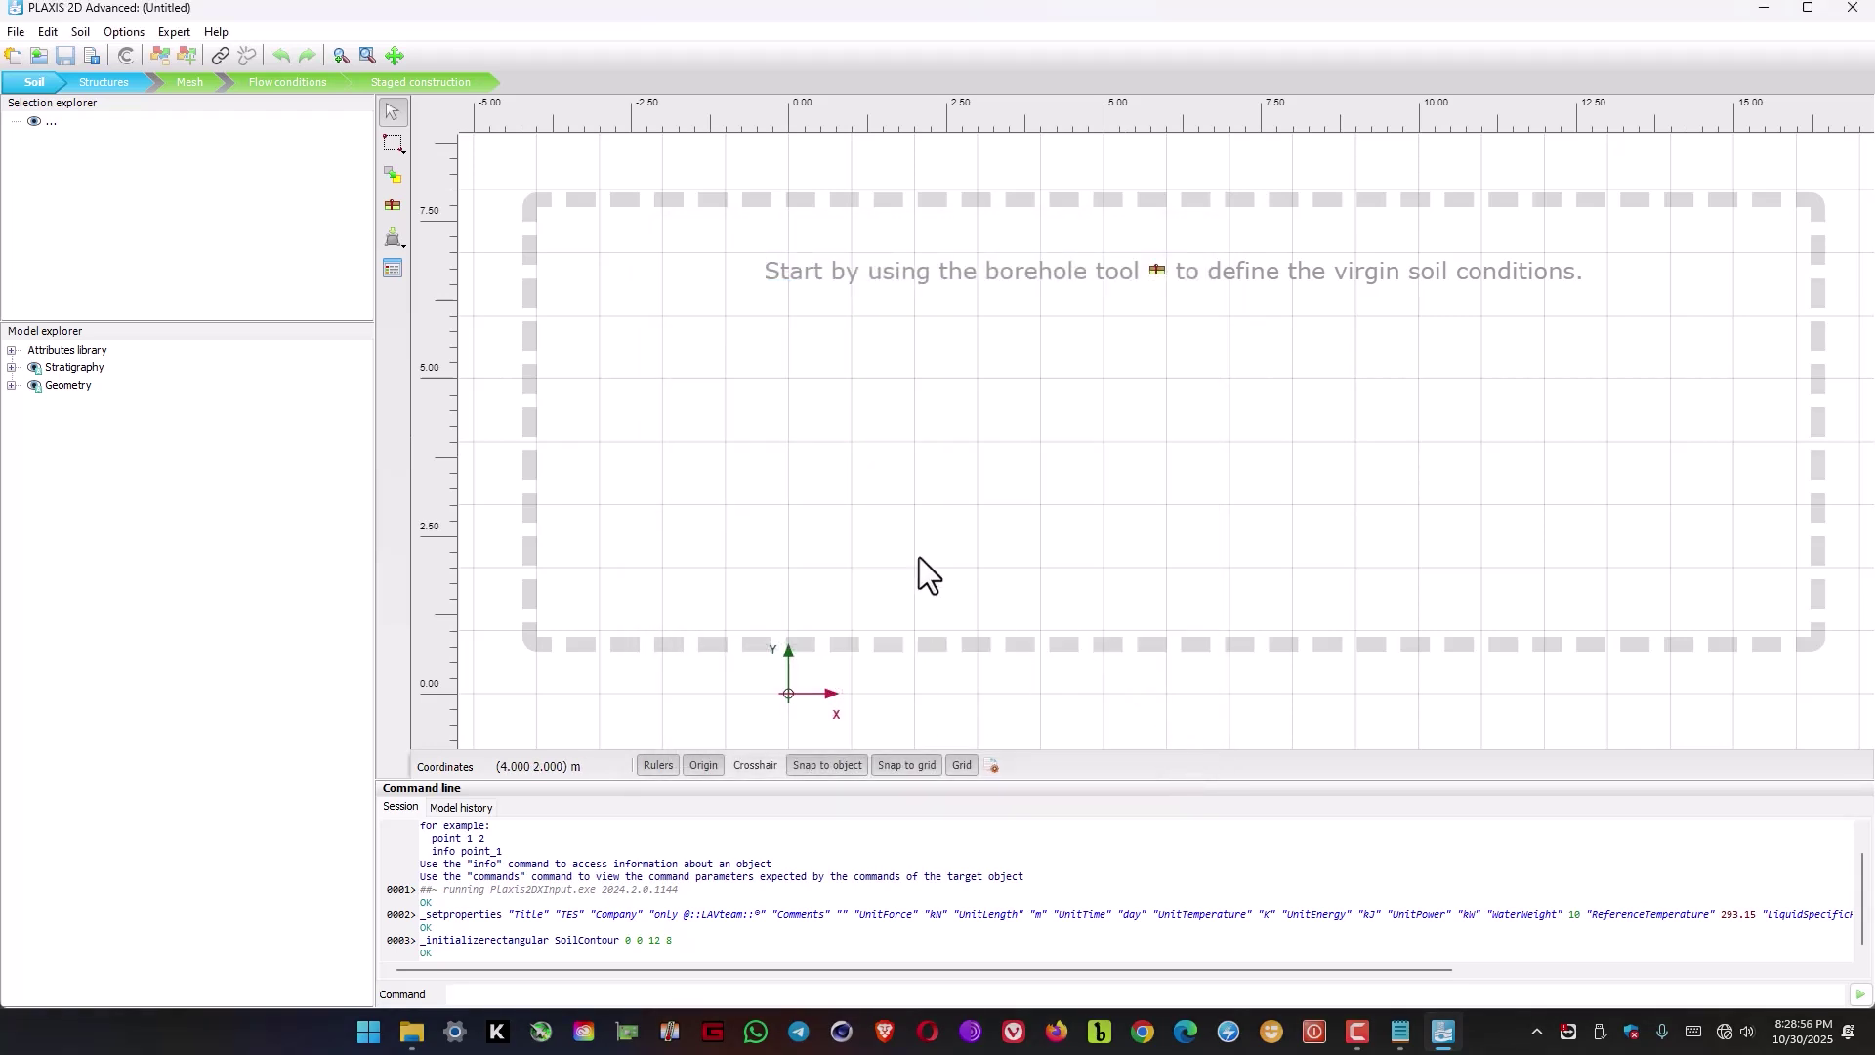
Turn off Snap to object, Snap to grid, the origin marker and the rulers for the drawing area.
left_click(838, 767)
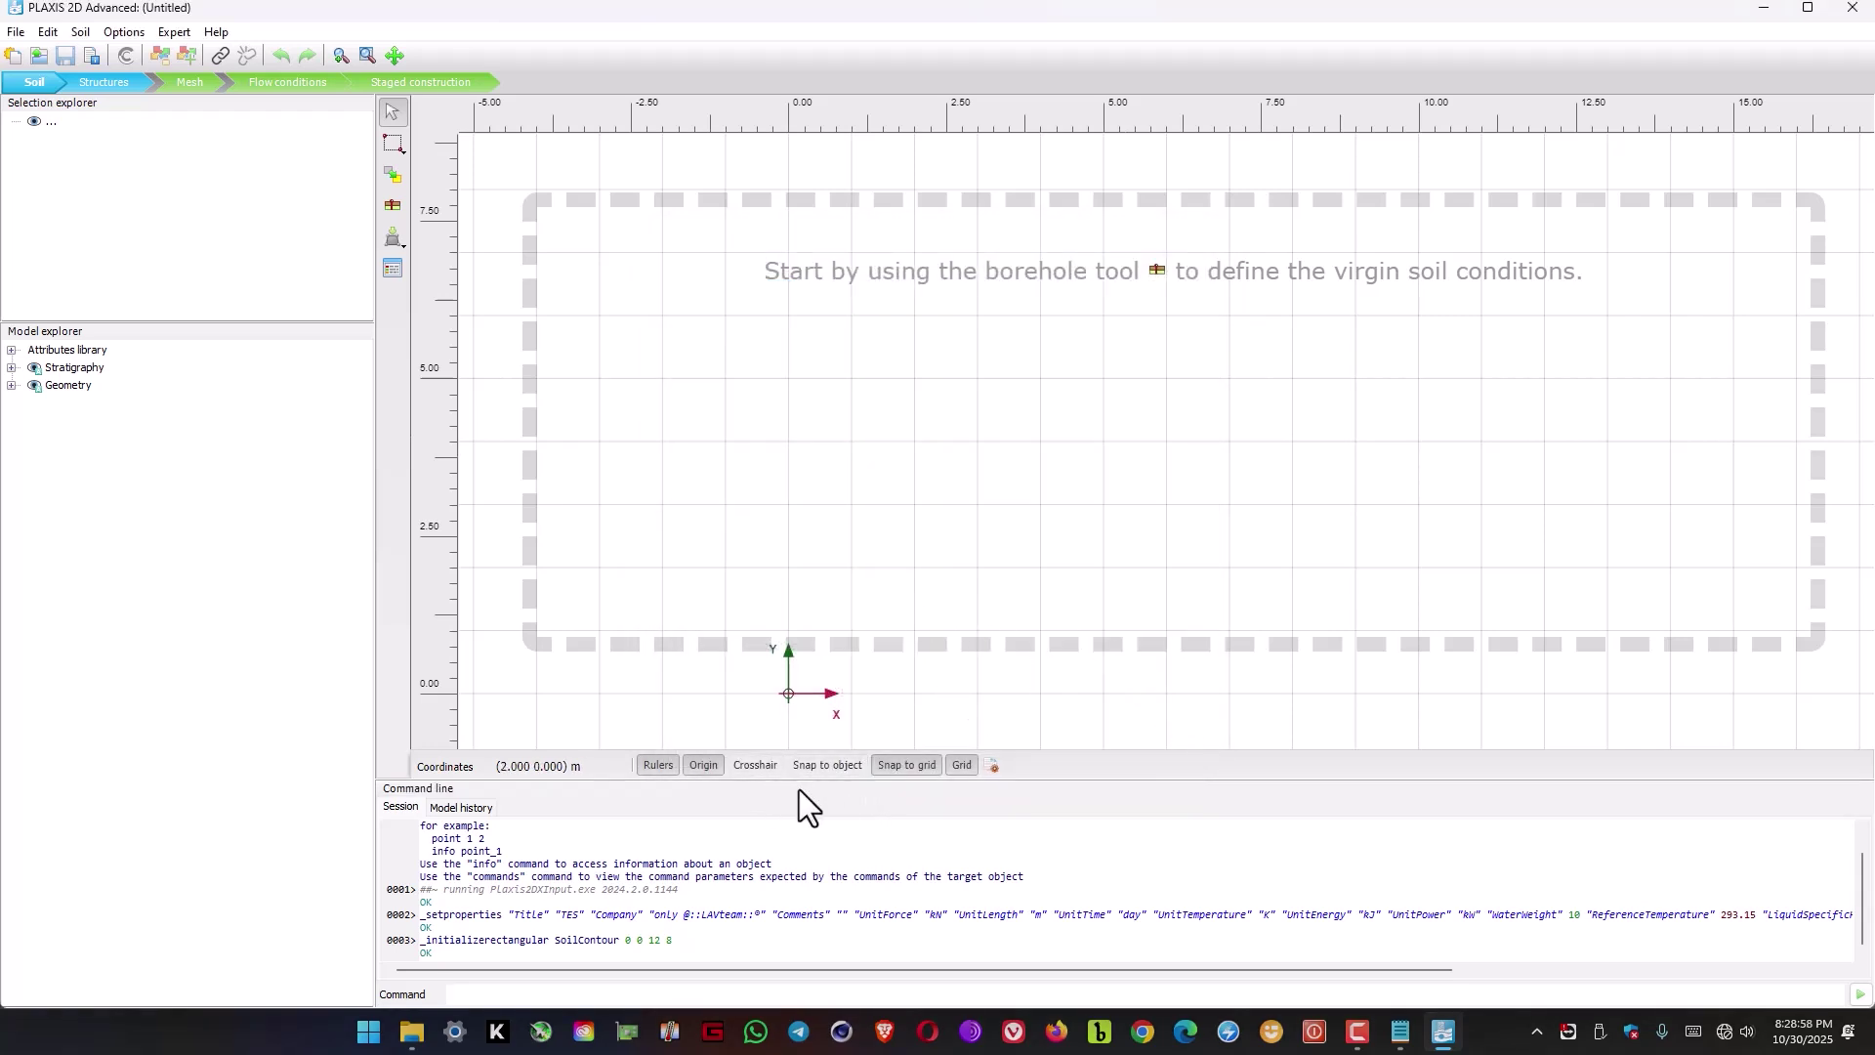
left_click(891, 767)
left_click(704, 767)
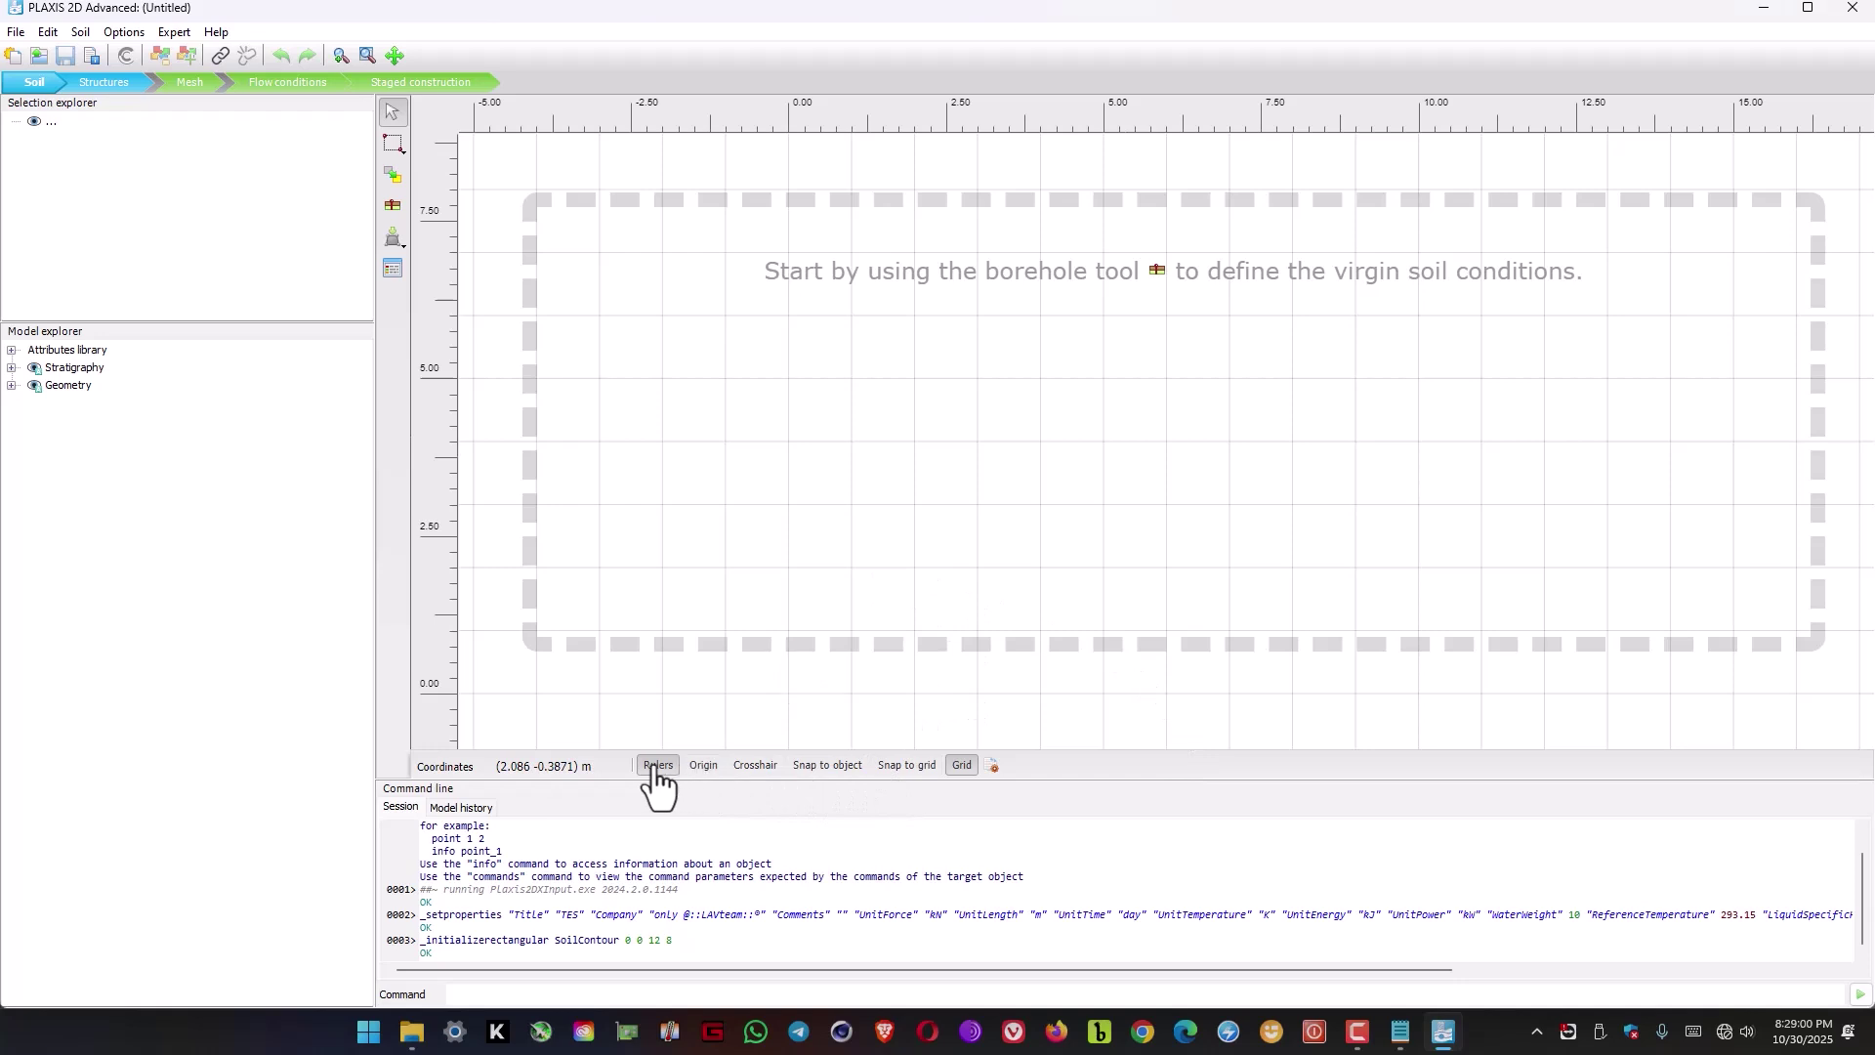
left_click(657, 767)
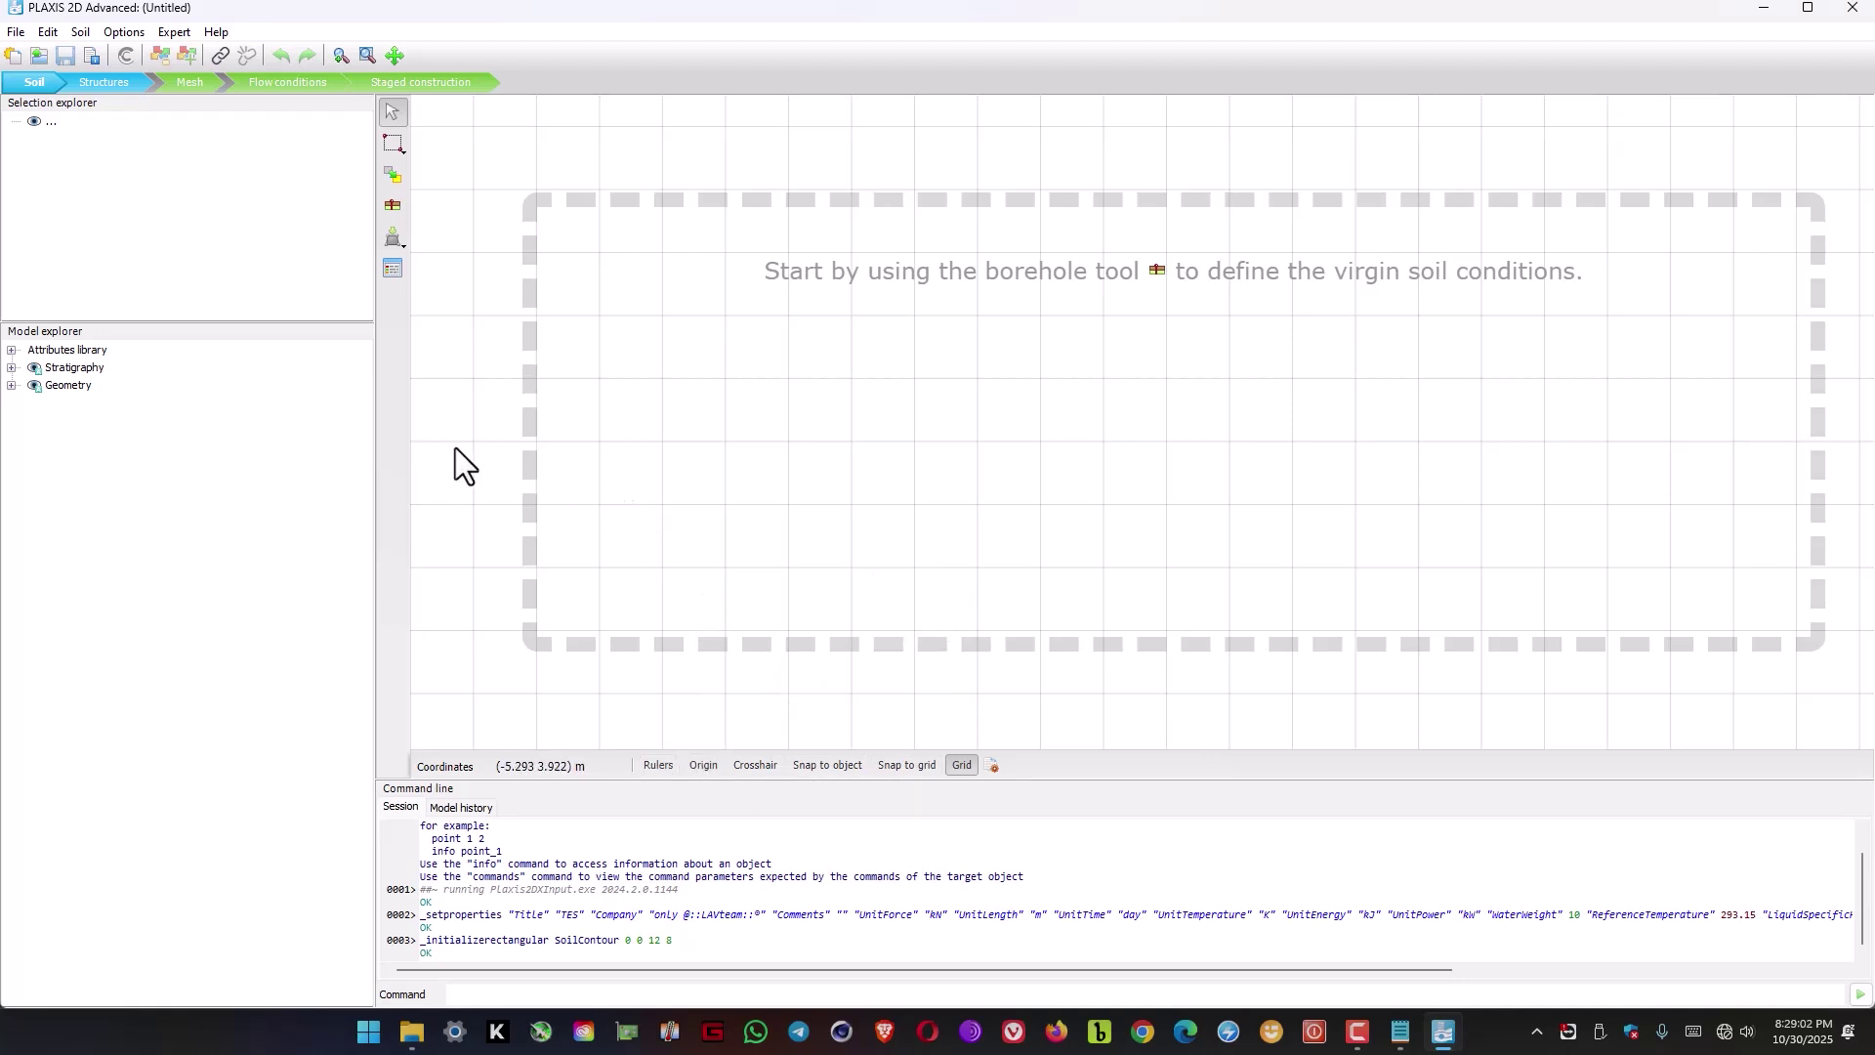
Try drawing a soil shape with the soil creation tool in the drawing area, and close PLAXIS 2D.
left_click(394, 147)
left_click(524, 172)
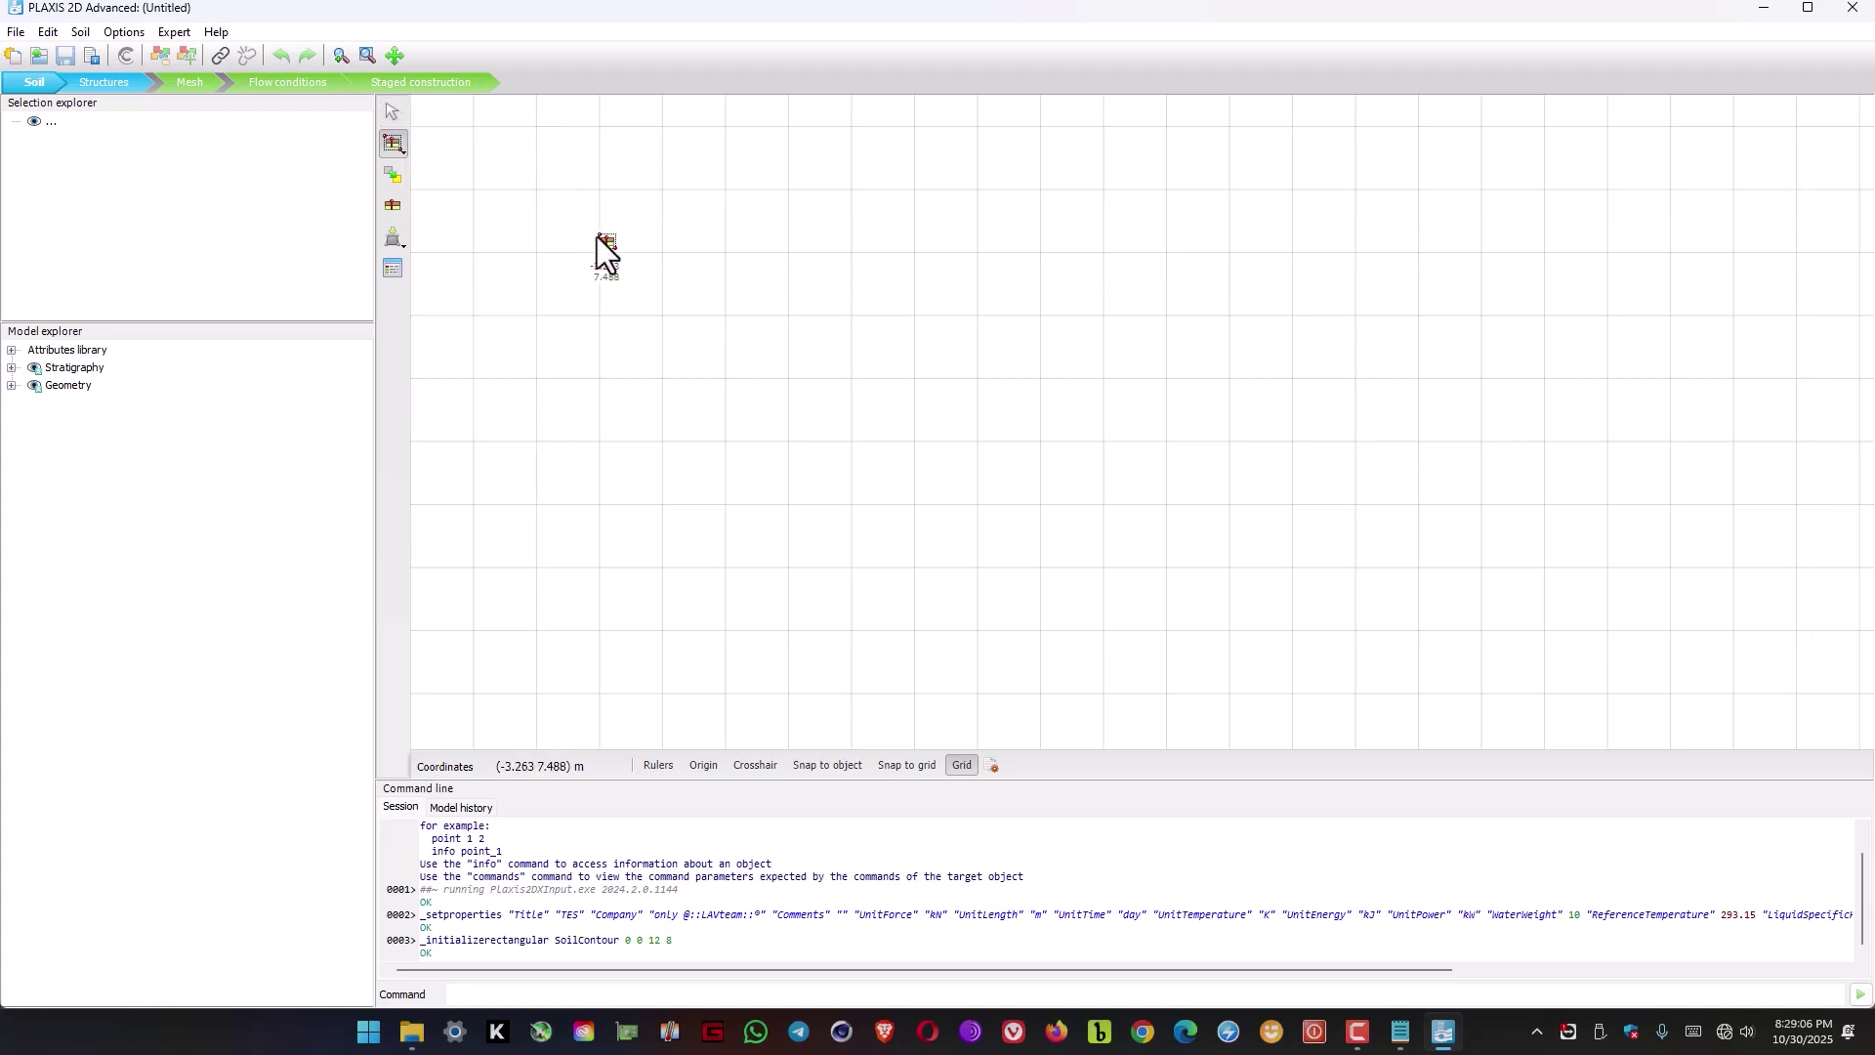
left_click_drag(610, 252, 928, 347)
left_click(1856, 12)
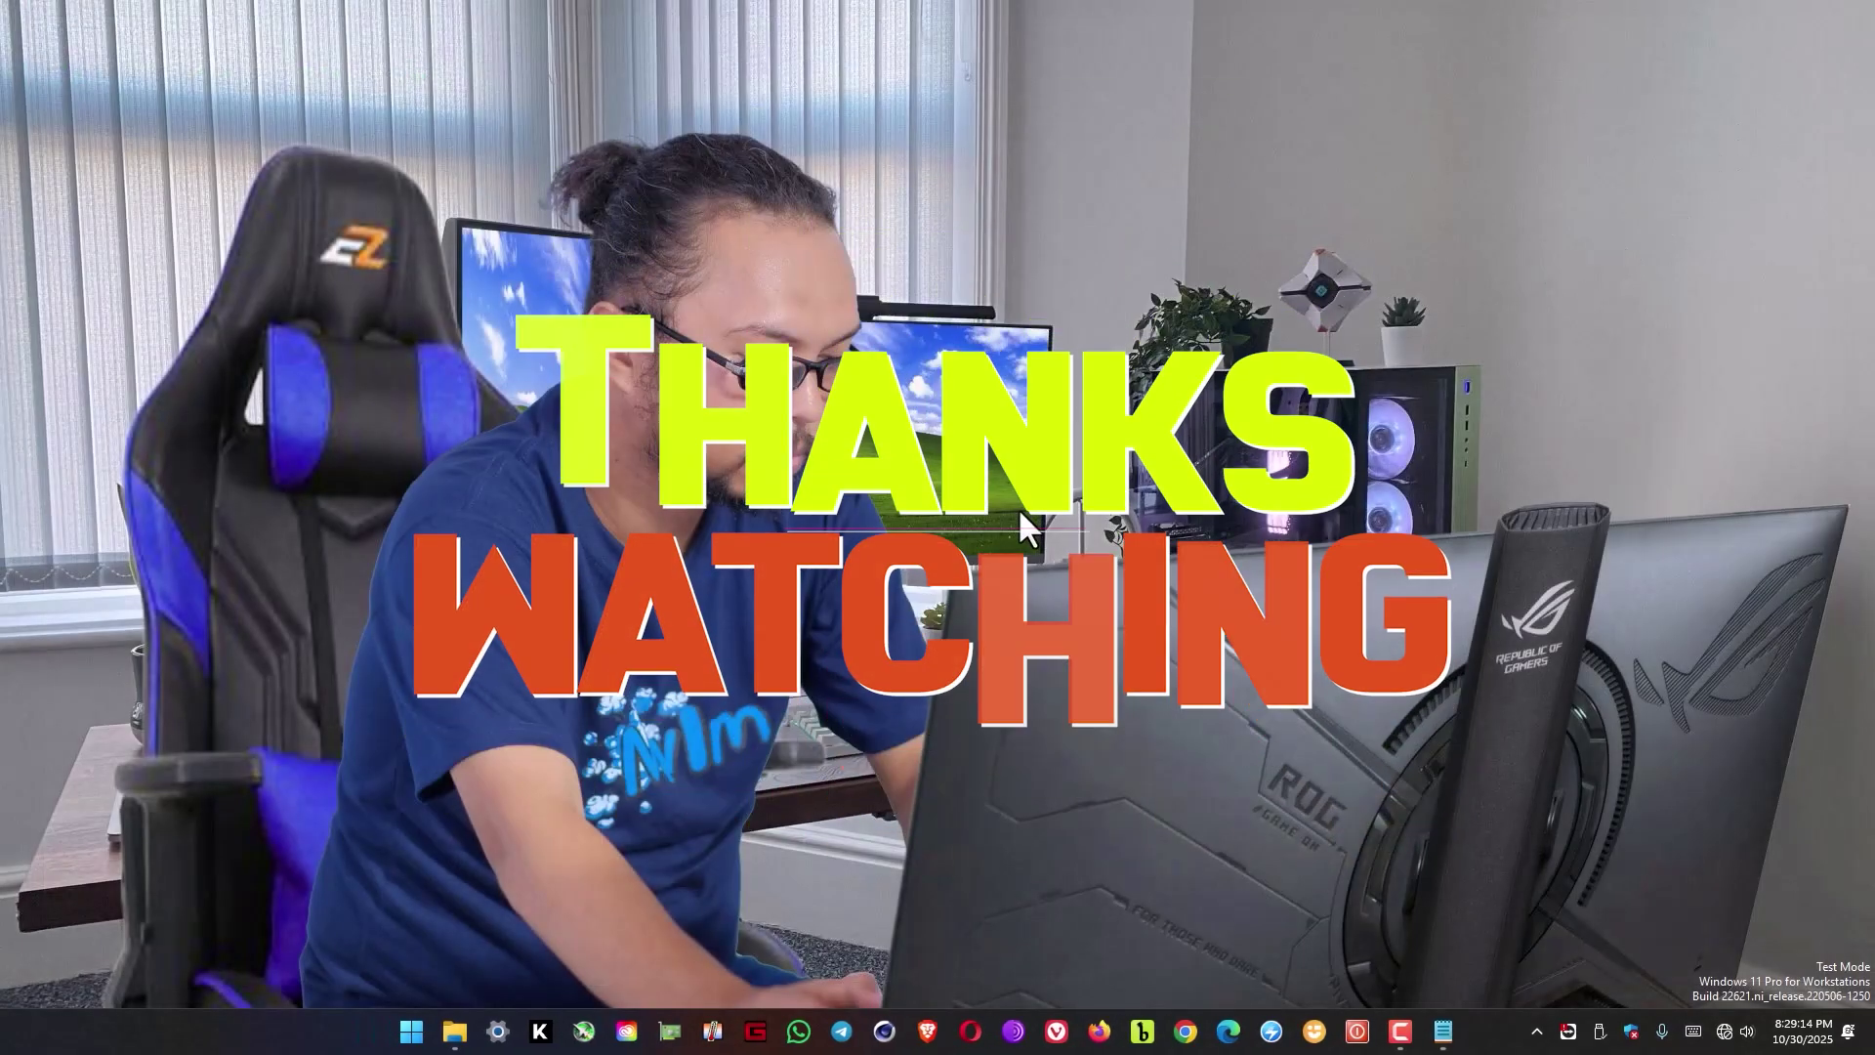